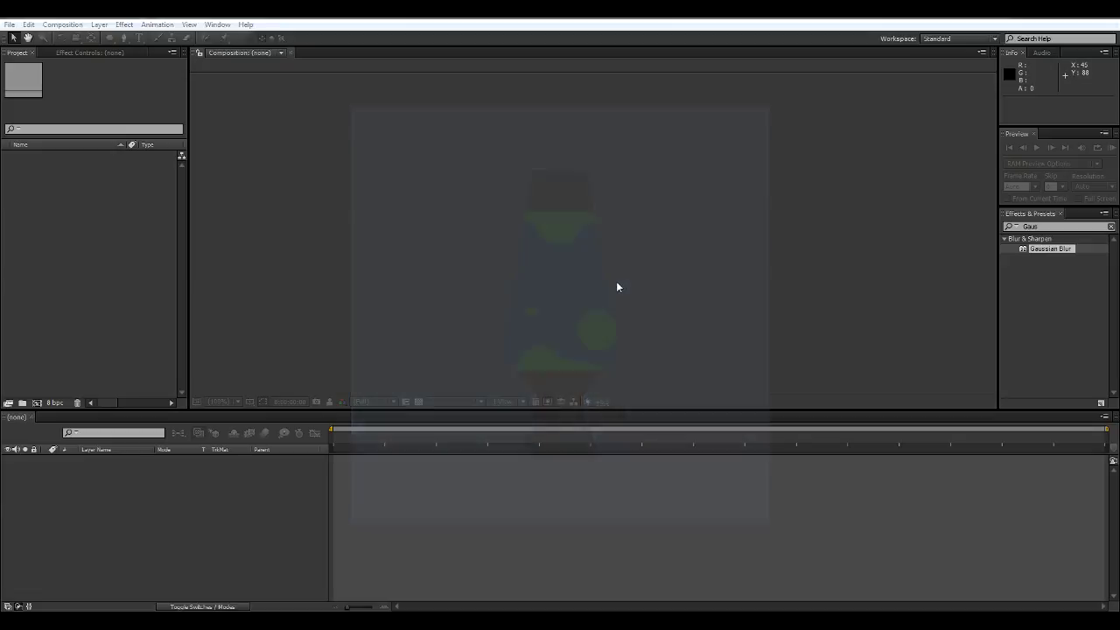
Create a composition named Lamp at 500 × 500 px, 24 frames per second, with a duration of 5 seconds
left_click(62, 23)
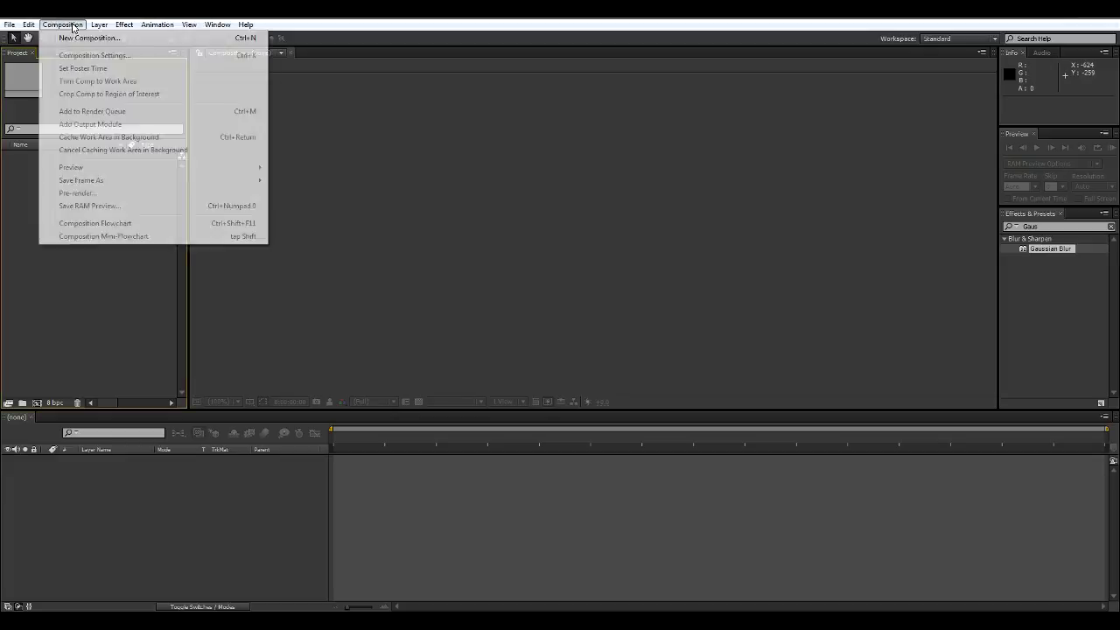
left_click(81, 37)
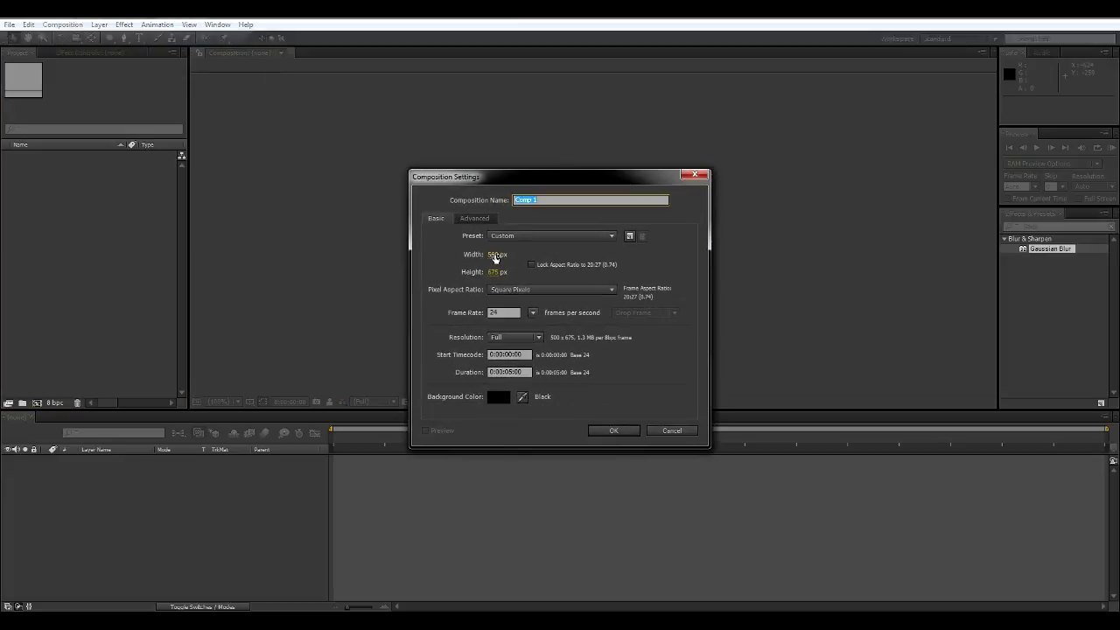
left_click(493, 272)
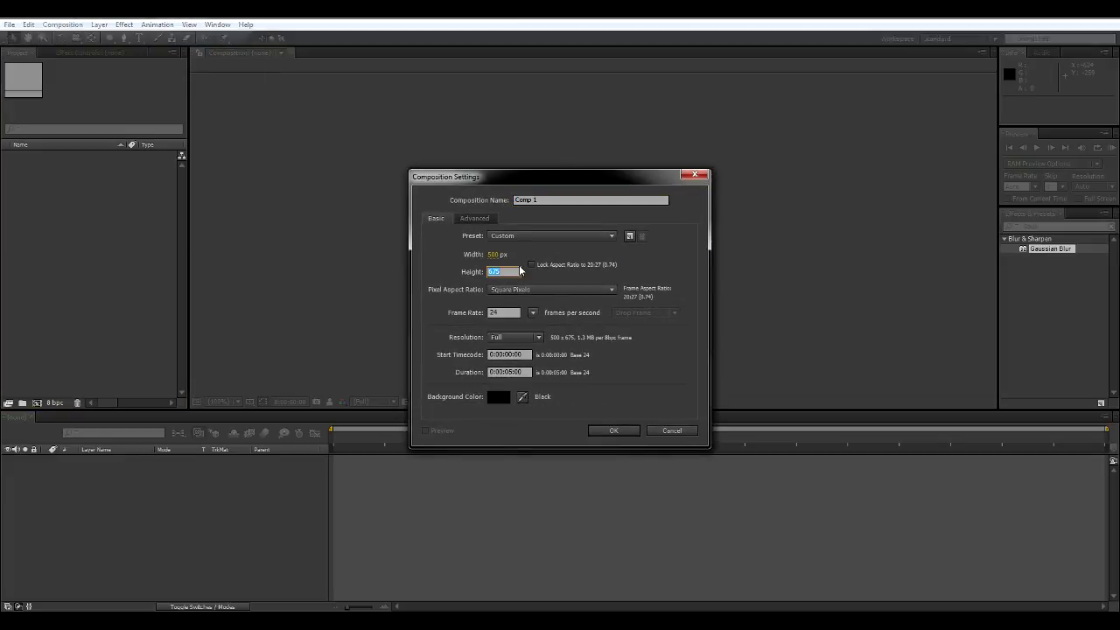
type("500")
left_click(512, 313)
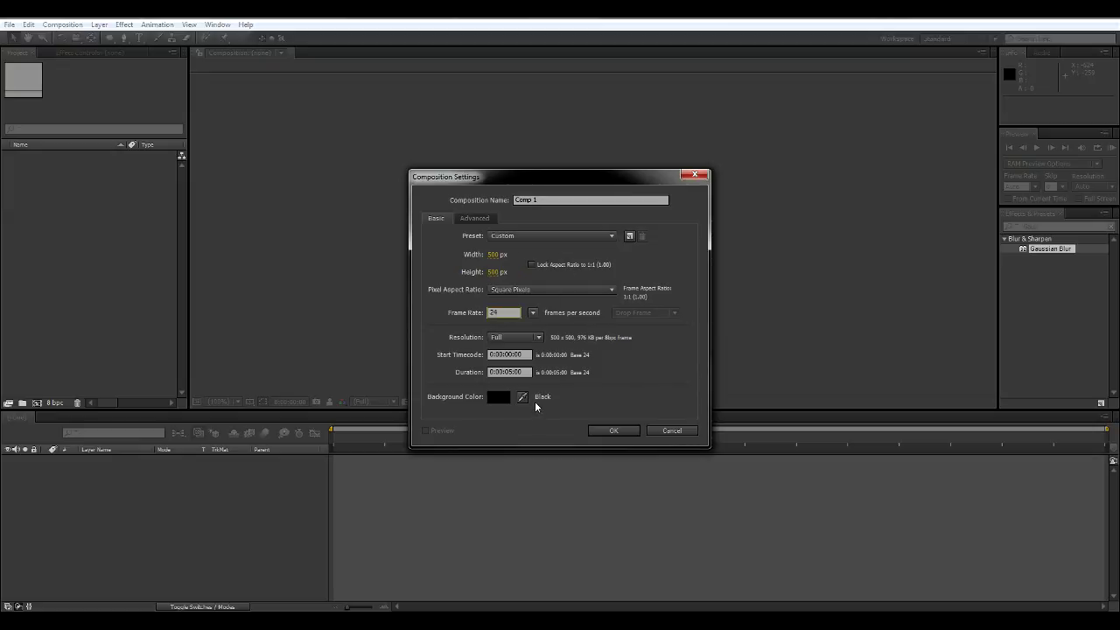
left_click(510, 372)
left_click(545, 203)
type("Lamp")
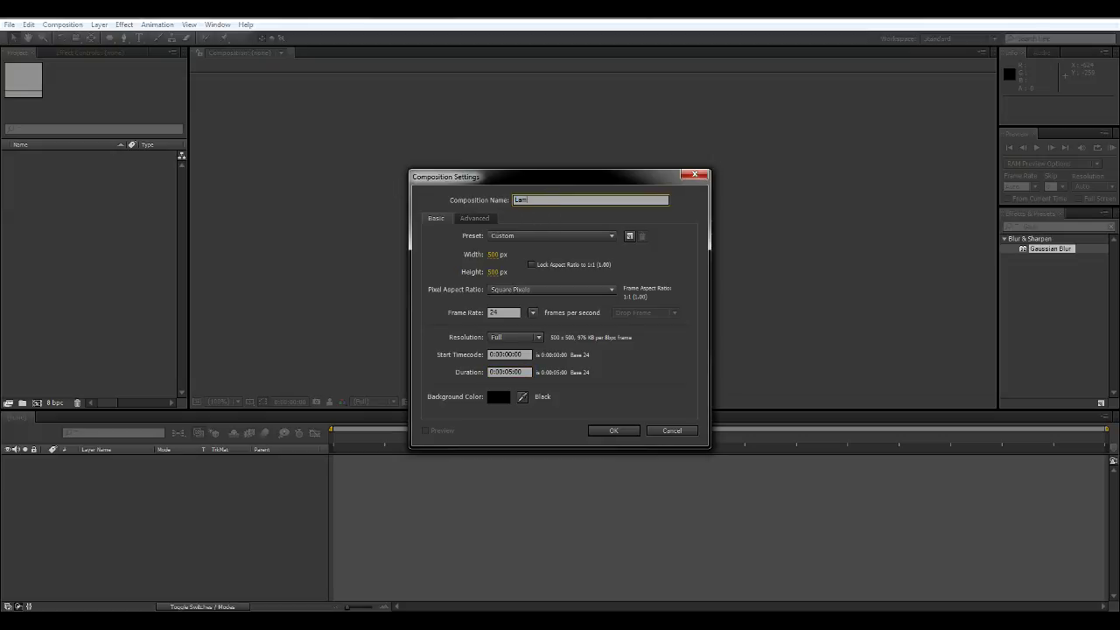
left_click(614, 431)
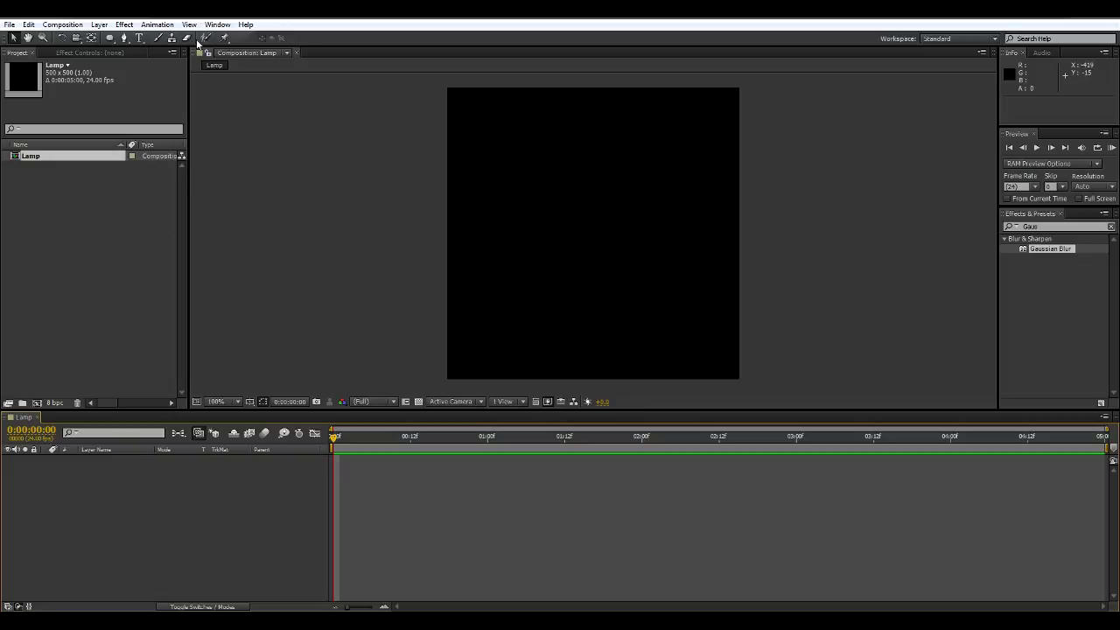
Activate the Polygon tool and add a comp-sized solid layer named Lamp Body in dark gray #525455
left_click(110, 38)
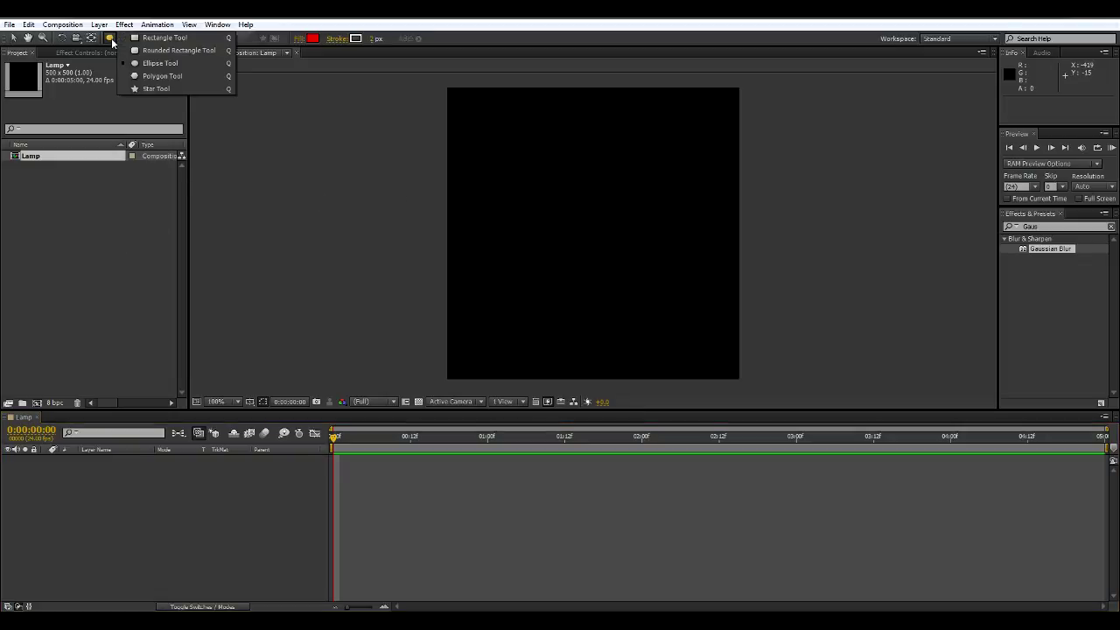
left_click(164, 77)
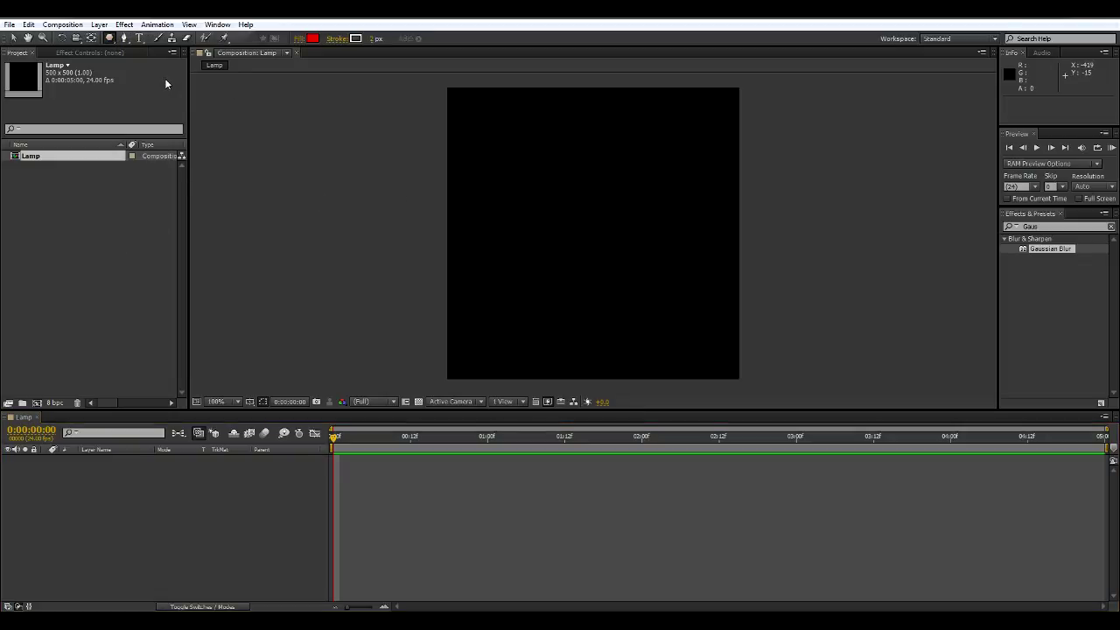
left_click(102, 25)
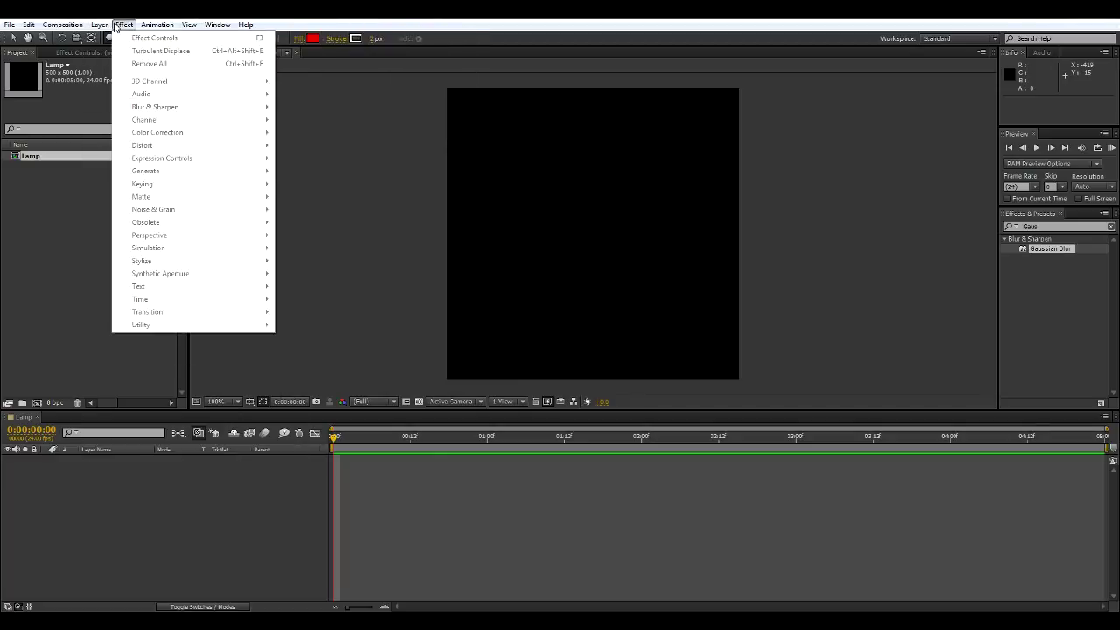
left_click(99, 24)
left_click(99, 24)
mouse_move(112, 38)
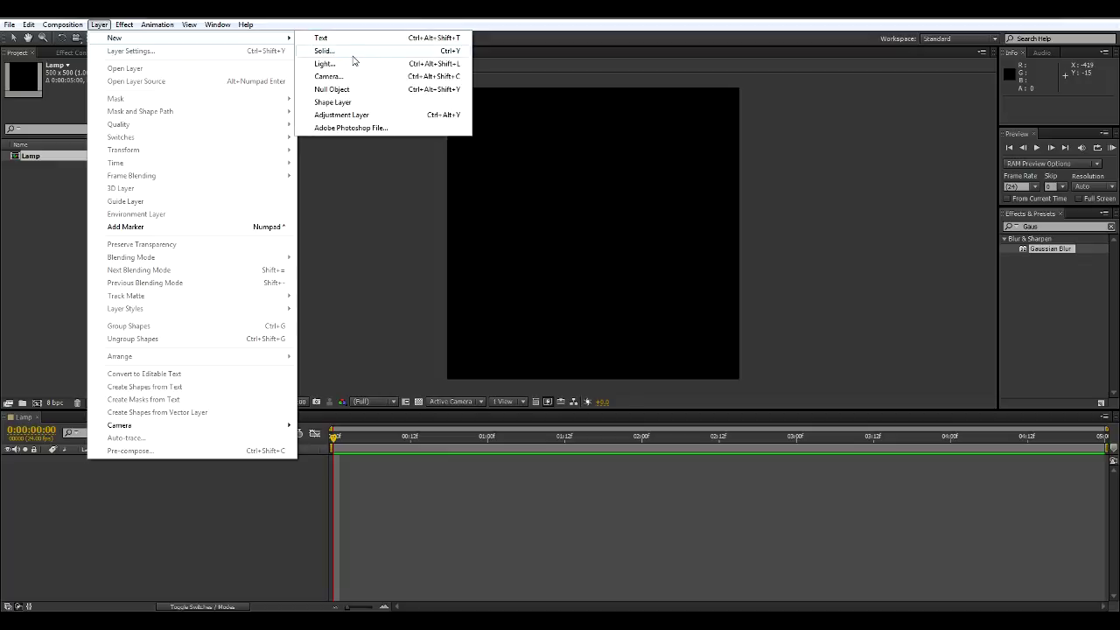
left_click(323, 51)
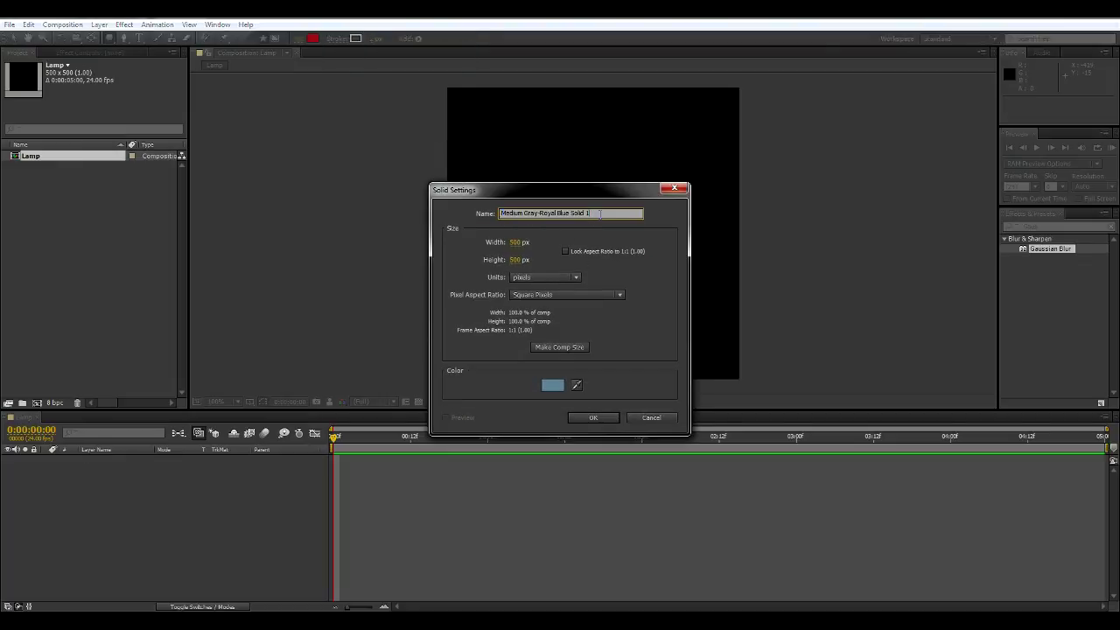
type("Lamp Body")
left_click(552, 385)
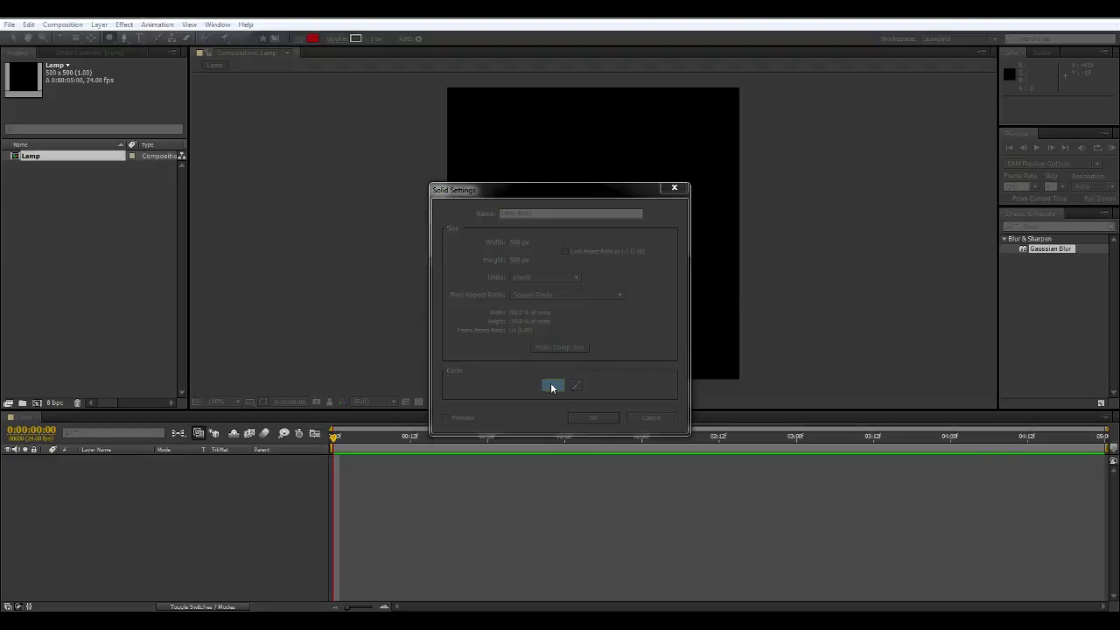
mouse_move(755, 367)
left_mouse_down()
mouse_move(680, 393)
mouse_move(702, 391)
left_mouse_up()
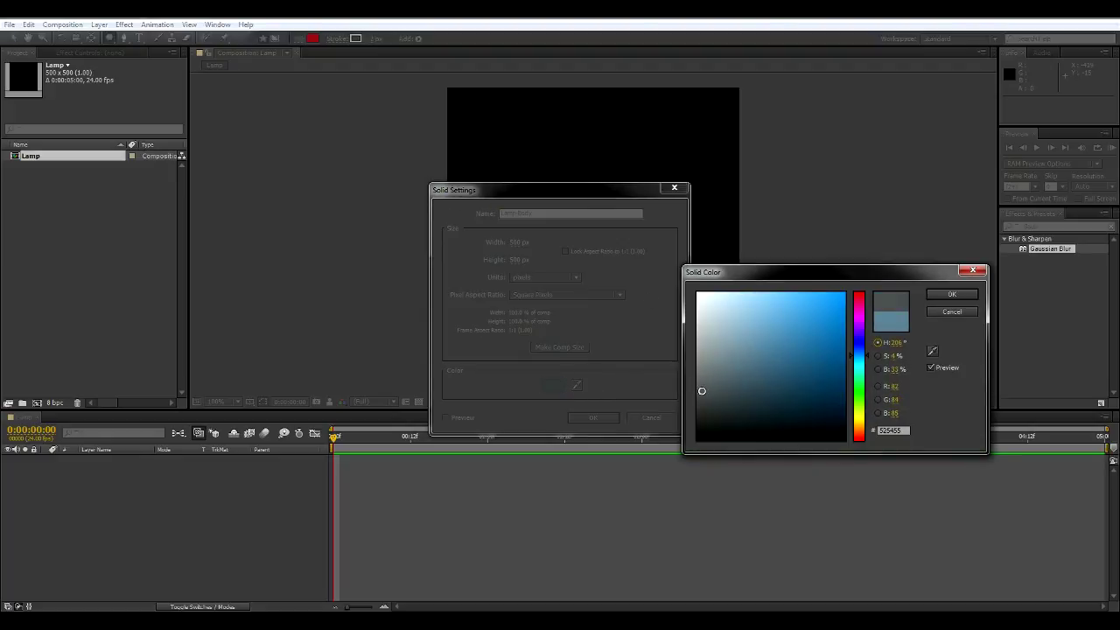
left_click(950, 294)
left_click(602, 418)
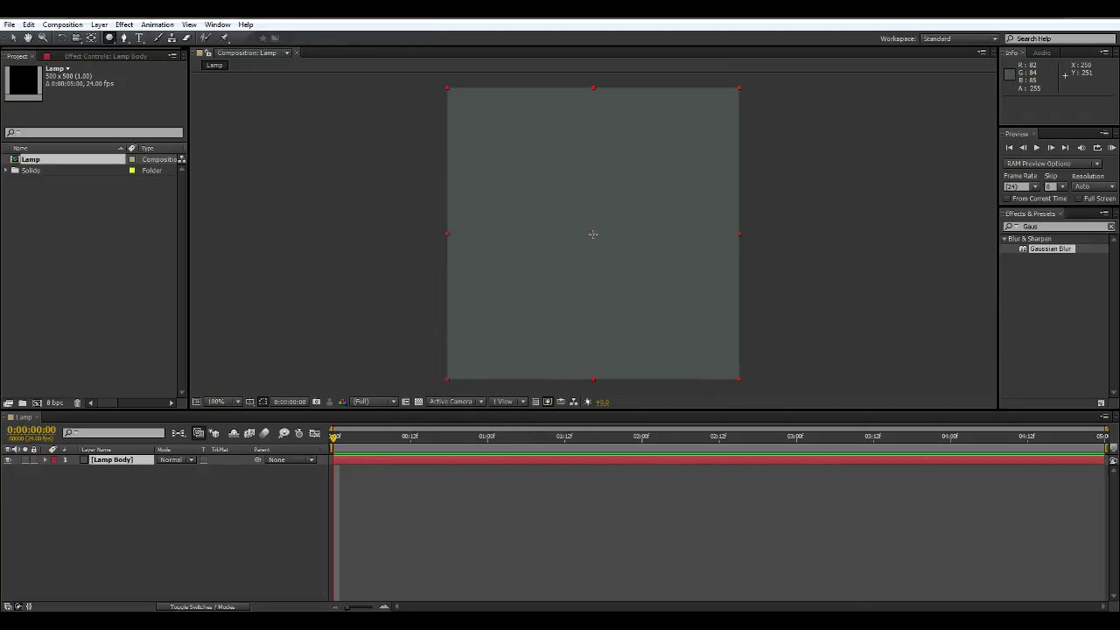
Draw an upright six-sided polygon mask from the centre of the Lamp Body solid
left_click_drag(593, 234, 618, 267)
key("Up")
key("Down")
key("Down")
key("Up")
key("Down")
key("Up")
key("Up")
key("Down")
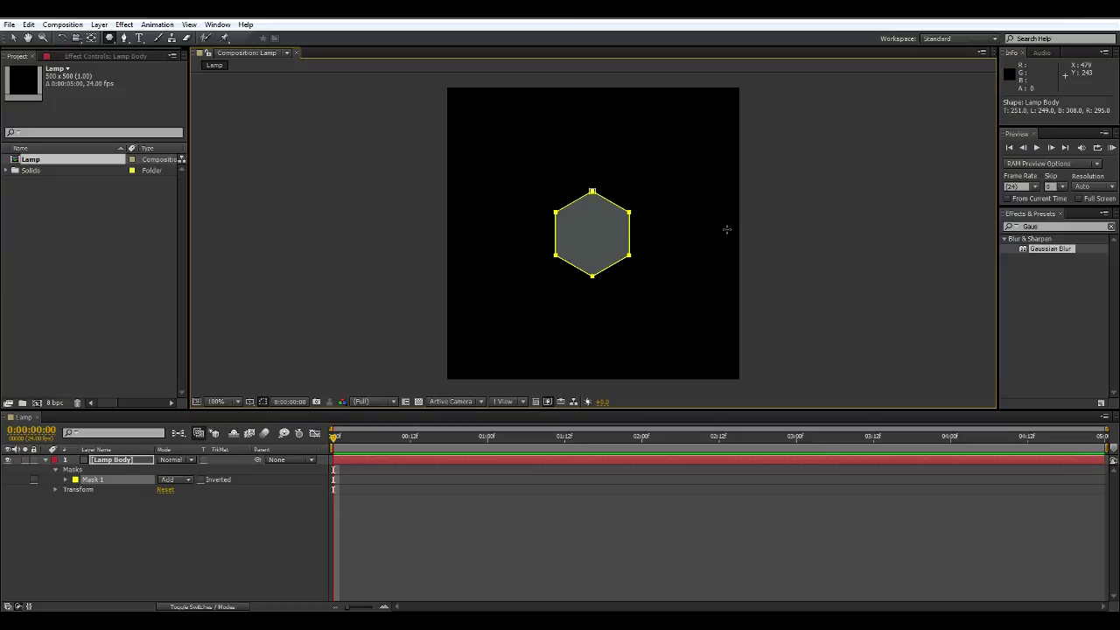
Rotate the hexagon mask by 30° so that its top and bottom edges lie flat
key("v")
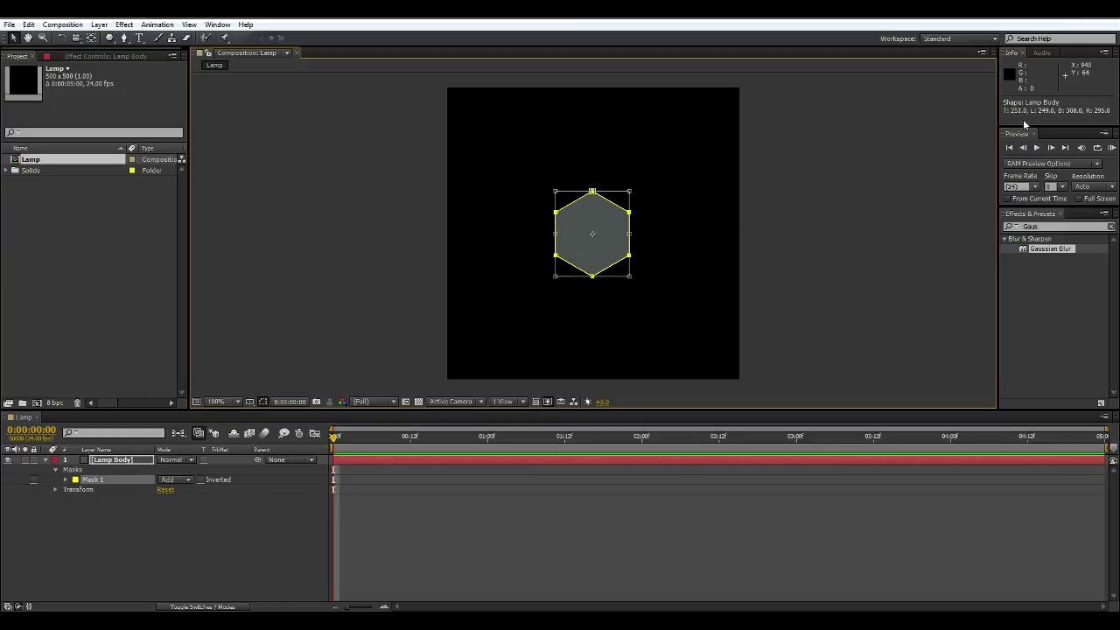
left_click_drag(660, 194, 703, 238)
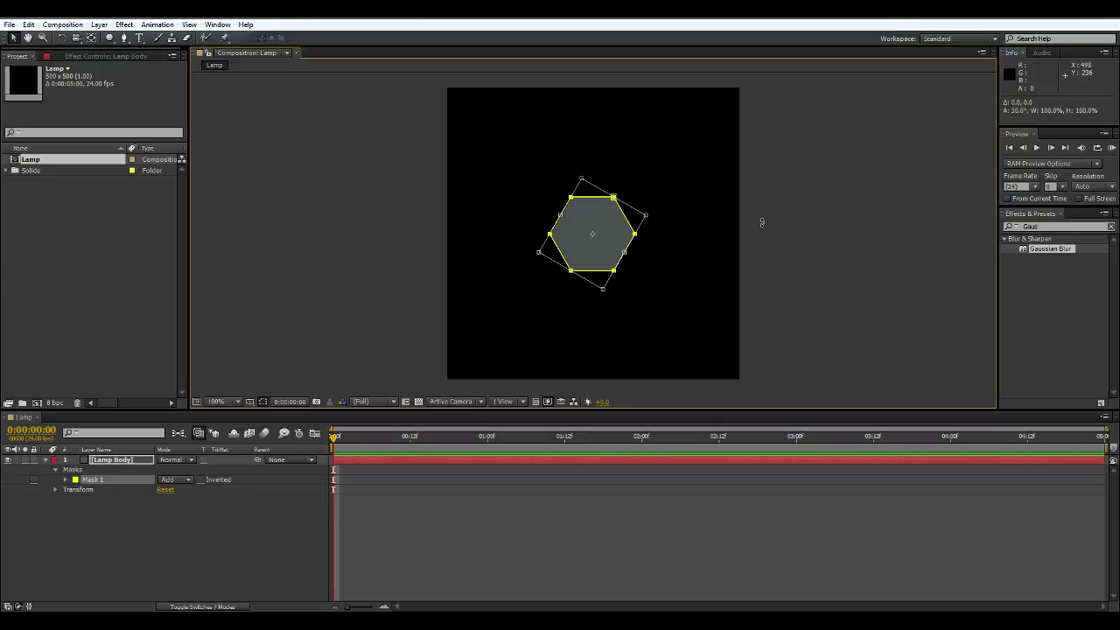
double_click(744, 229)
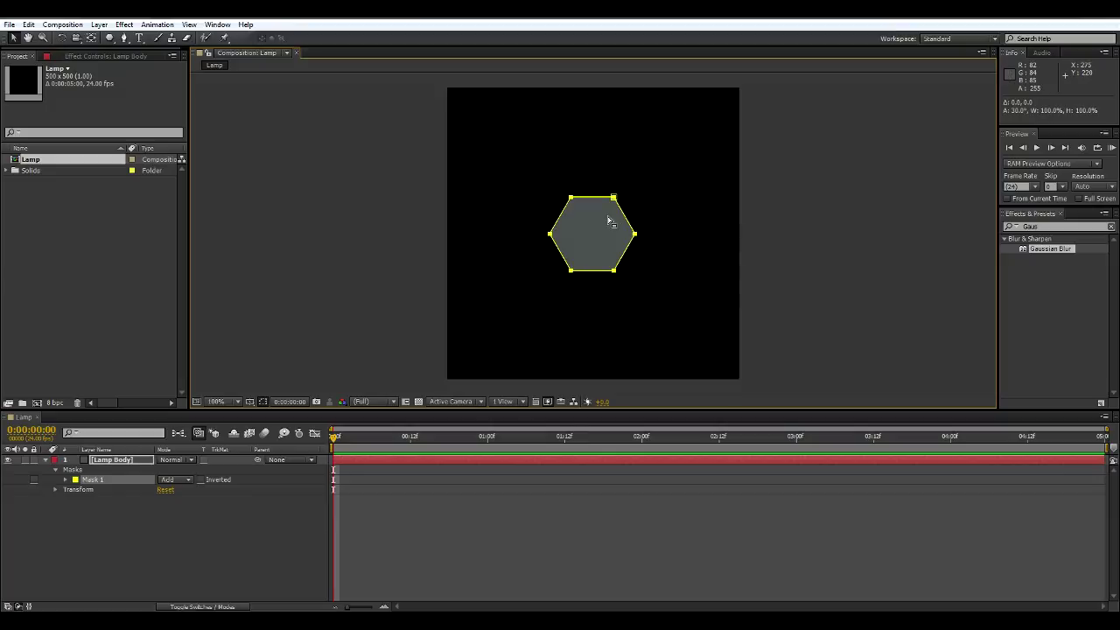
Stretch the hexagon mask vertically about its centre to about 280% height, keeping its width at 100%
key("ctrl+t")
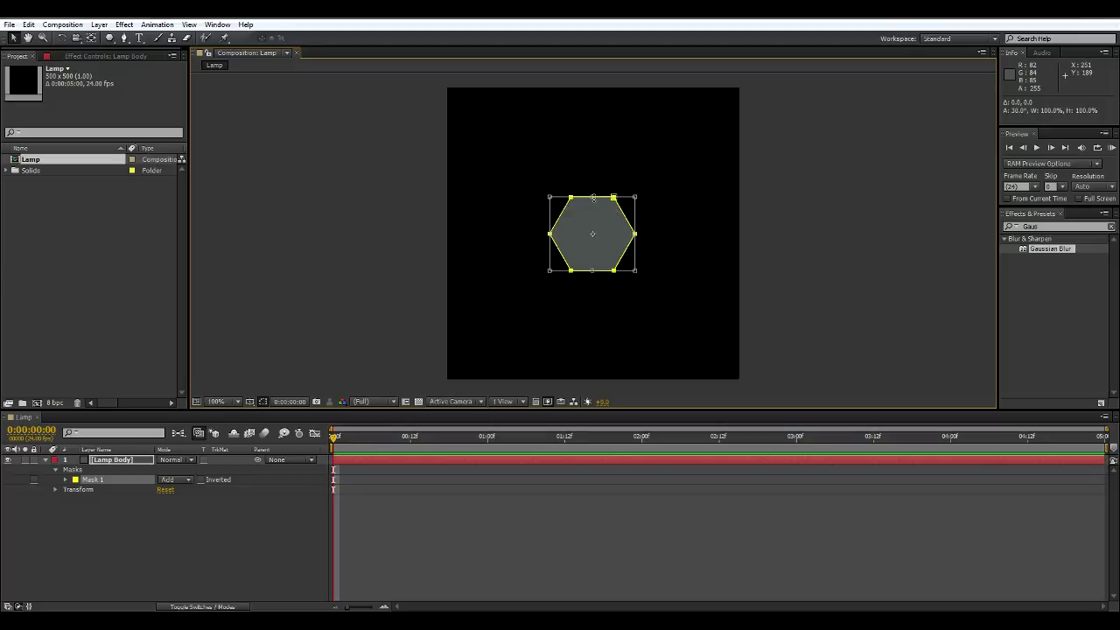
left_click_drag(593, 198, 592, 132)
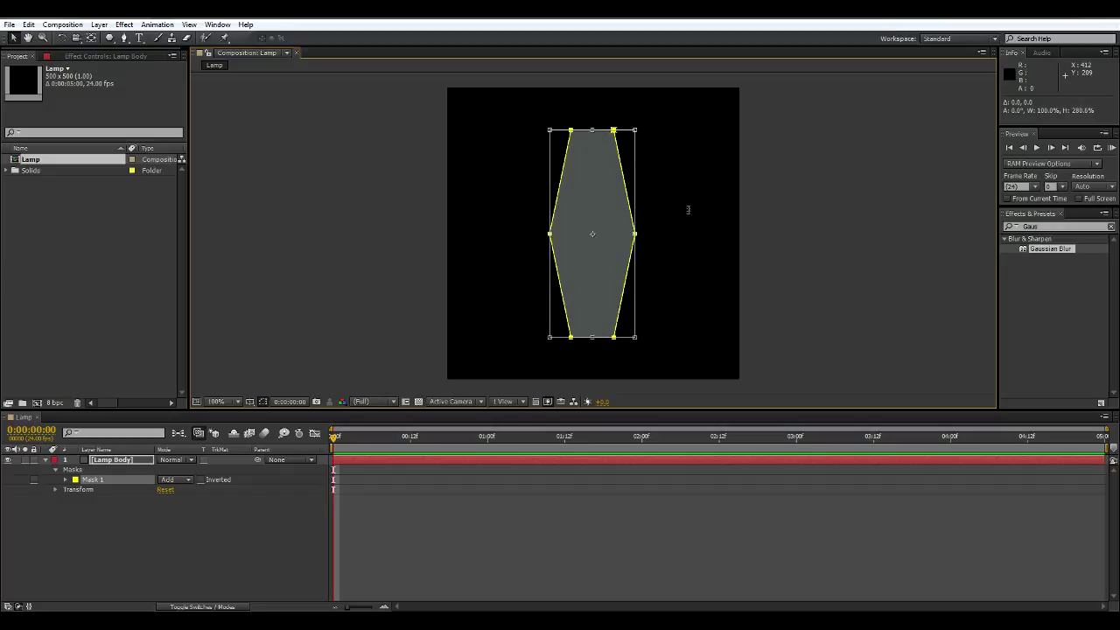
key("Return")
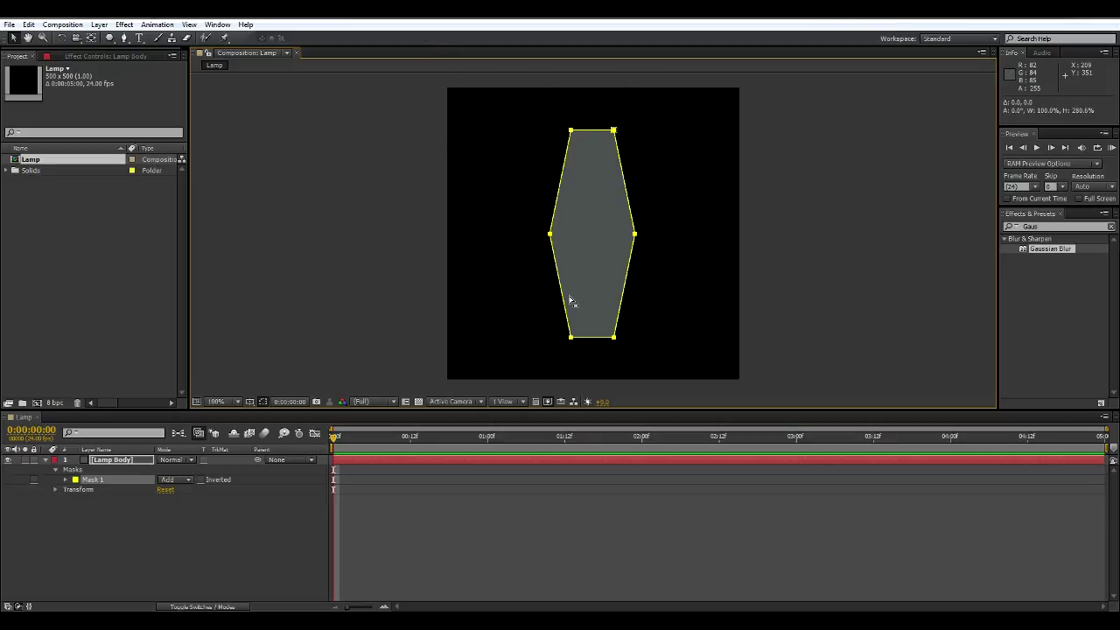
Add a mask vertex with the Pen tool on each lower slanted edge, slightly below the widest points
left_click(123, 39)
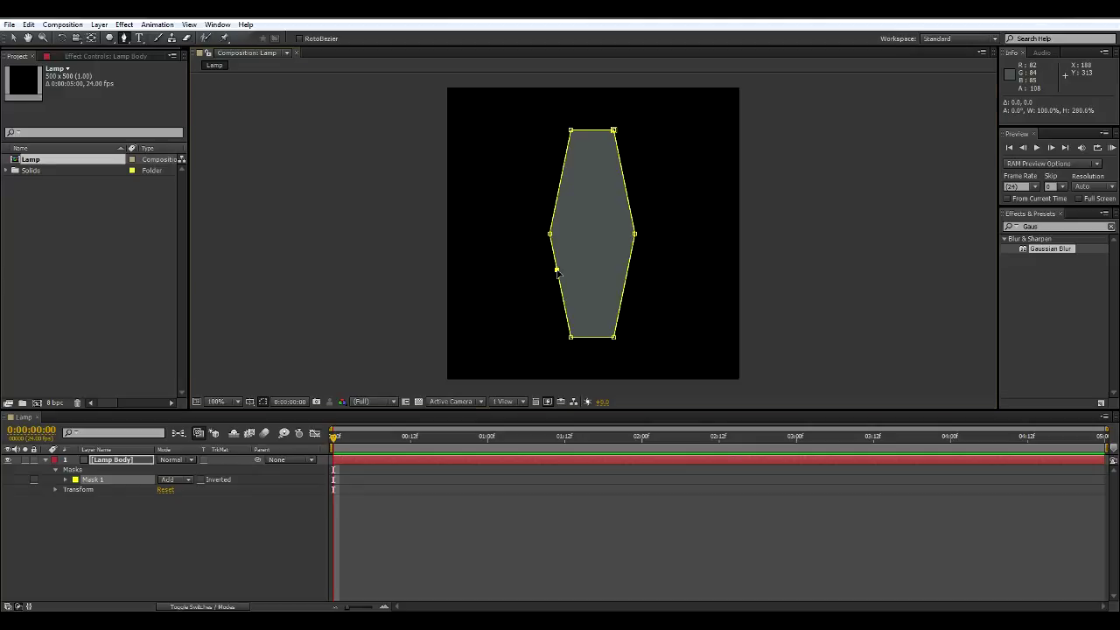
left_click(557, 270)
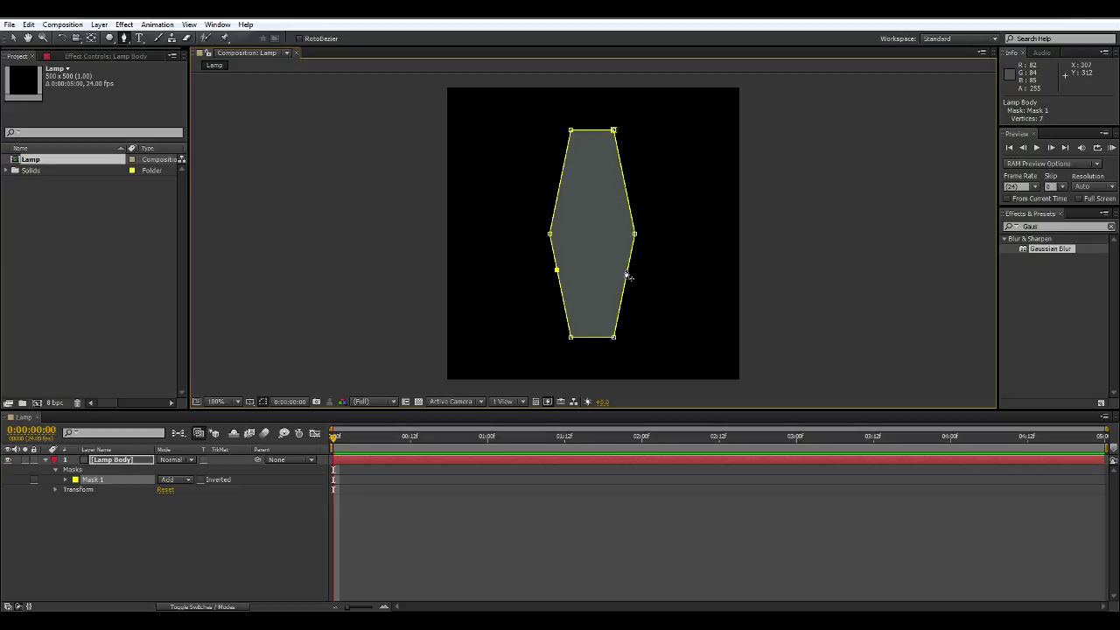
left_click(627, 274)
Show the rulers and place a horizontal guide at about 313 px, level with the two added vertices
scroll(602, 275, "up", 2)
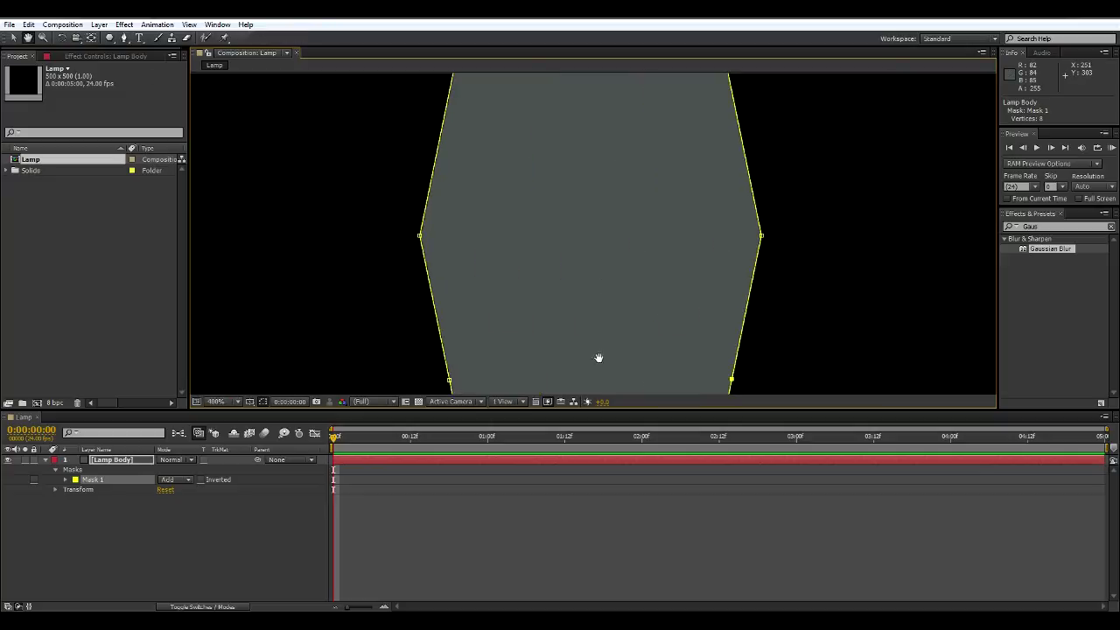
left_click_drag(598, 357, 598, 227)
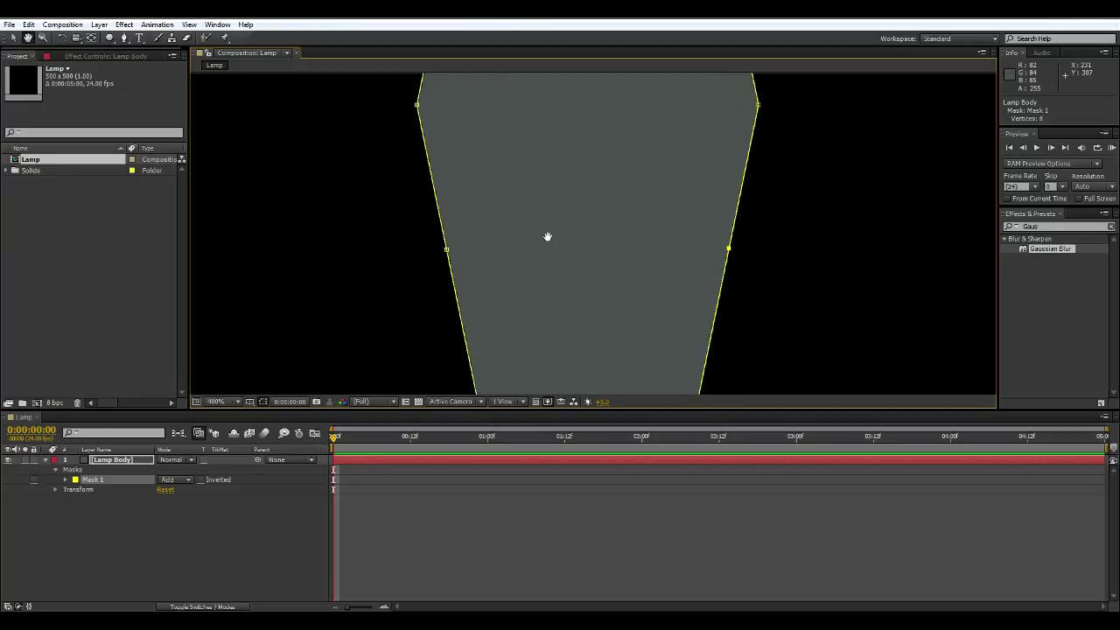
key("ctrl+r")
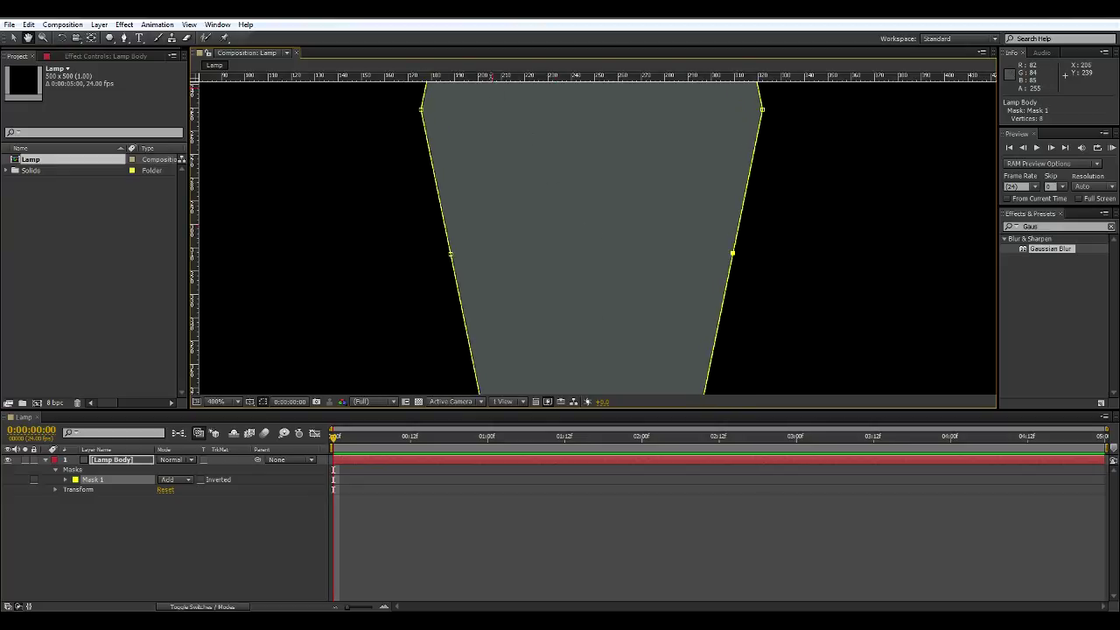
left_click_drag(492, 77, 567, 255)
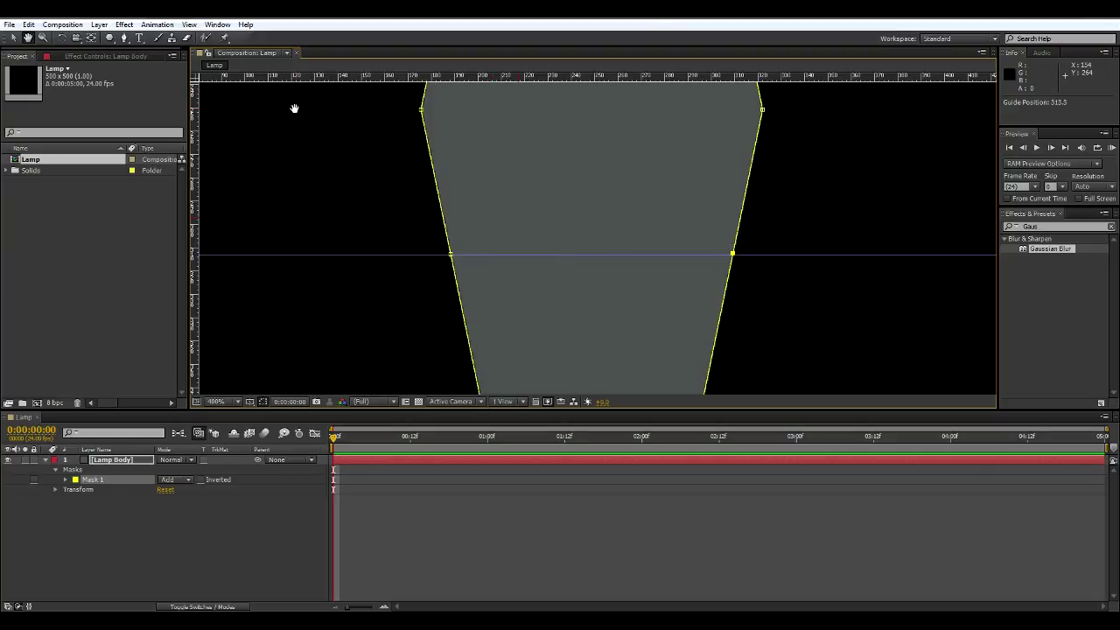
Align the two added mask vertices with the horizontal guide, undoing the unwanted last change
left_click(13, 39)
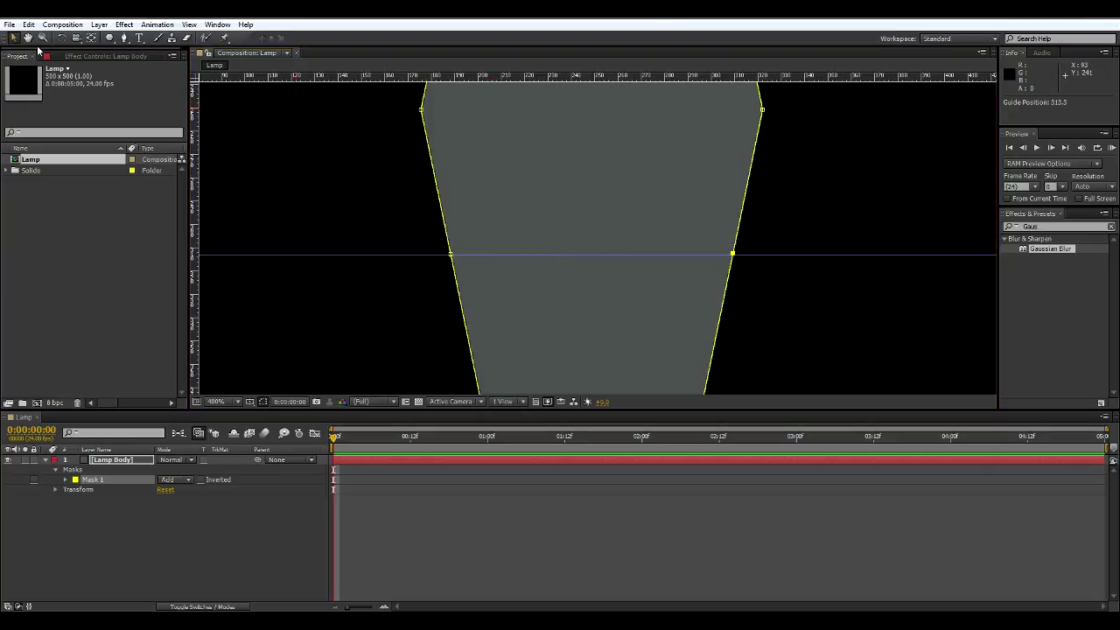
left_click(452, 255)
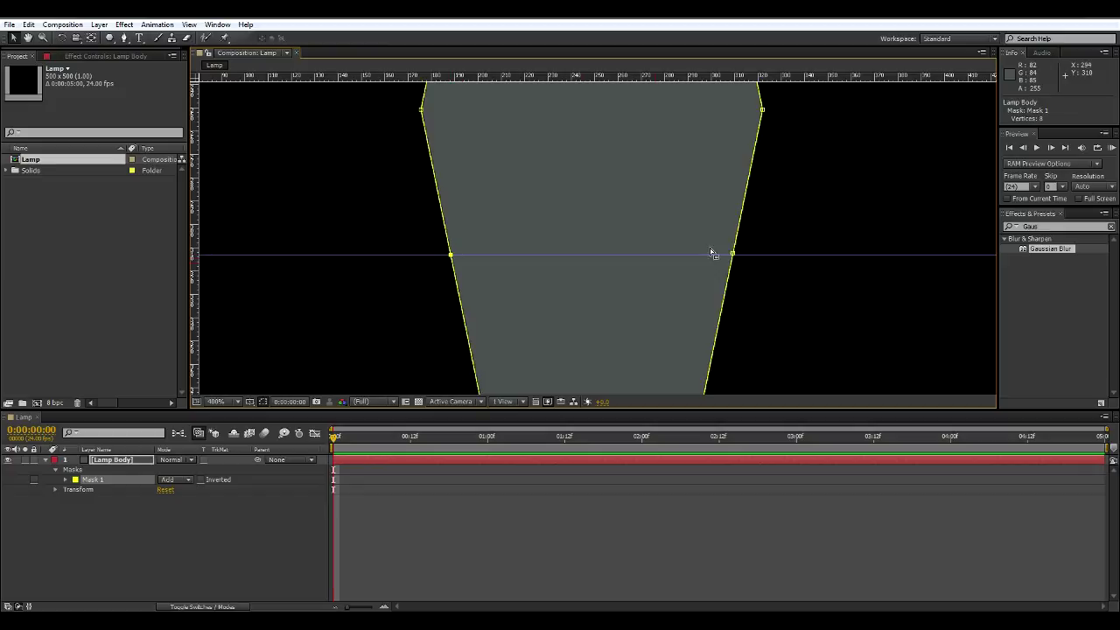
left_click_drag(733, 253, 734, 256)
key("ctrl+z")
Remove the horizontal guide and hide the rulers, showing the whole composition again
left_click_drag(498, 255, 488, 9)
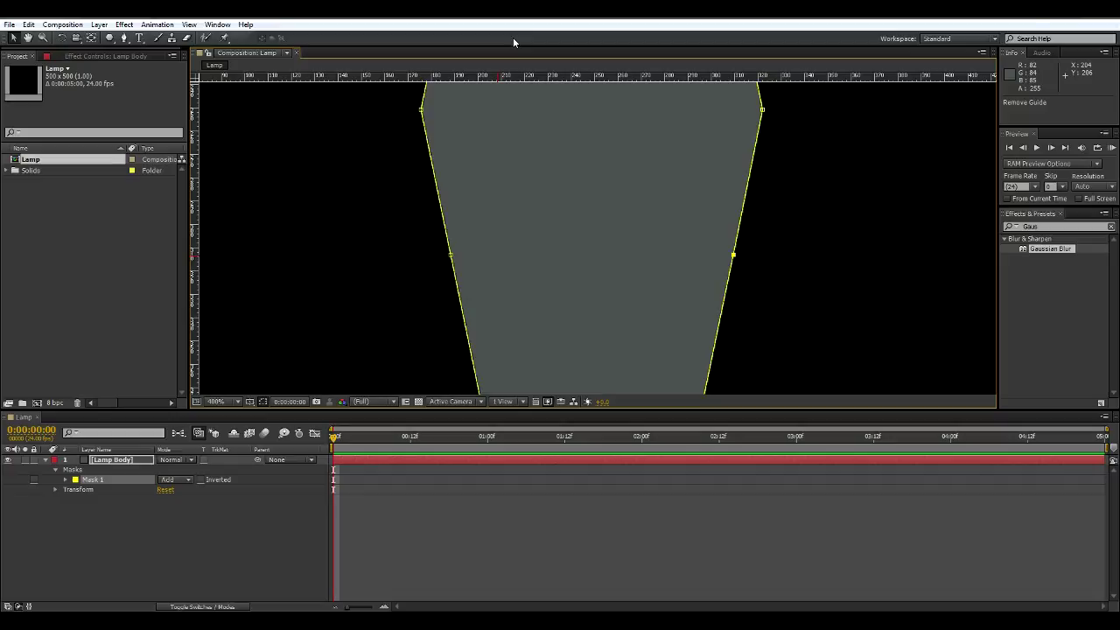
key("ctrl+r")
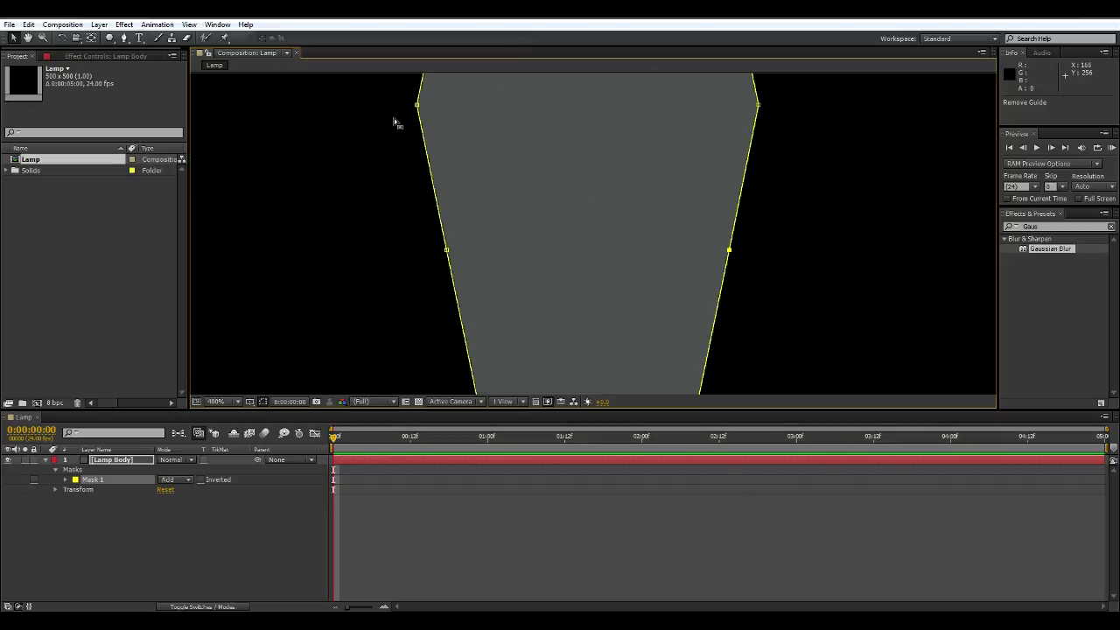
key("comma")
left_click(203, 400)
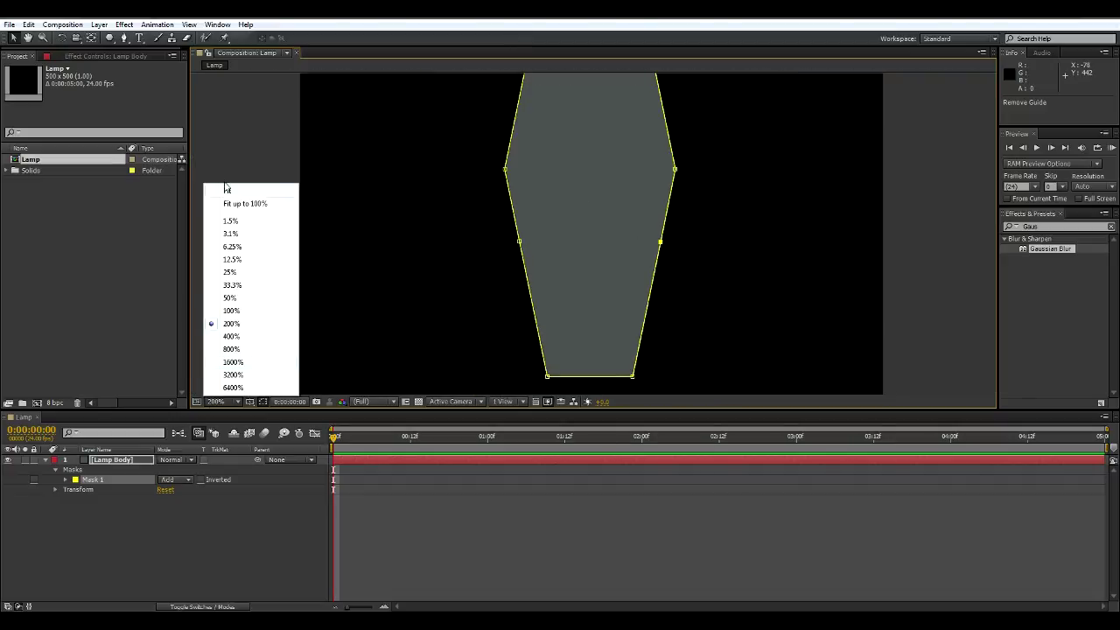
left_click(226, 199)
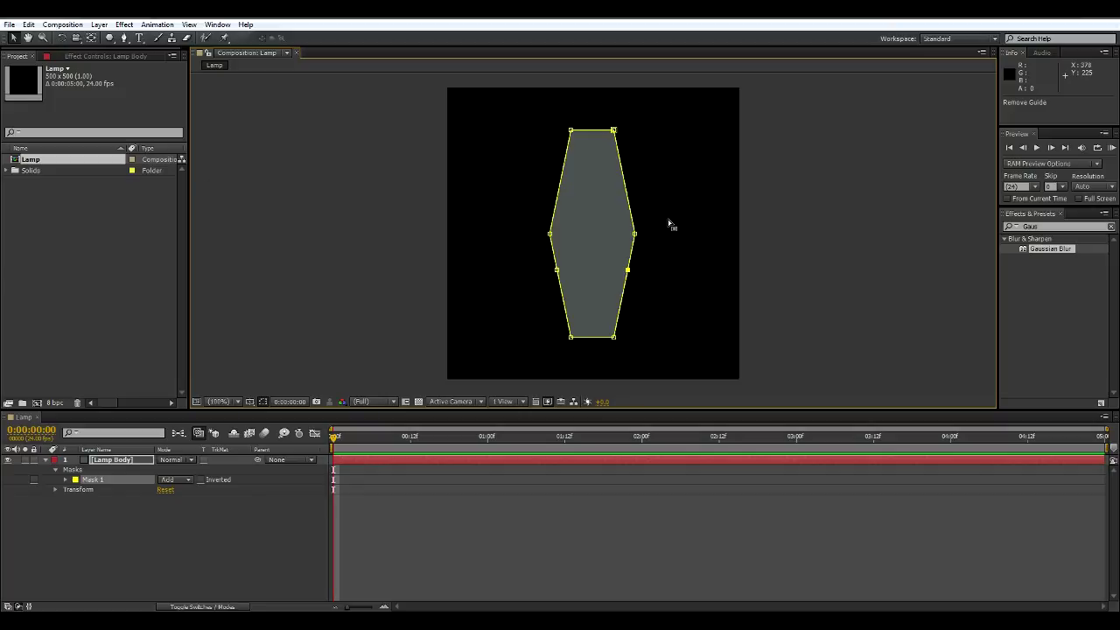
Scale the two added vertices toward each other to about 49% and move them slightly up to form the lamp's waist
left_click(556, 271)
left_click(629, 270, "shift")
left_click_drag(627, 269, 612, 272)
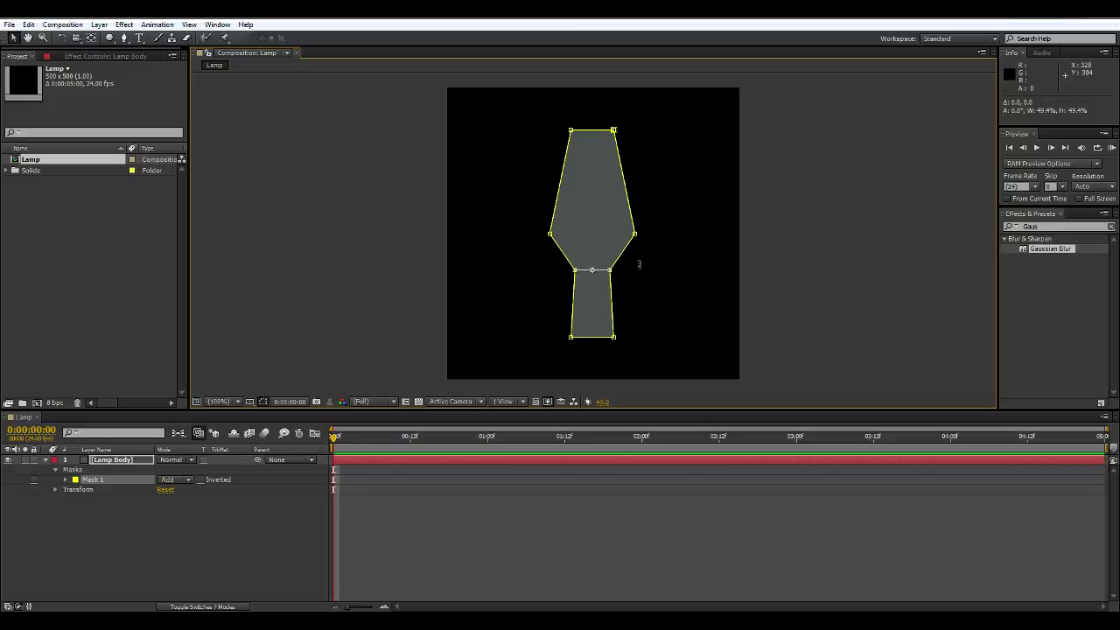
double_click(637, 264)
left_click_drag(612, 272, 610, 265)
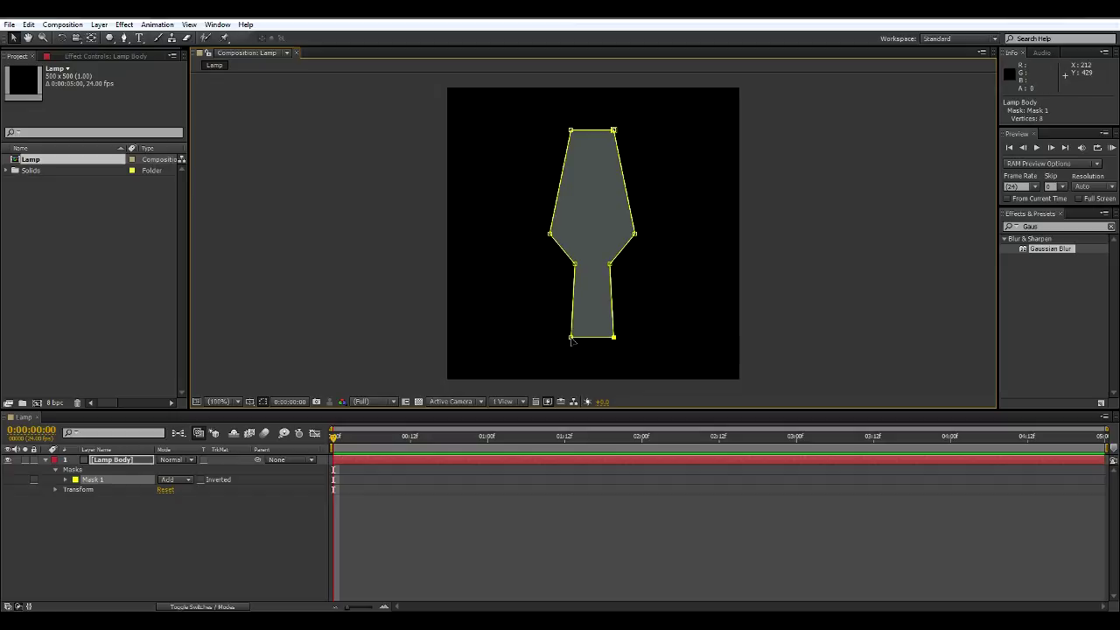
Move the two bottom mask vertices up, then scale them apart to about 143% to form a flared base
left_click_drag(615, 342, 615, 299)
left_click_drag(615, 301, 615, 312)
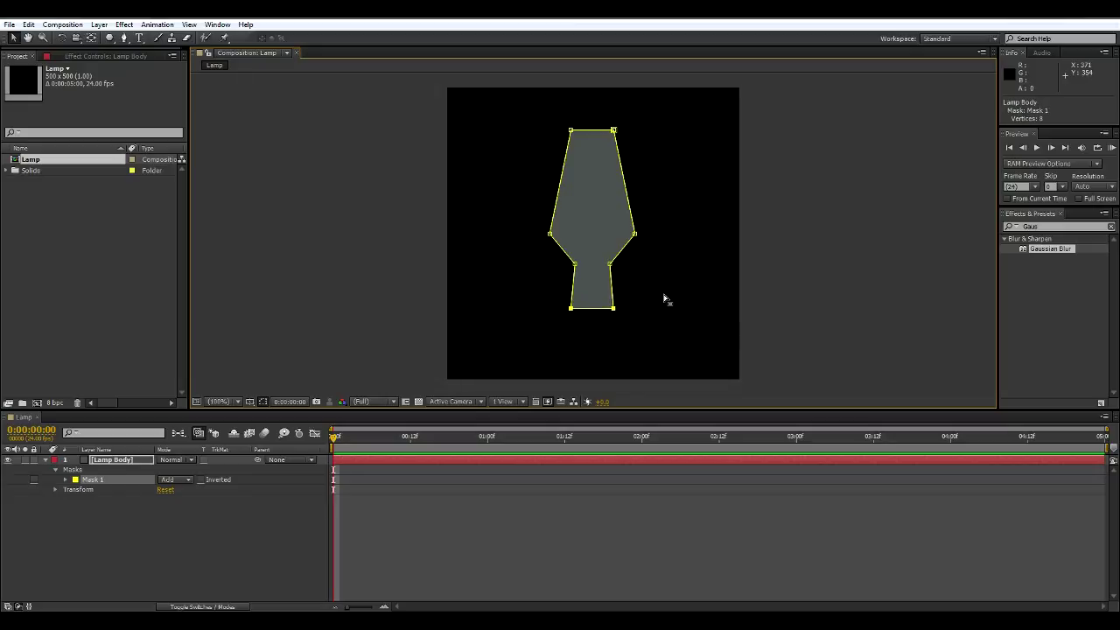
key("ctrl+t")
left_click_drag(616, 308, 623, 316)
key("Return")
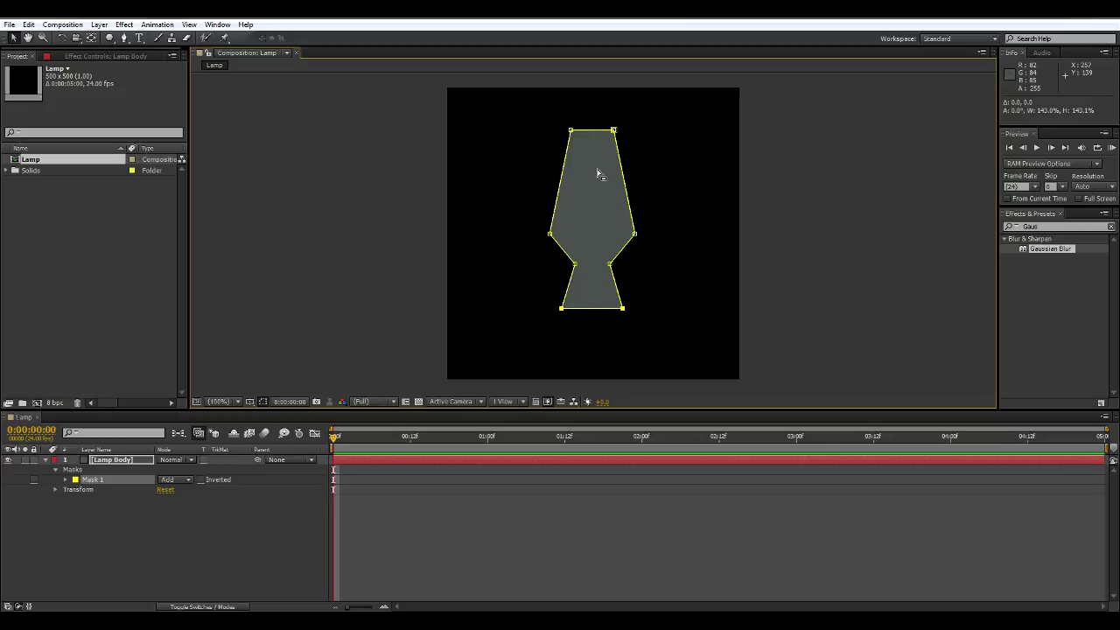
Move the whole lamp-shaped mask down in the composition, keeping its shape
left_click(570, 132)
left_click_drag(570, 132, 573, 172)
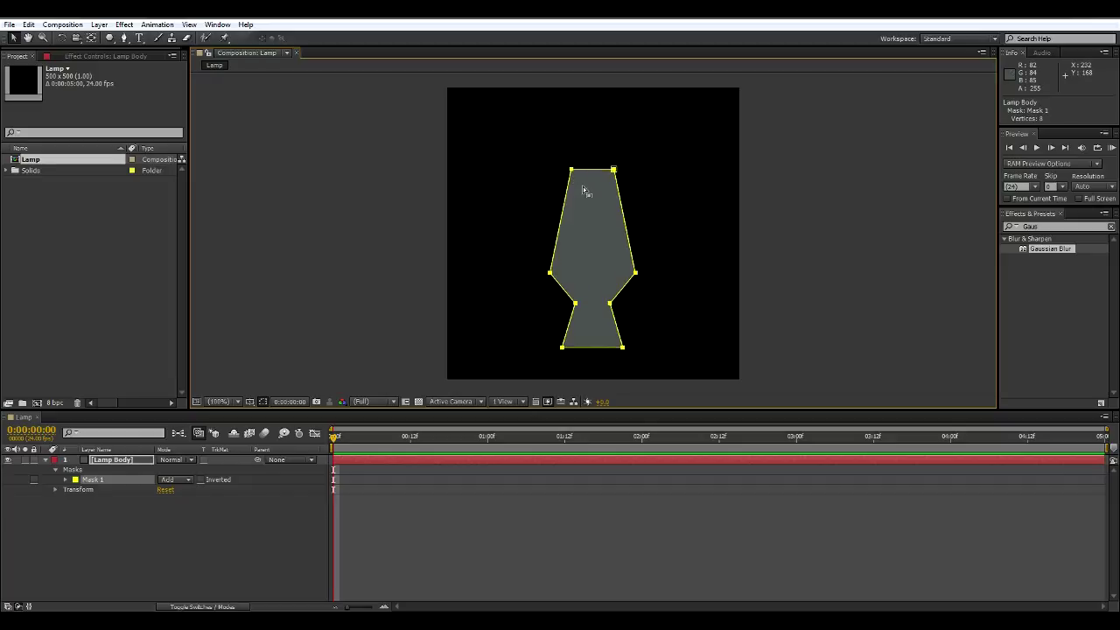
left_click(584, 187)
Raise the two top mask vertices together to lengthen the upper part of the lamp
left_click(572, 171)
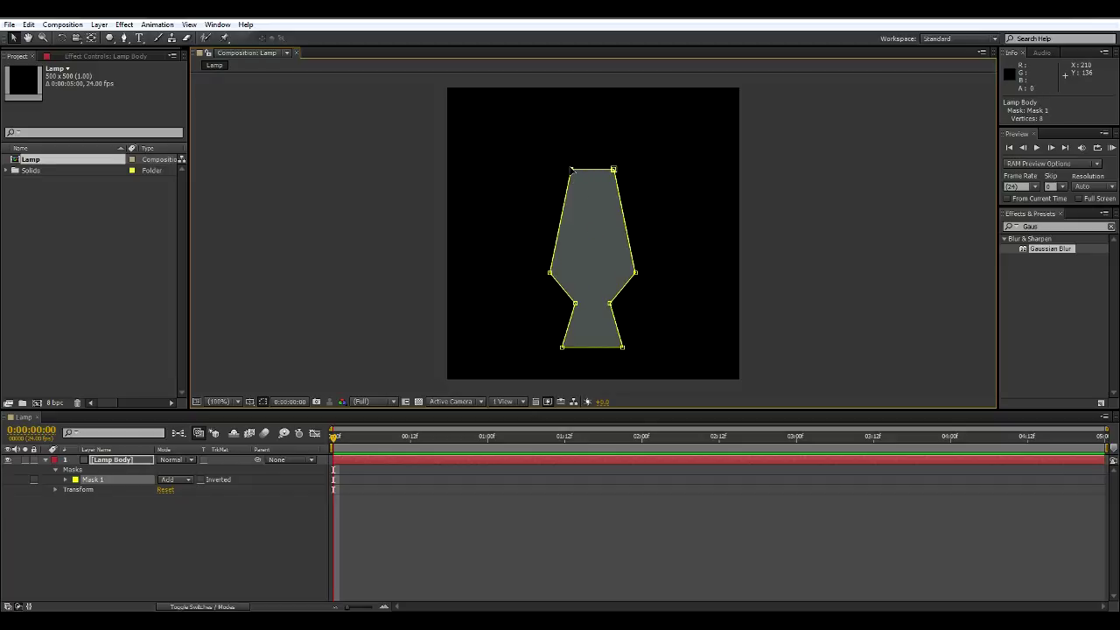
left_click(614, 171, "shift")
left_click_drag(614, 171, 611, 147)
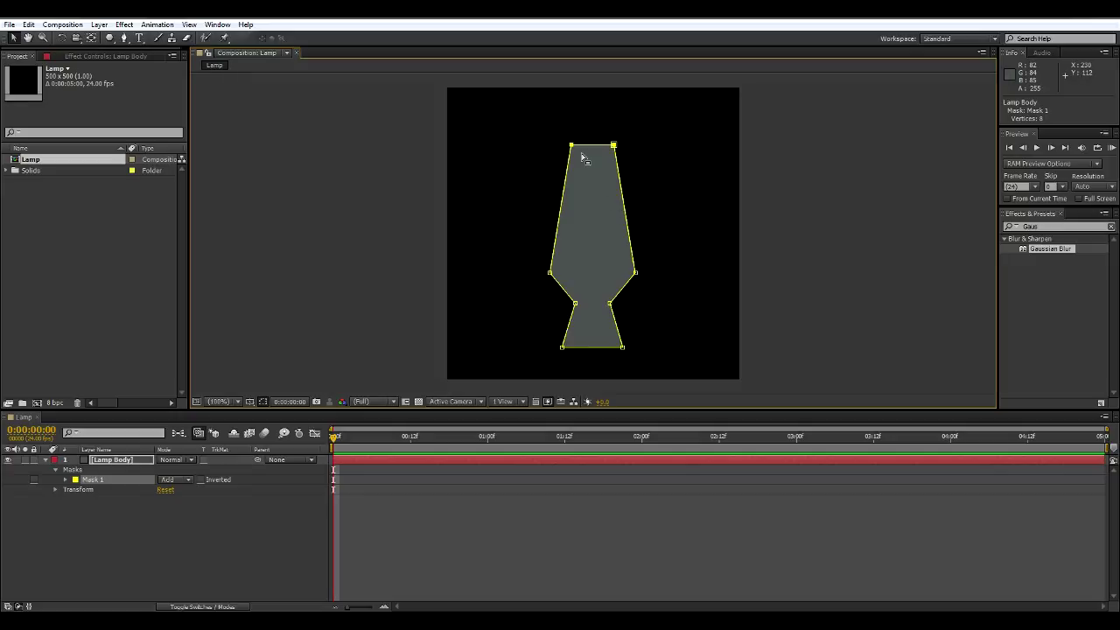
Center the Lamp Body layer vertically in the composition using Align, and collapse the layer's properties
left_click(592, 181)
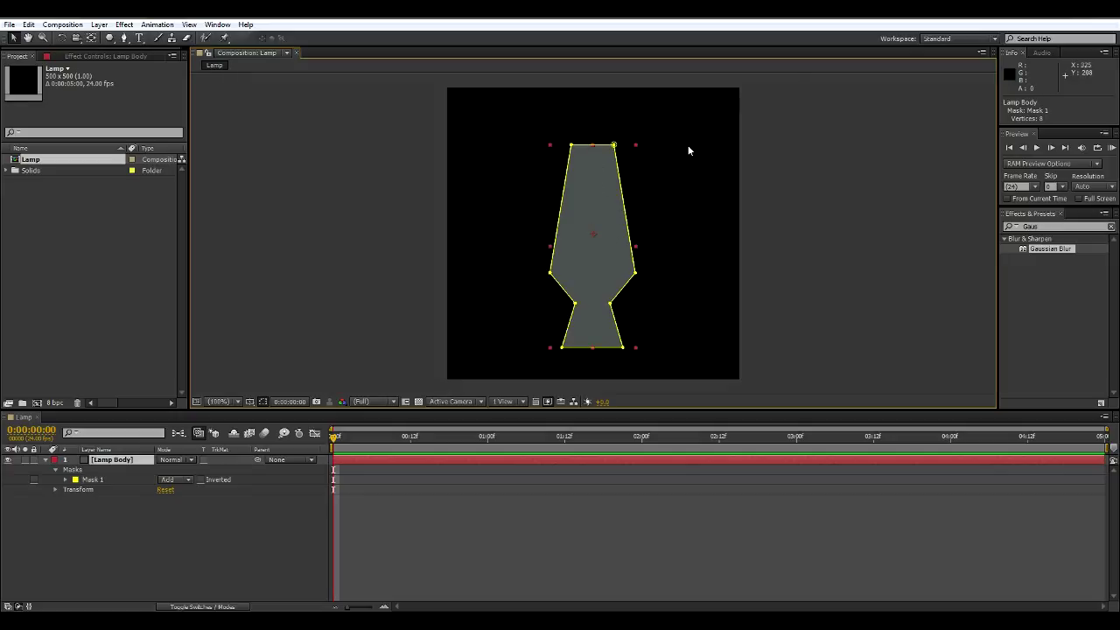
left_click(215, 26)
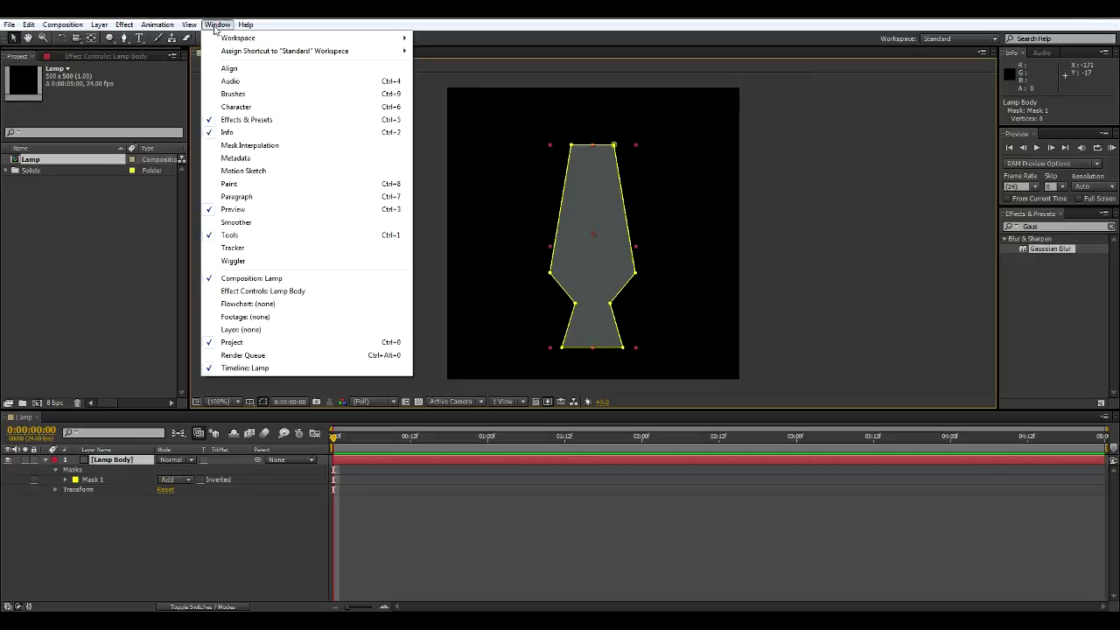
left_click(231, 69)
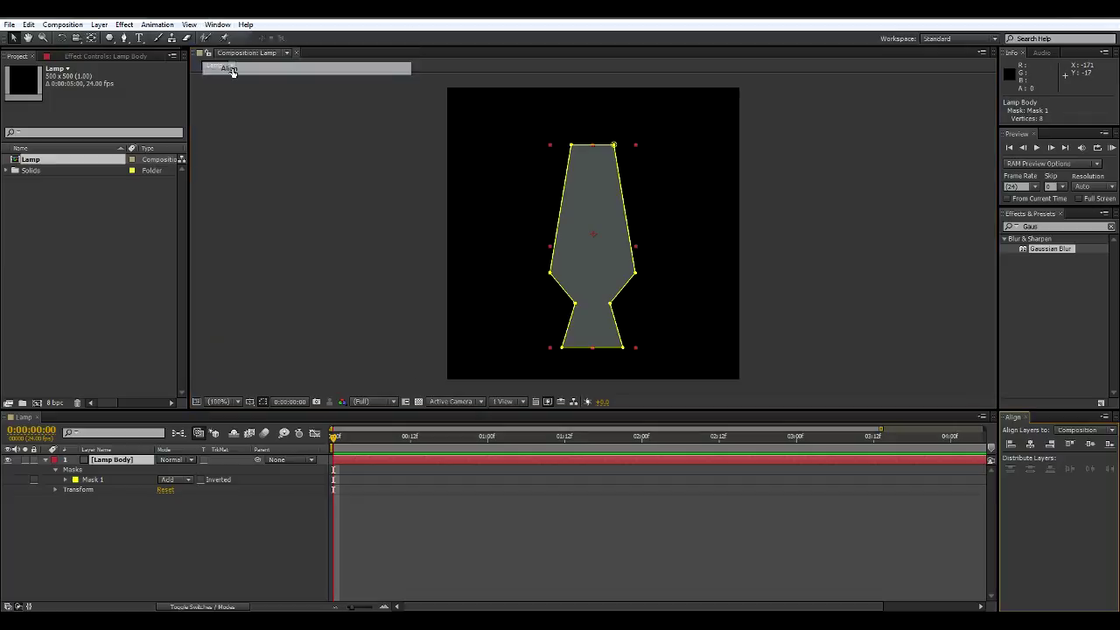
left_click(1090, 446)
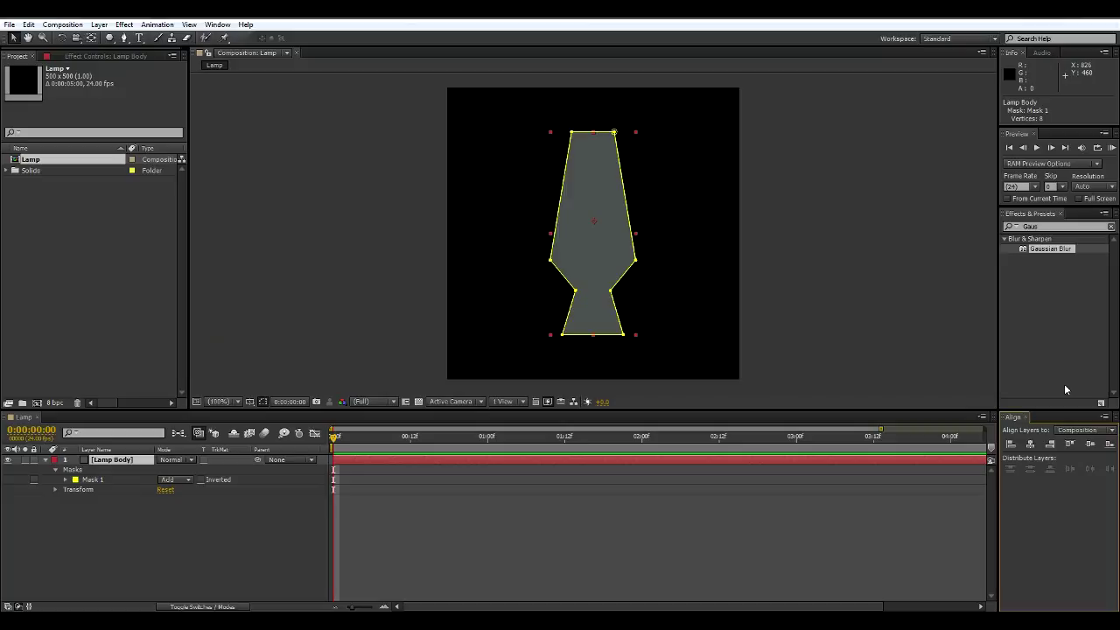
left_click_drag(122, 460, 46, 462)
left_click(45, 461)
left_click(138, 479)
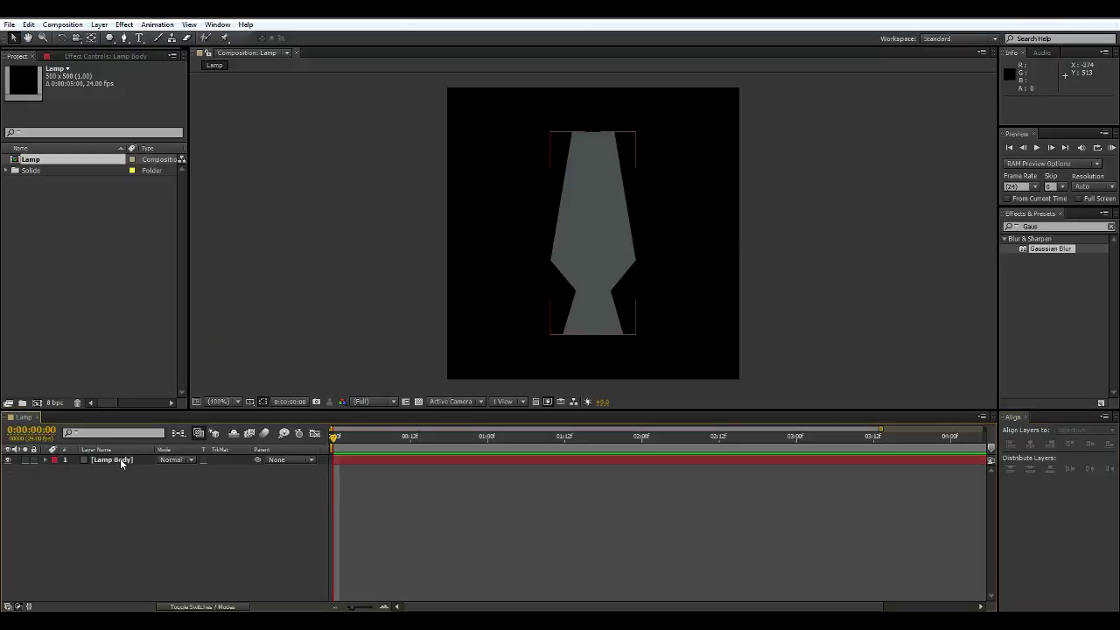
Duplicate the Lamp Body layer and rename the copy Lamp Main
left_click(120, 459)
key("ctrl+d")
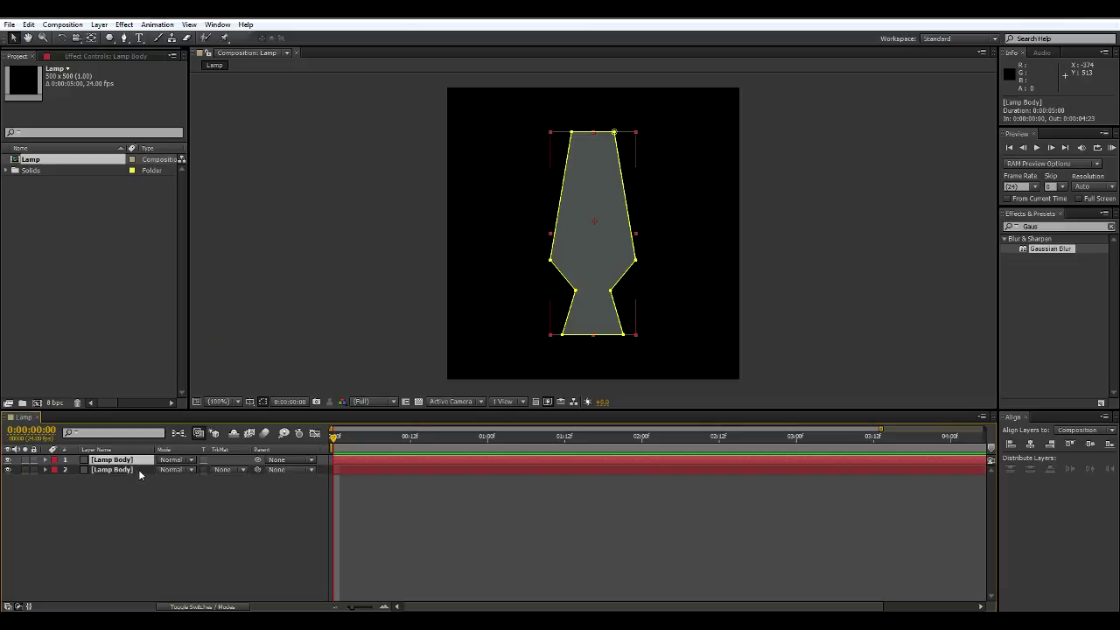
key("Return")
type("Lamp Main")
key("Return")
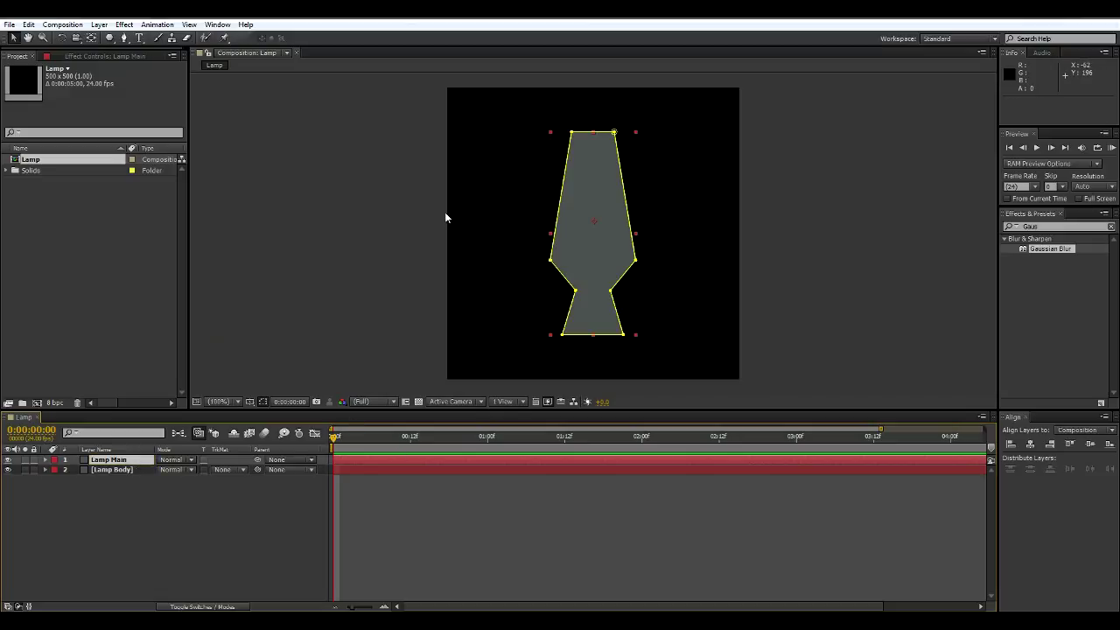
Create a new 500 × 500 px gray solid named Mask
left_click(101, 24)
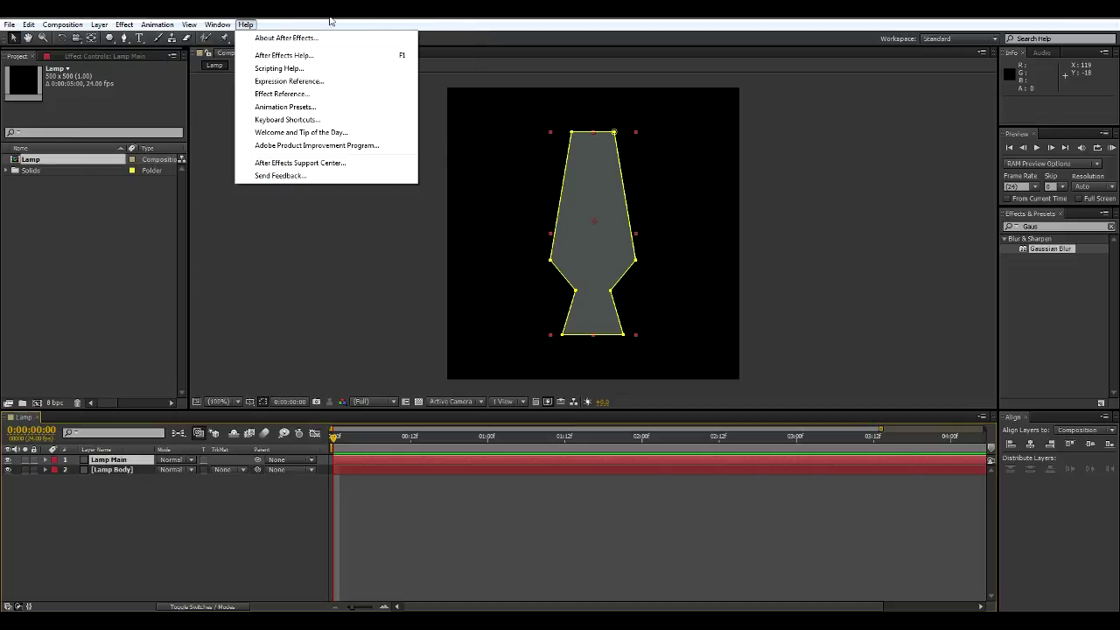
mouse_move(123, 37)
left_click(345, 52)
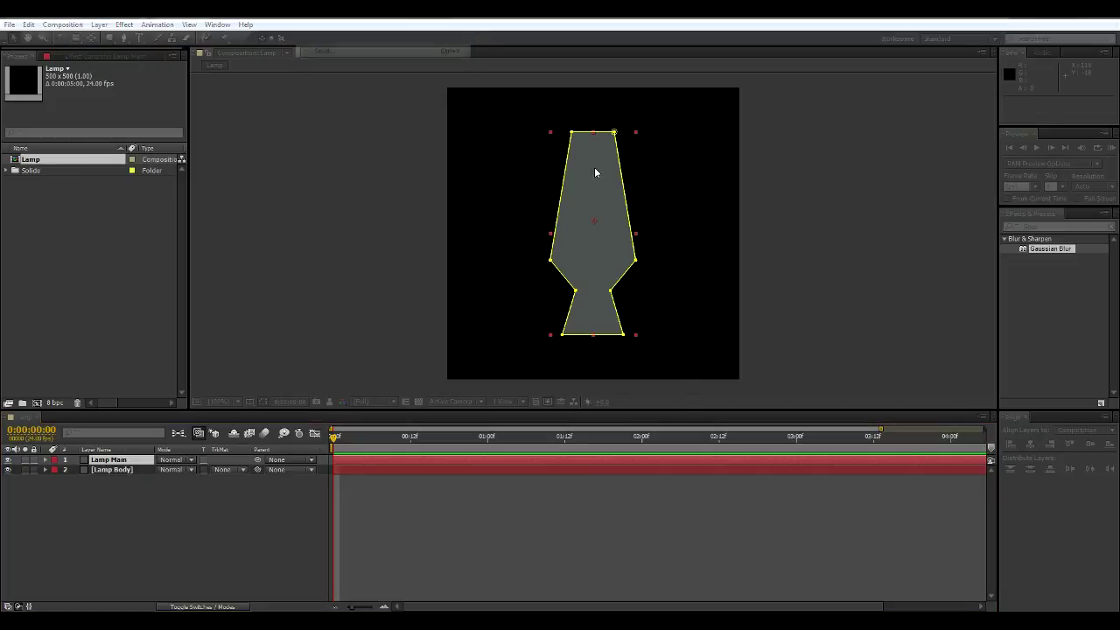
type("Mask")
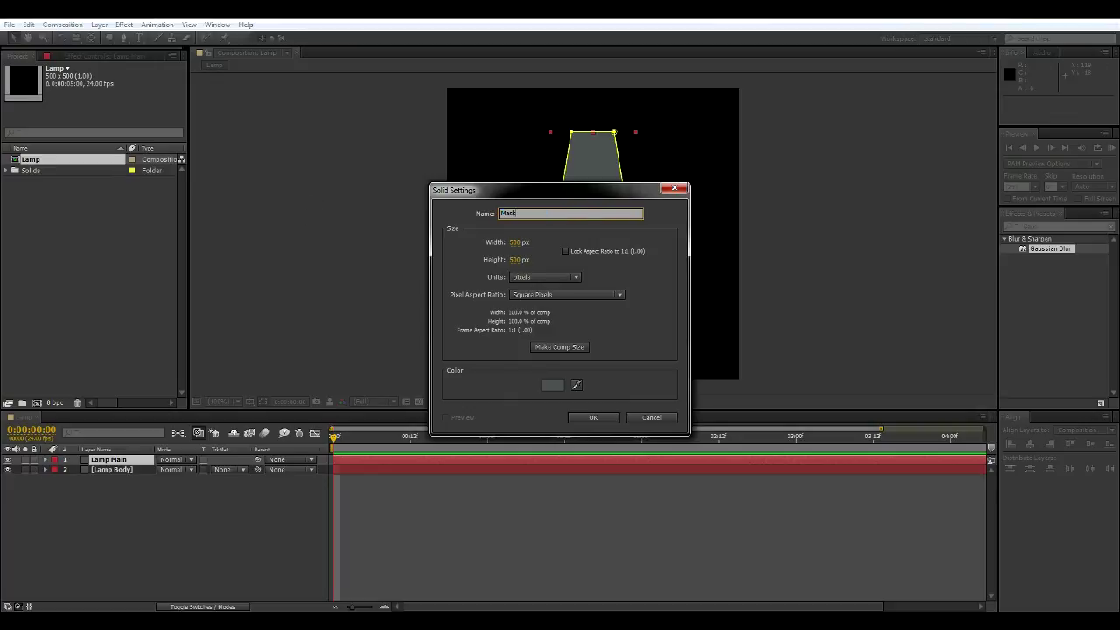
key("Return")
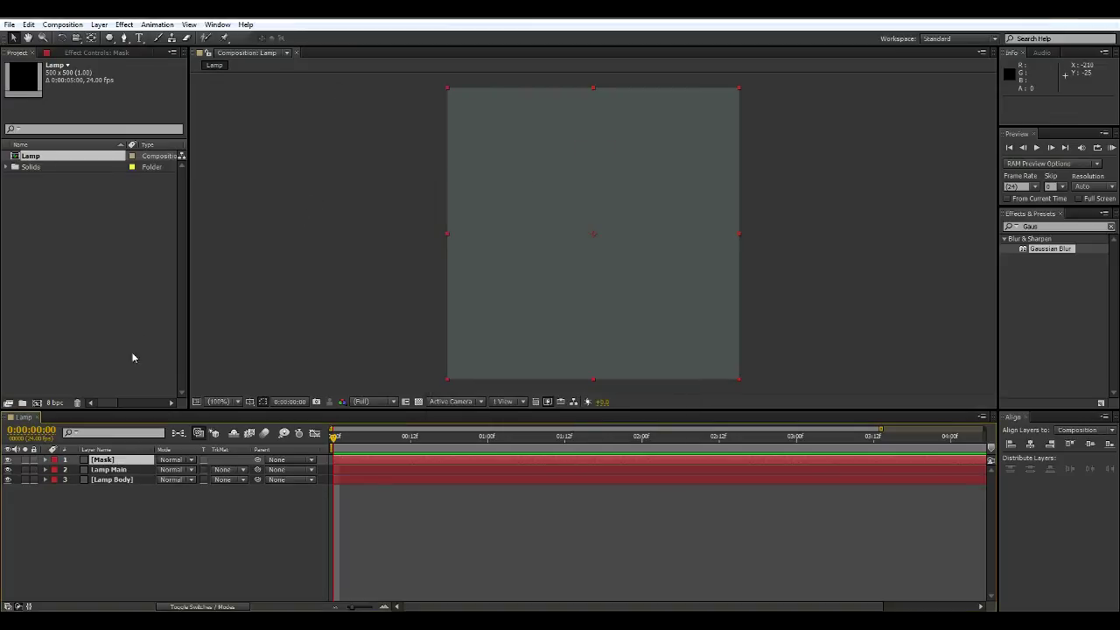
Hide the Mask layer and draw a rectangular mask about 164 × 190 px on it over the lamp's glass section
left_click(8, 459)
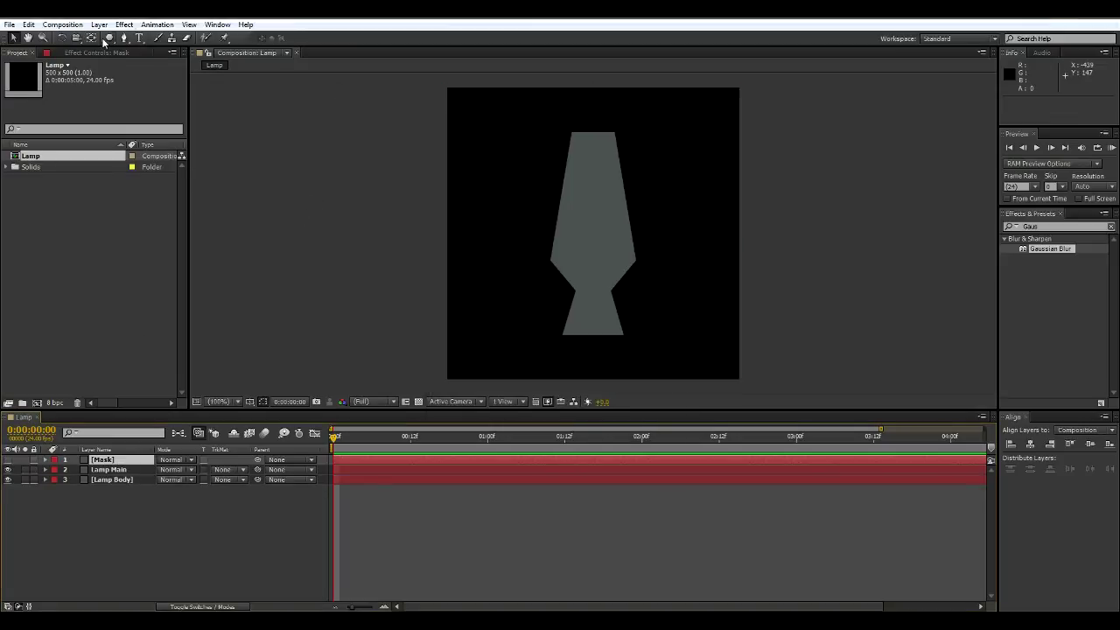
left_click_drag(103, 42, 140, 39)
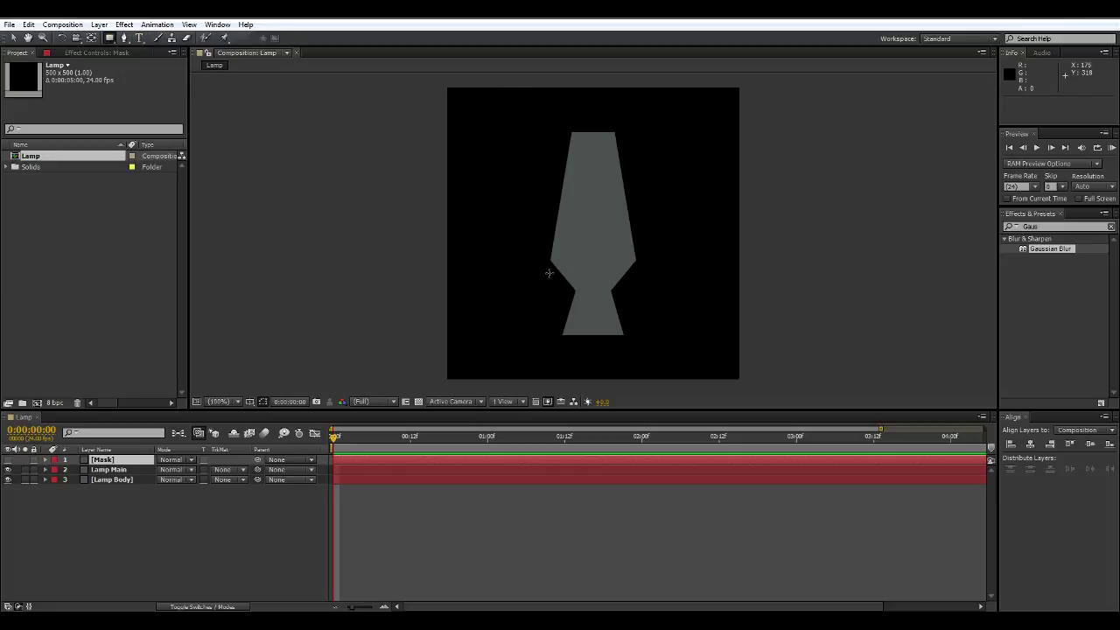
left_click_drag(545, 272, 641, 162)
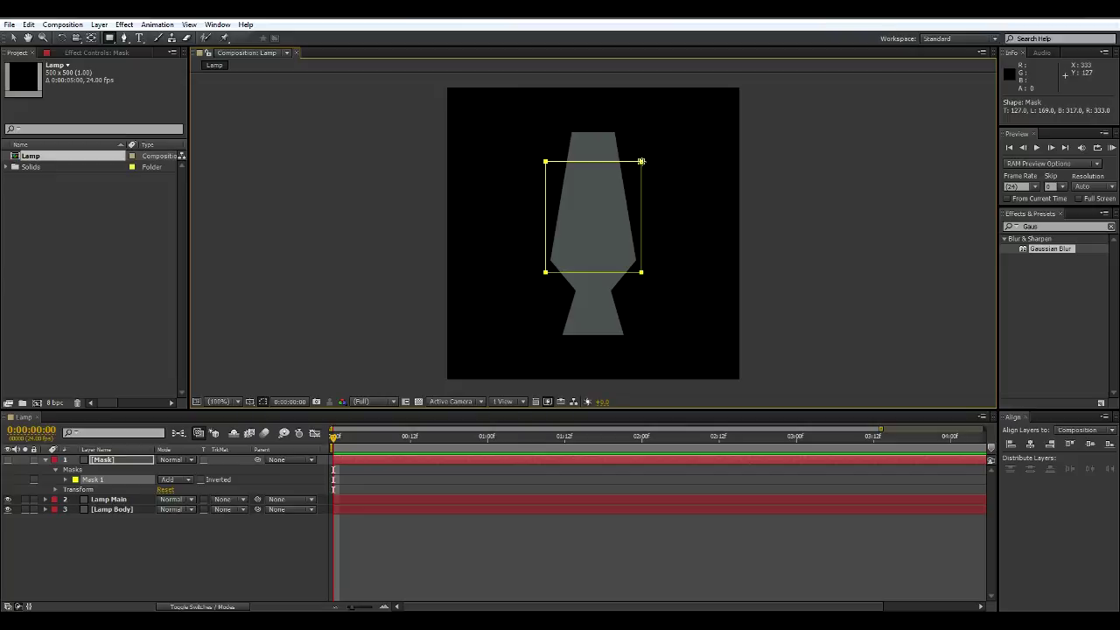
Make the Mask layer visible again and set the track matte of Lamp Main to Alpha Matte
left_click(114, 461)
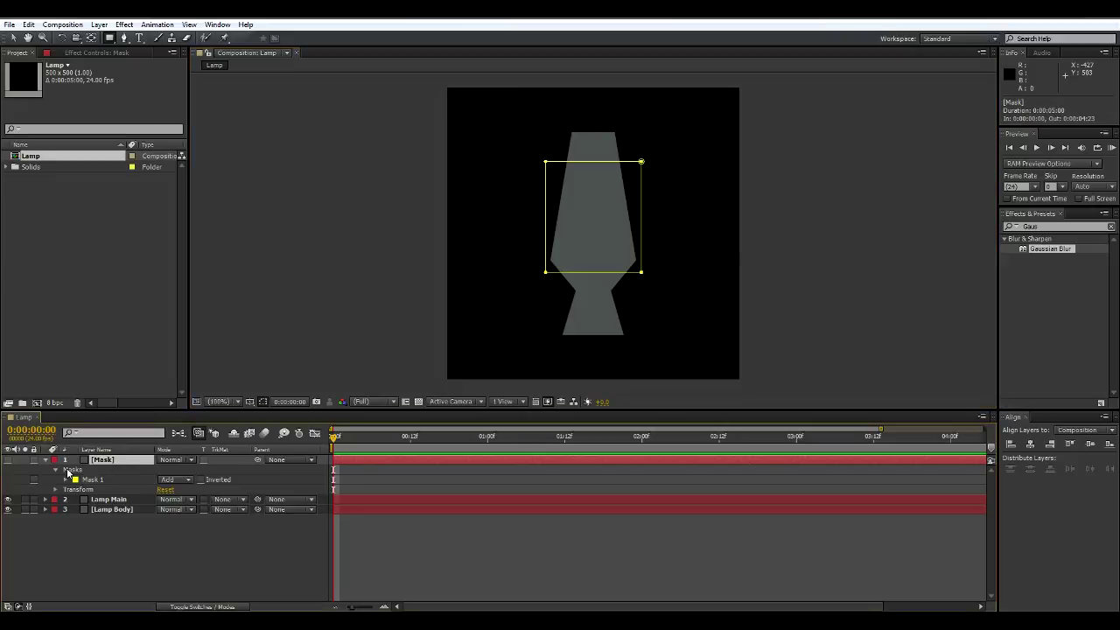
left_click(45, 460)
left_click(8, 459)
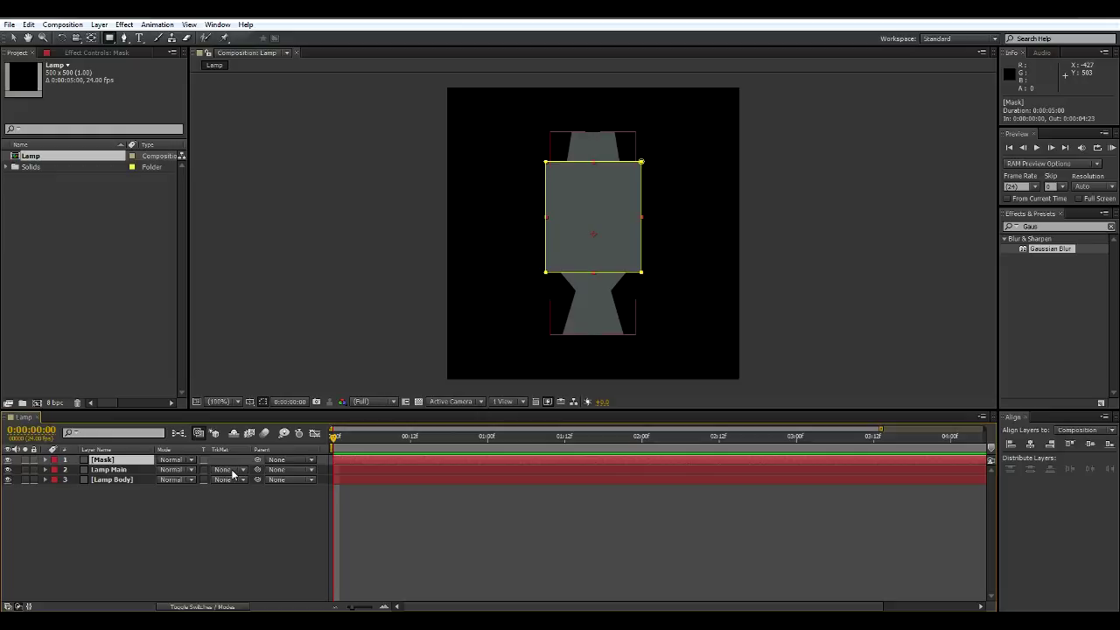
left_click(114, 470)
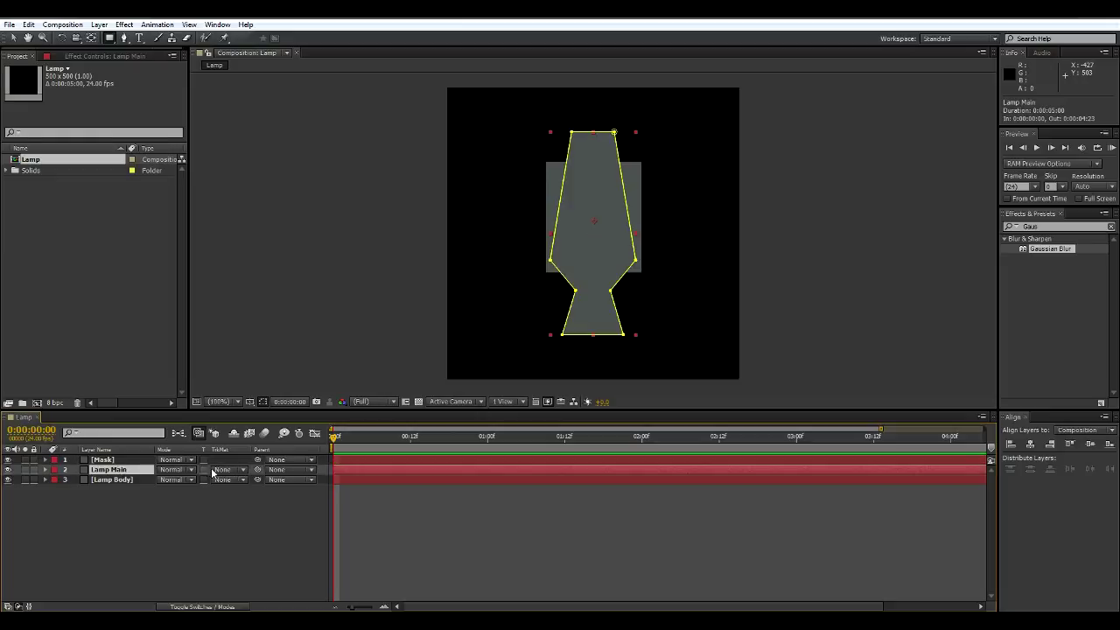
left_click(228, 470)
left_click(249, 500)
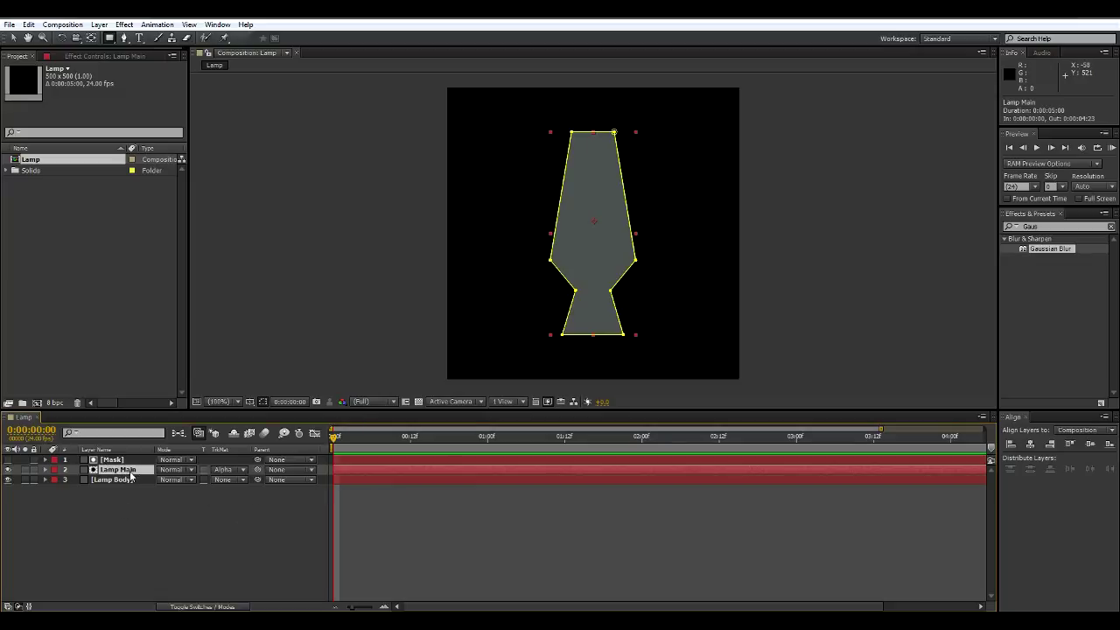
Change the solid color of Lamp Main to a bright blue, creating a new solid for that layer only
left_click(100, 26)
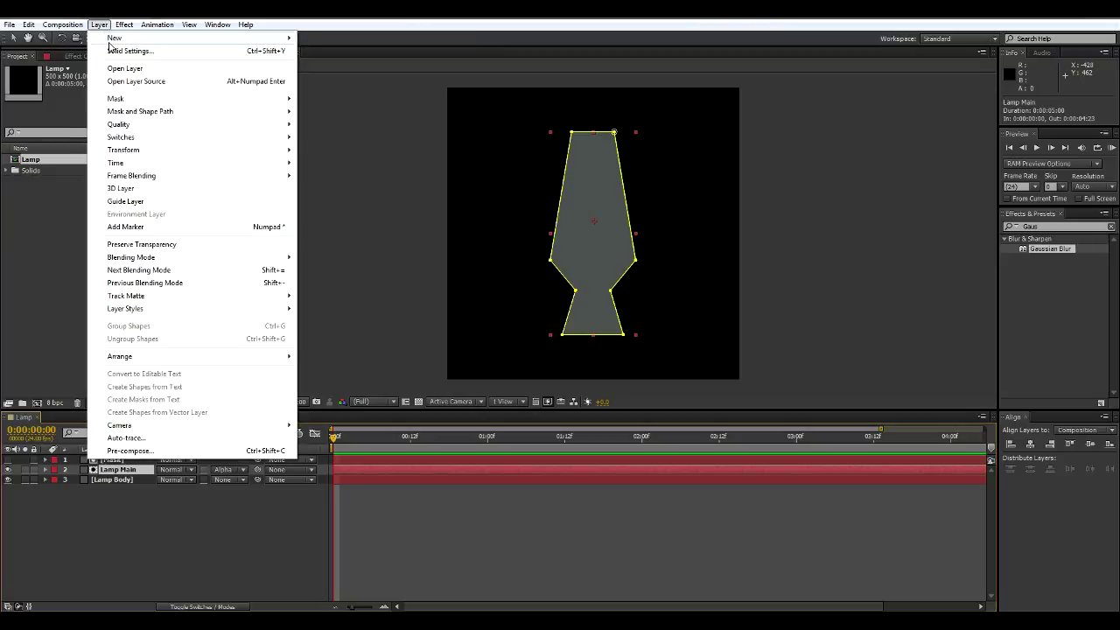
left_click(114, 51)
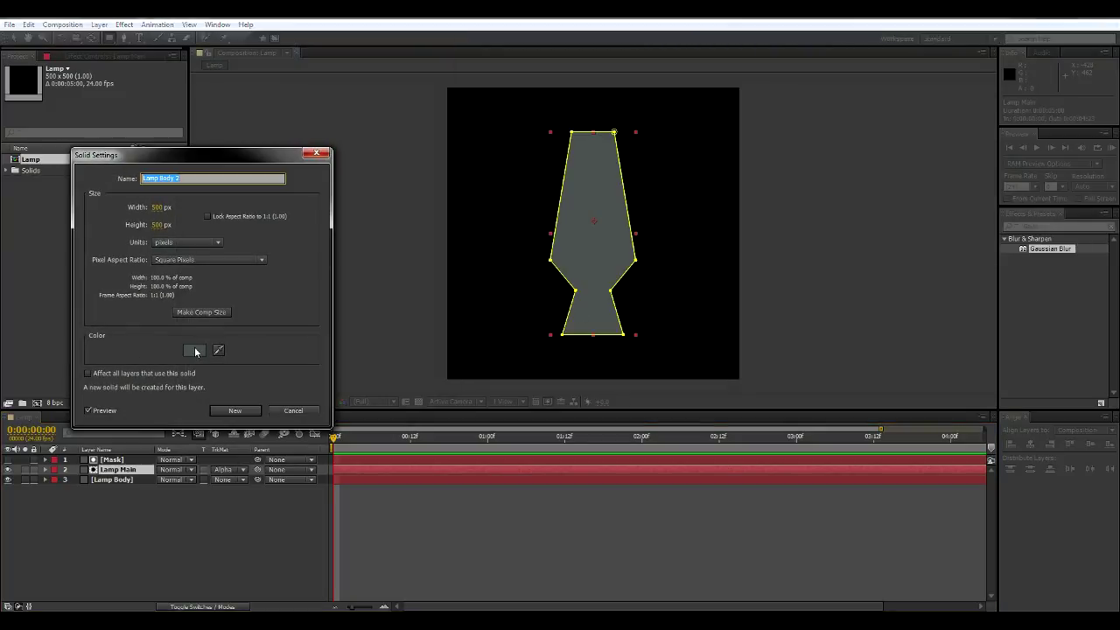
left_click(196, 351)
left_click(790, 322)
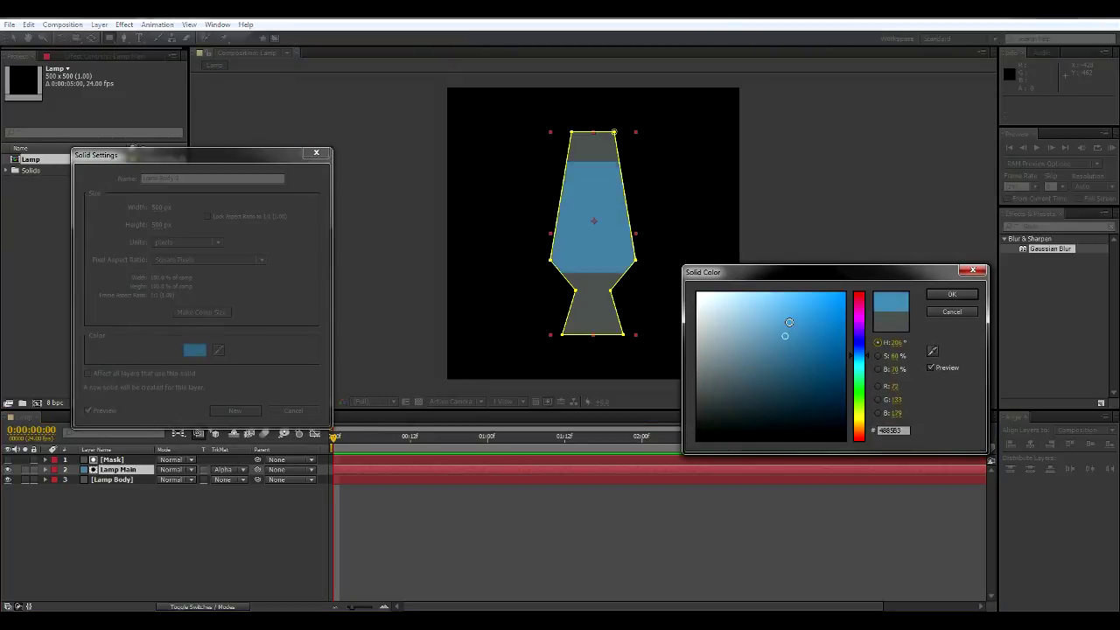
left_click_drag(789, 322, 804, 312)
left_click(942, 295)
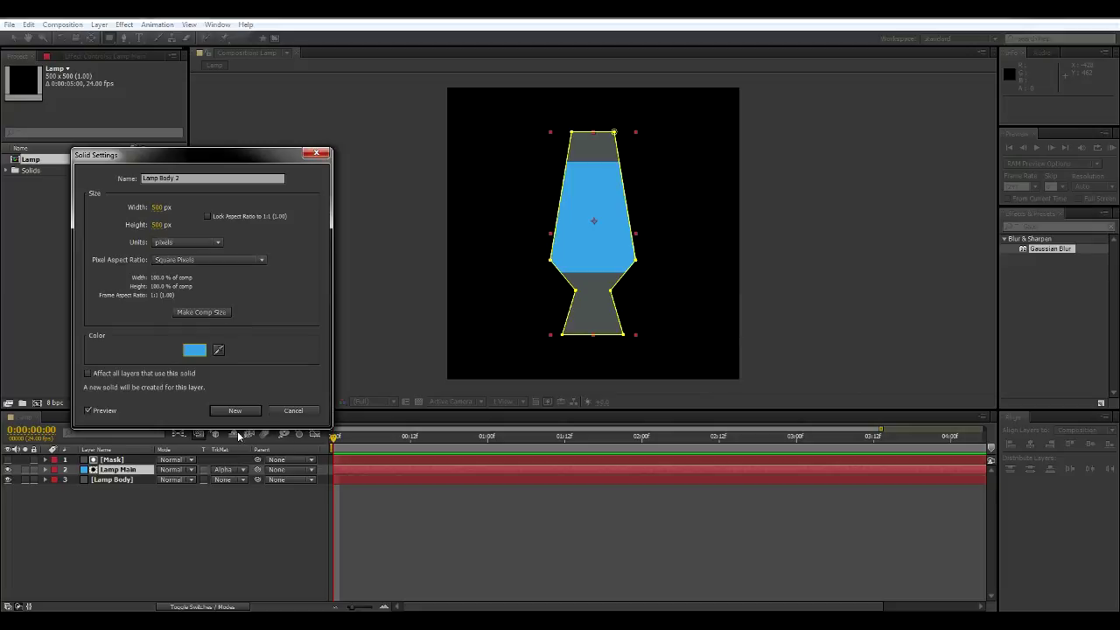
left_click(235, 411)
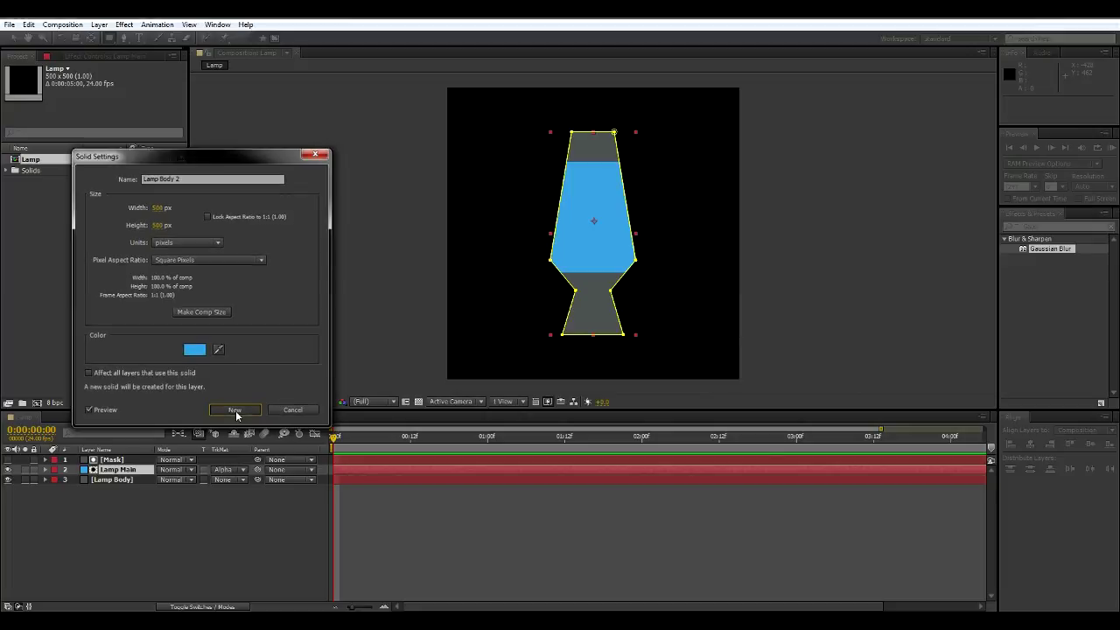
left_click(203, 518)
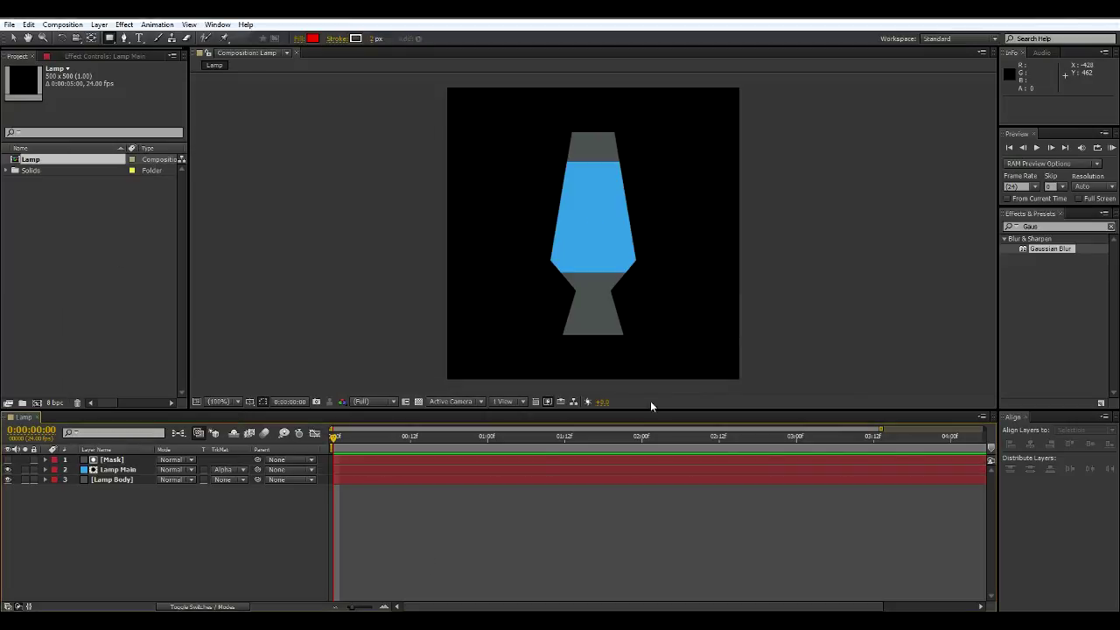
left_click_drag(385, 435, 820, 478)
key("Home")
Create a new composition named Lava, 500 px wide and 675 px high
left_click(63, 24)
left_click(84, 38)
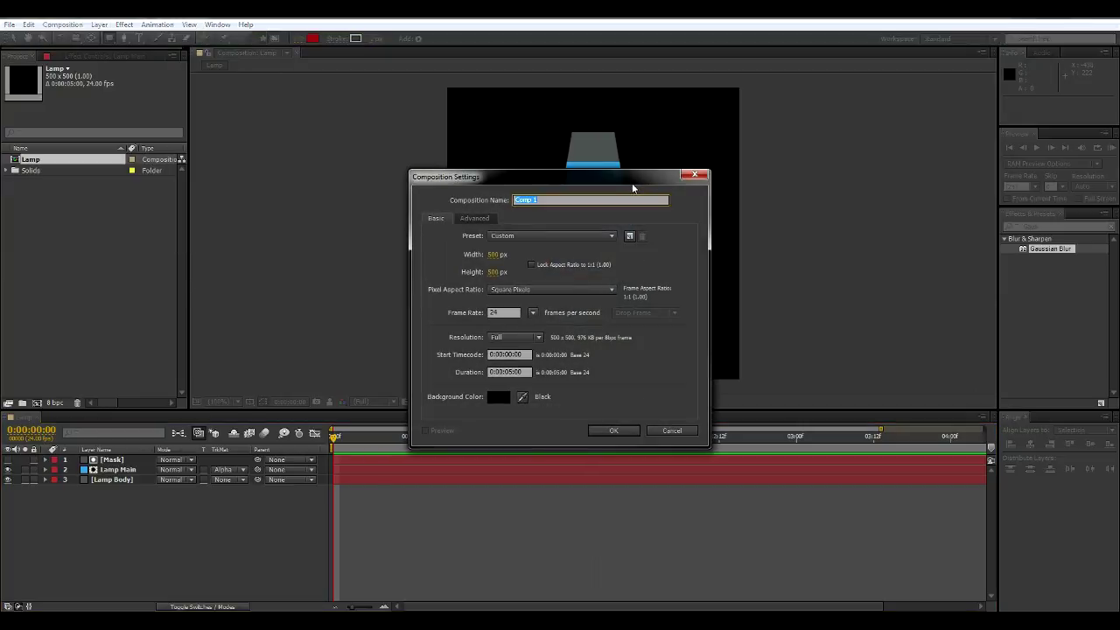
type("Lava")
left_click(499, 270)
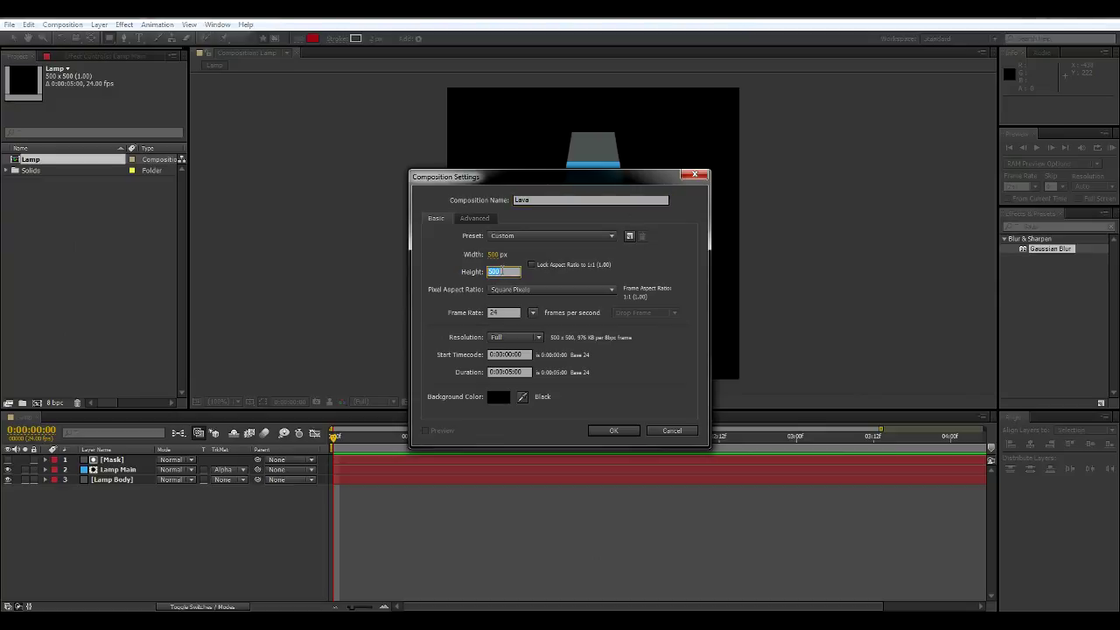
type("675")
left_click(614, 431)
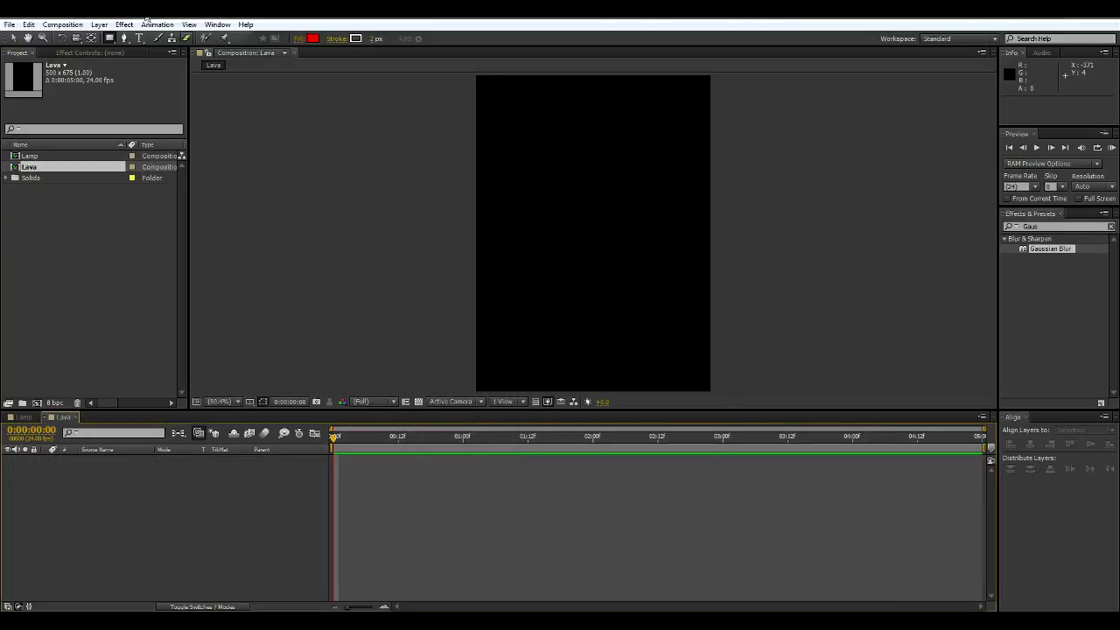
Create a white 500 × 675 px solid named Outer Blobs in the Lava composition
left_click(98, 23)
mouse_move(118, 38)
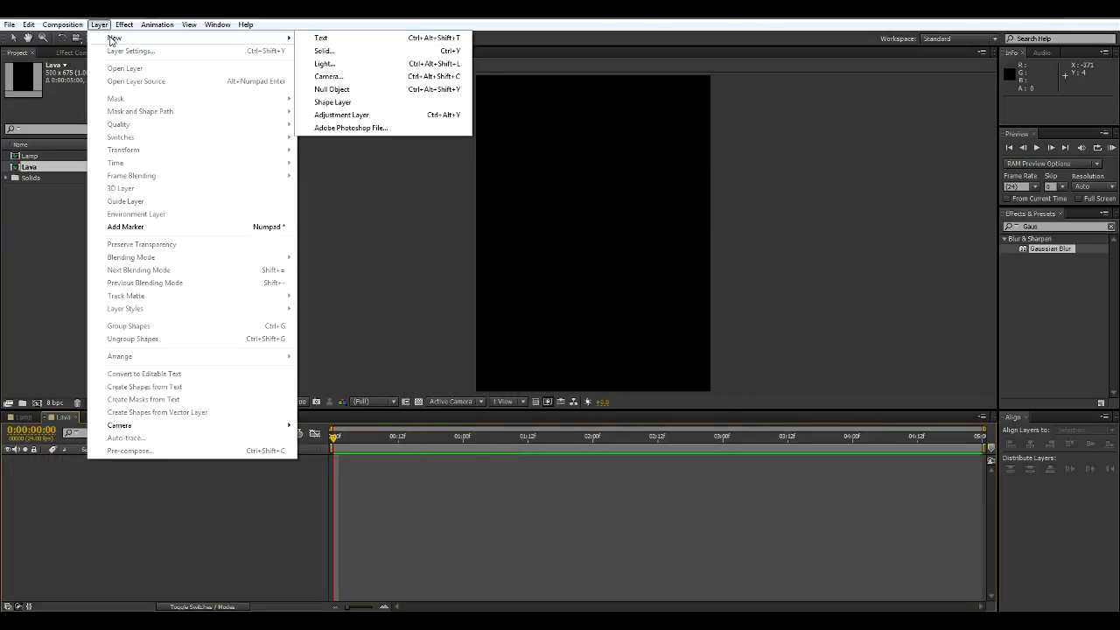
left_click(384, 52)
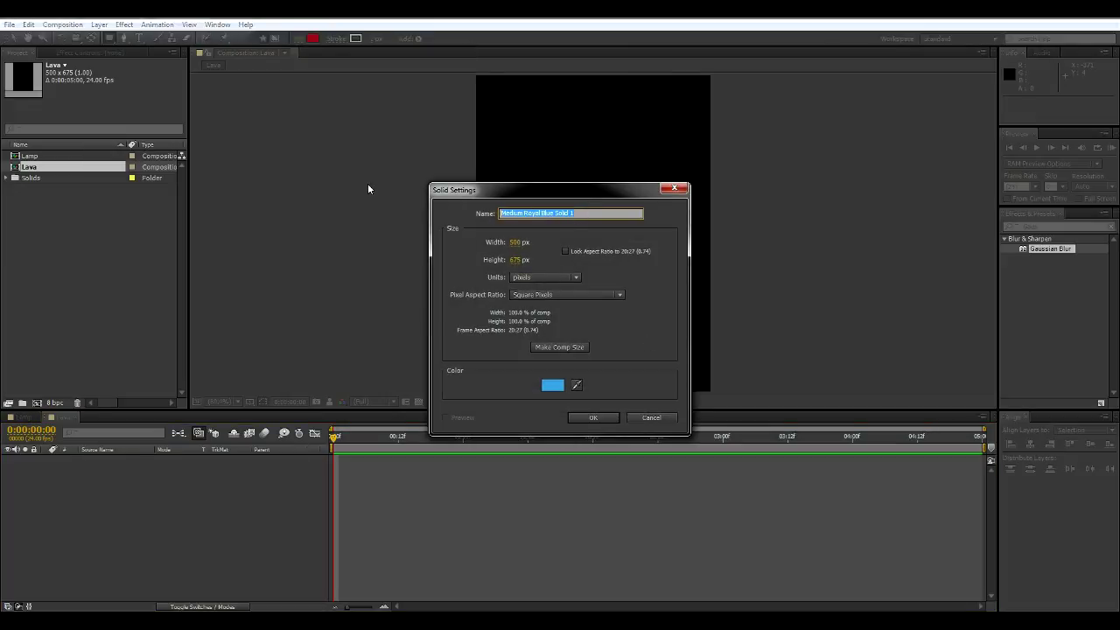
type("Main")
left_click(557, 384)
left_click_drag(725, 332, 524, 188)
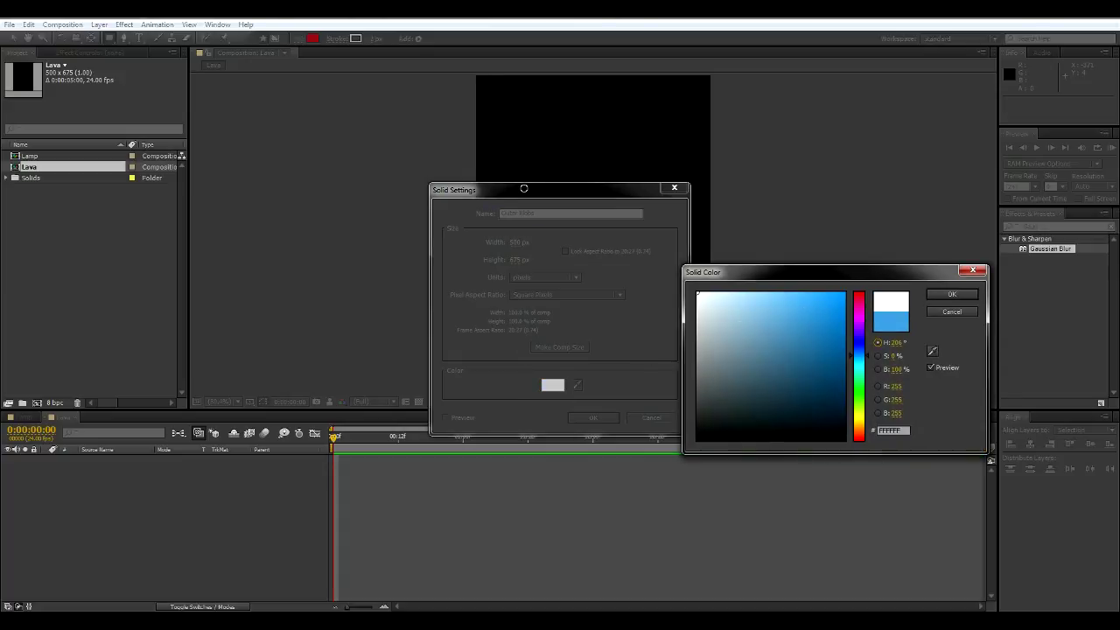
left_click(956, 294)
left_click(590, 417)
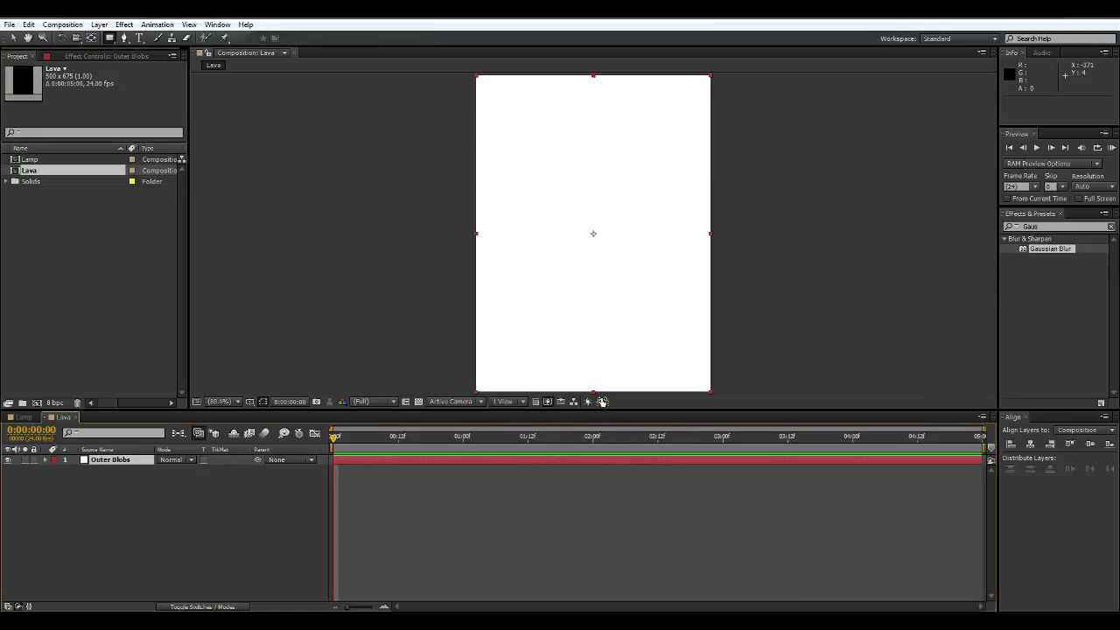
Draw elliptical masks on Outer Blobs, centred on its upper and lower edges, about 480 × 177 px and 477 × 167 px
left_click(109, 38)
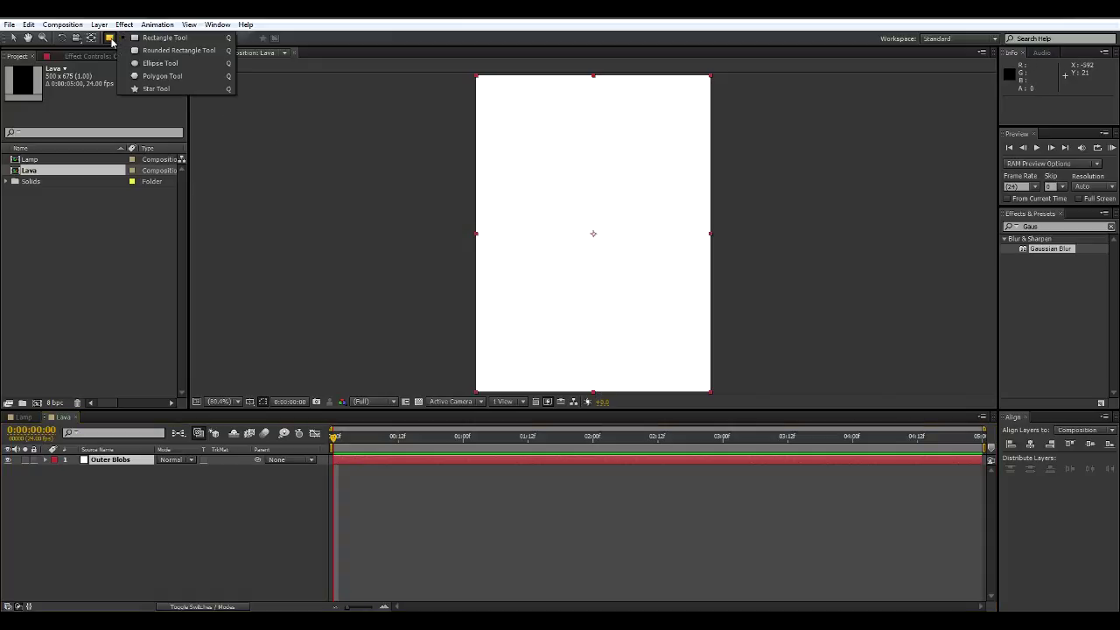
left_click(159, 63)
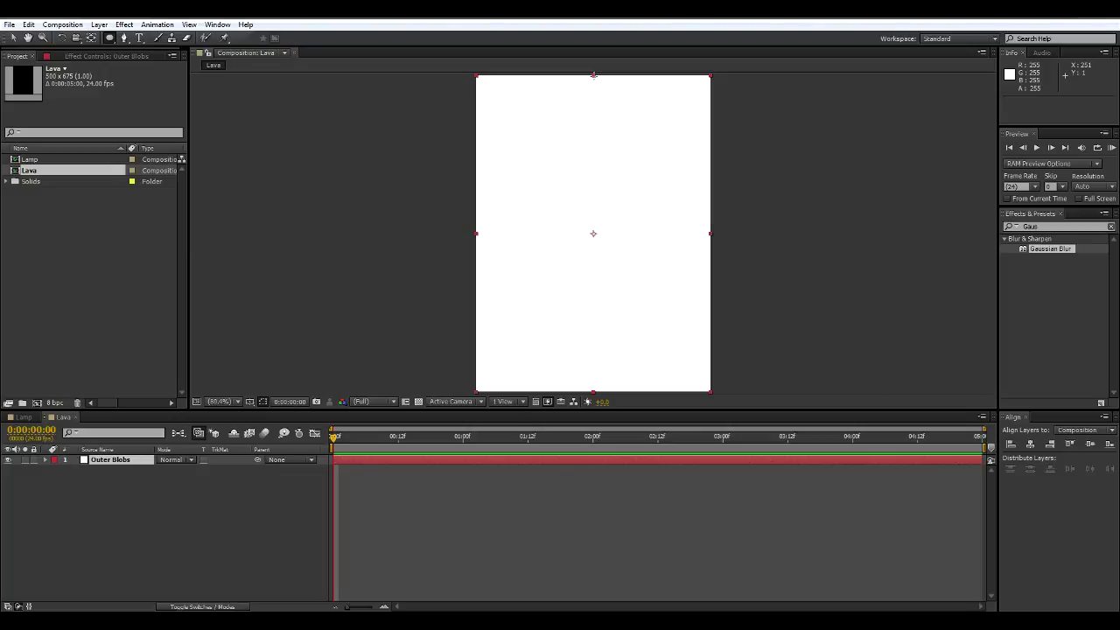
mouse_move(593, 75)
left_mouse_down()
mouse_move(659, 110)
mouse_move(707, 117)
left_mouse_up()
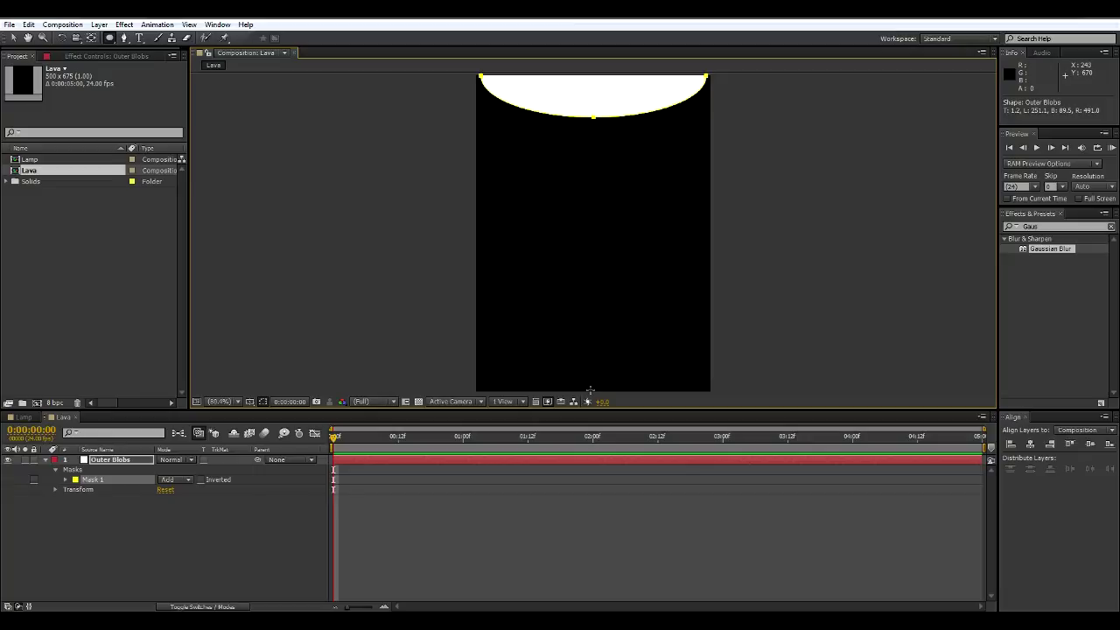
left_click_drag(591, 390, 699, 349)
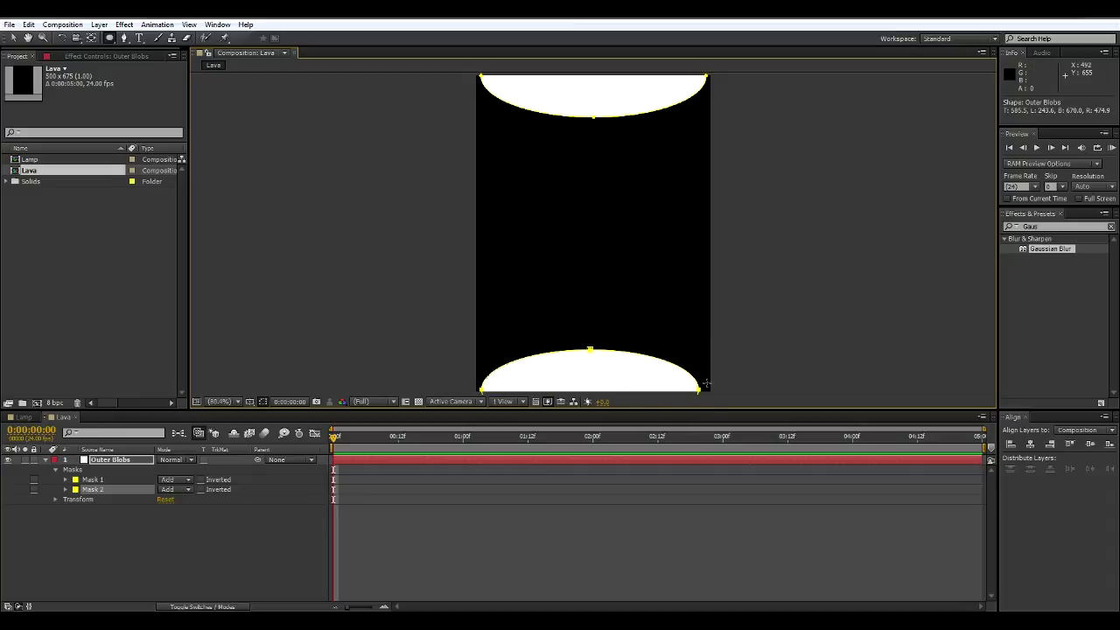
key("ctrl+z")
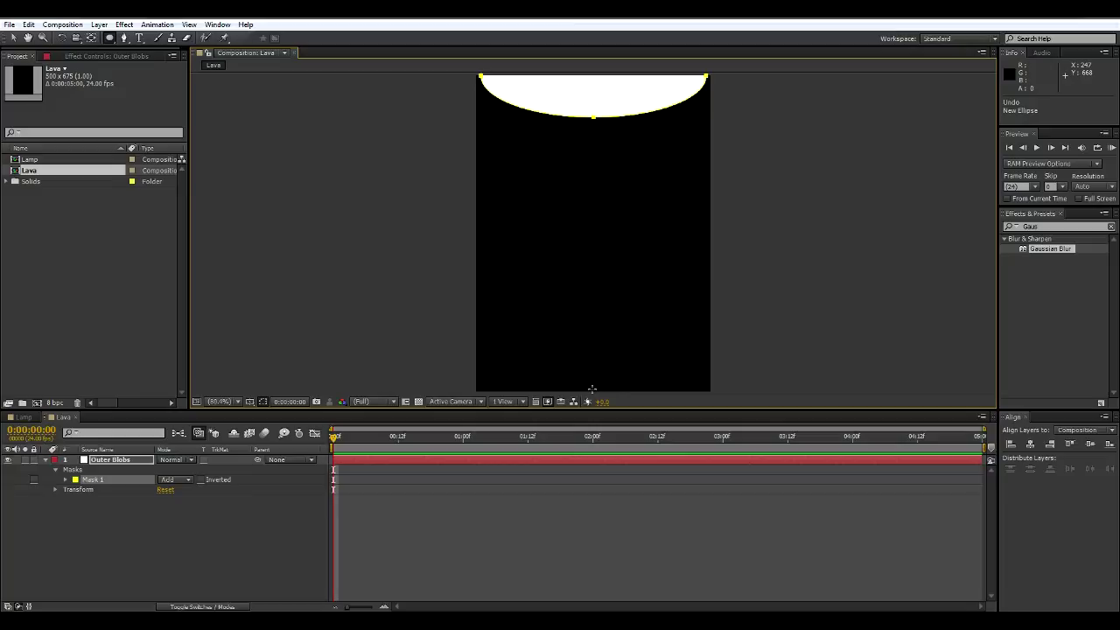
left_click_drag(593, 389, 703, 351)
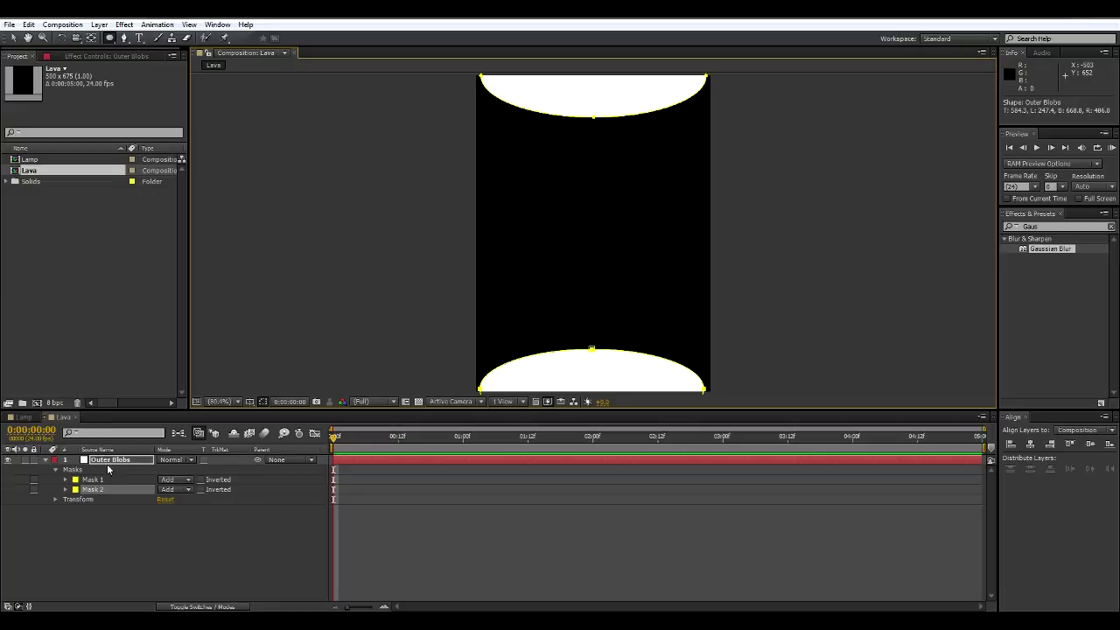
left_click(109, 461)
left_click(46, 460)
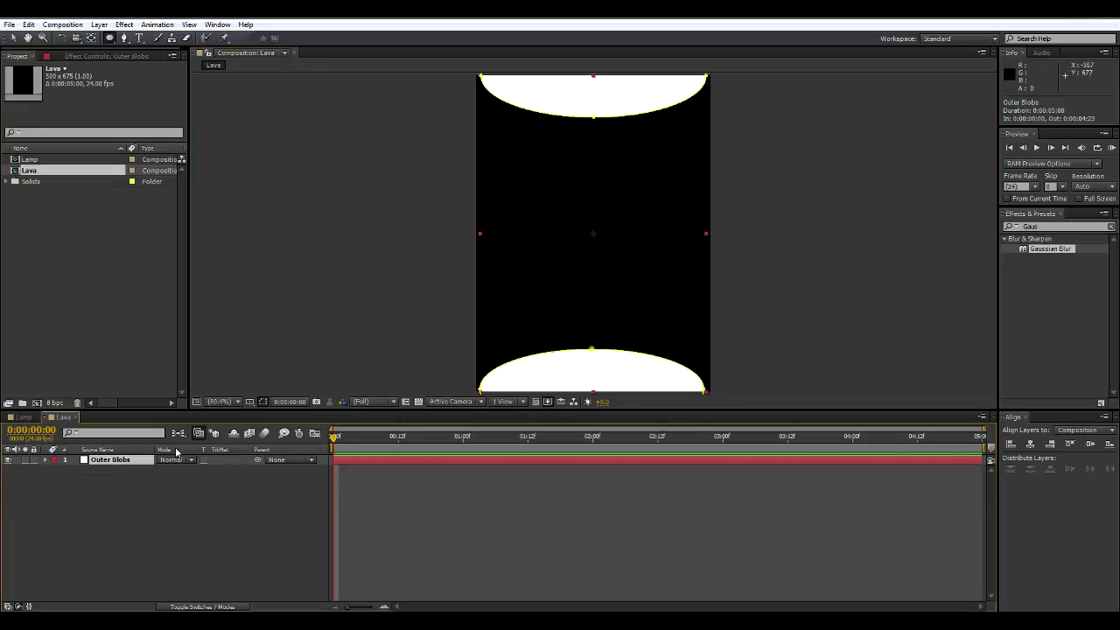
Create a second white 500 × 675 px solid named Big Blobs above Outer Blobs
left_click(119, 27)
mouse_move(106, 27)
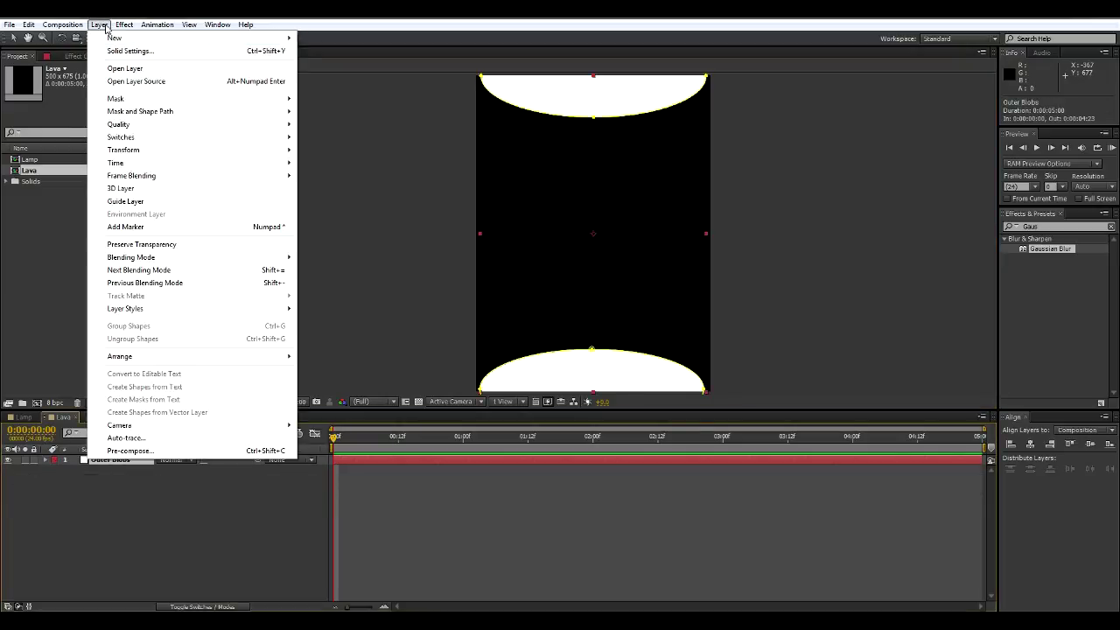
mouse_move(179, 38)
left_click(338, 50)
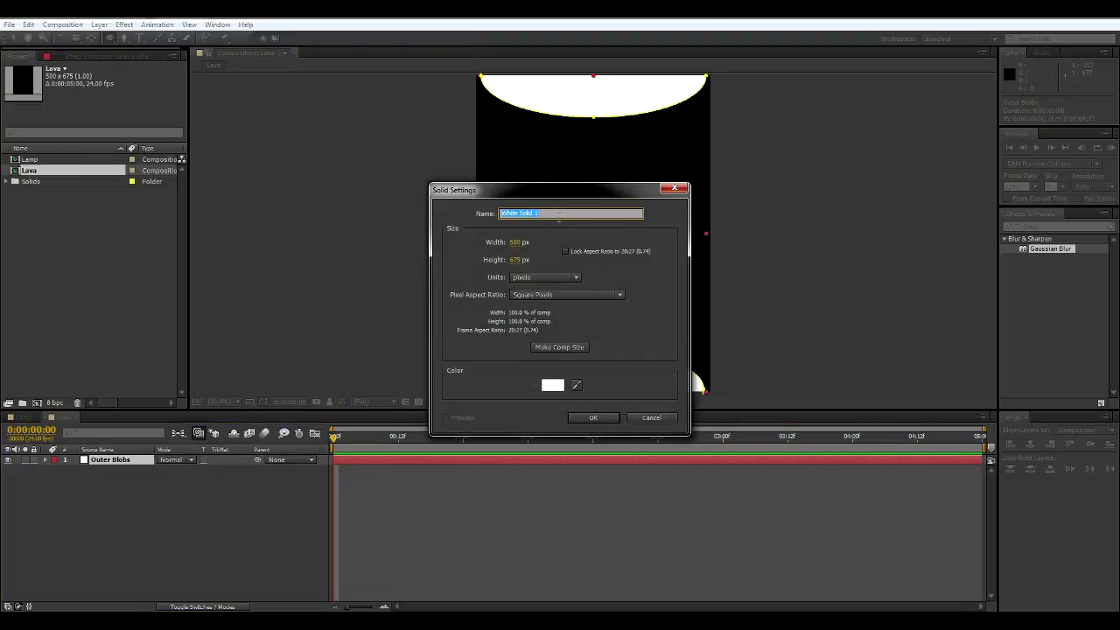
type("Big Blobs")
left_click(580, 416)
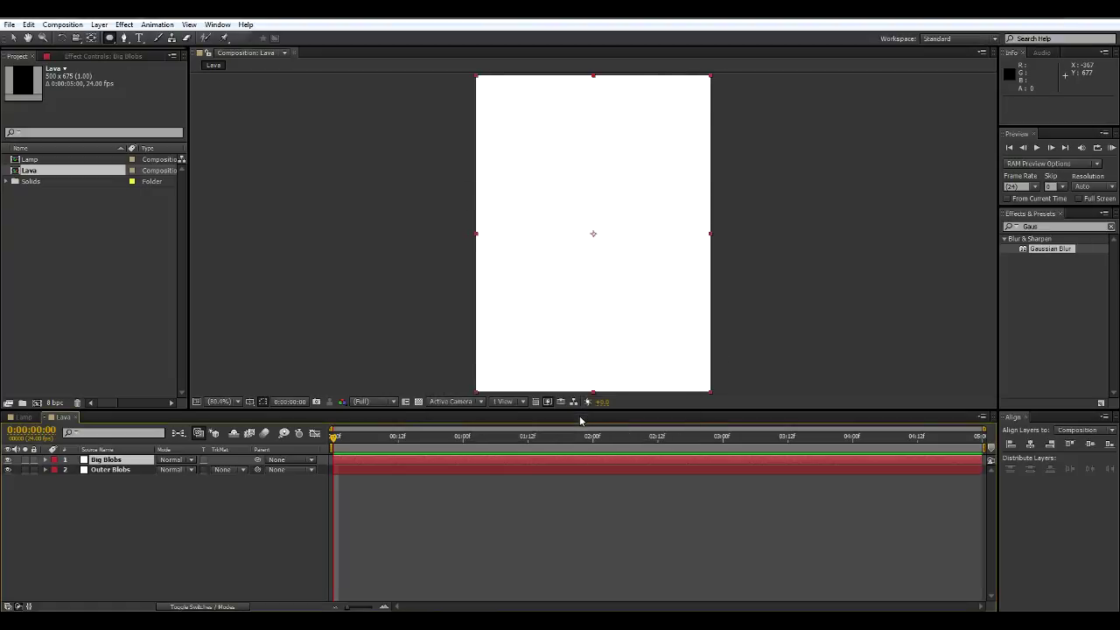
Apply the CC Bubbles effect to Big Blobs and set its Shading Type to None
left_click(1051, 225)
type("CC")
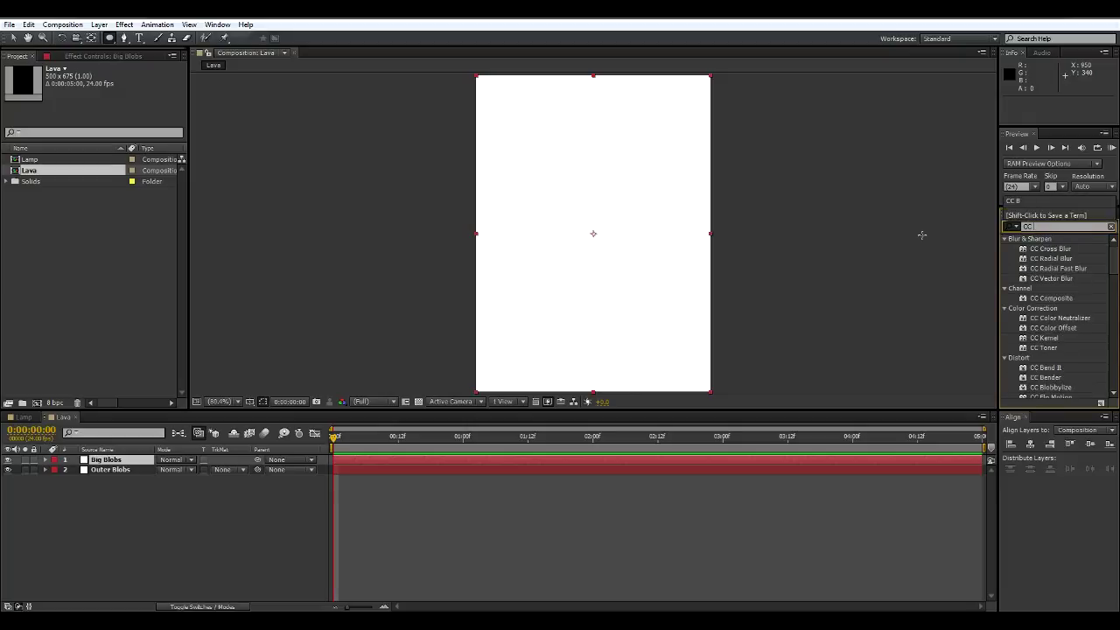
type(" Blub")
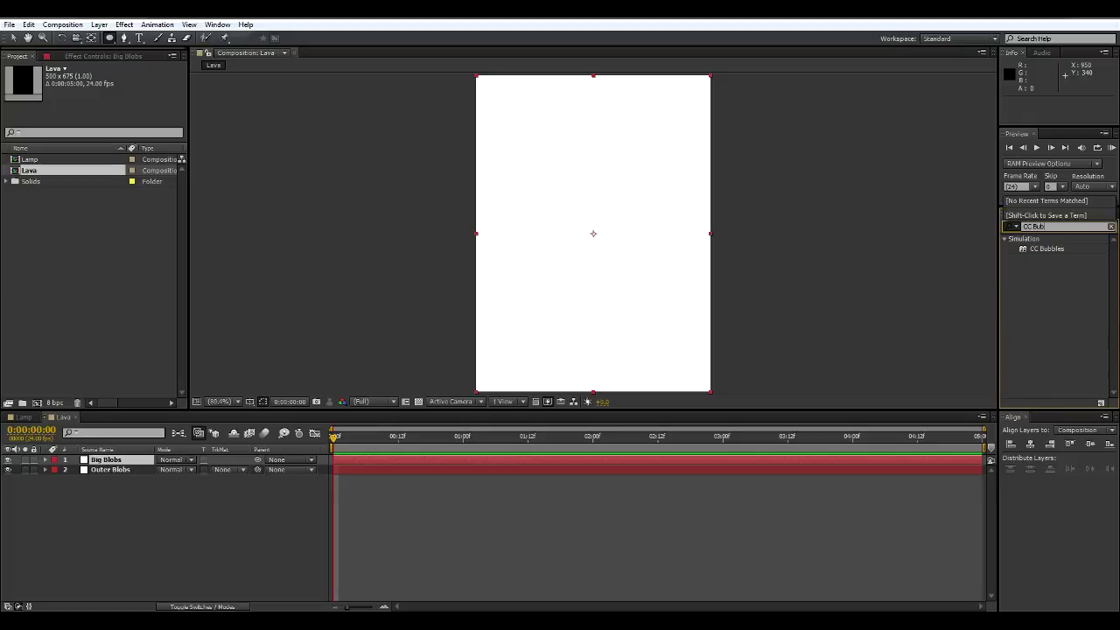
left_click_drag(1050, 249, 592, 232)
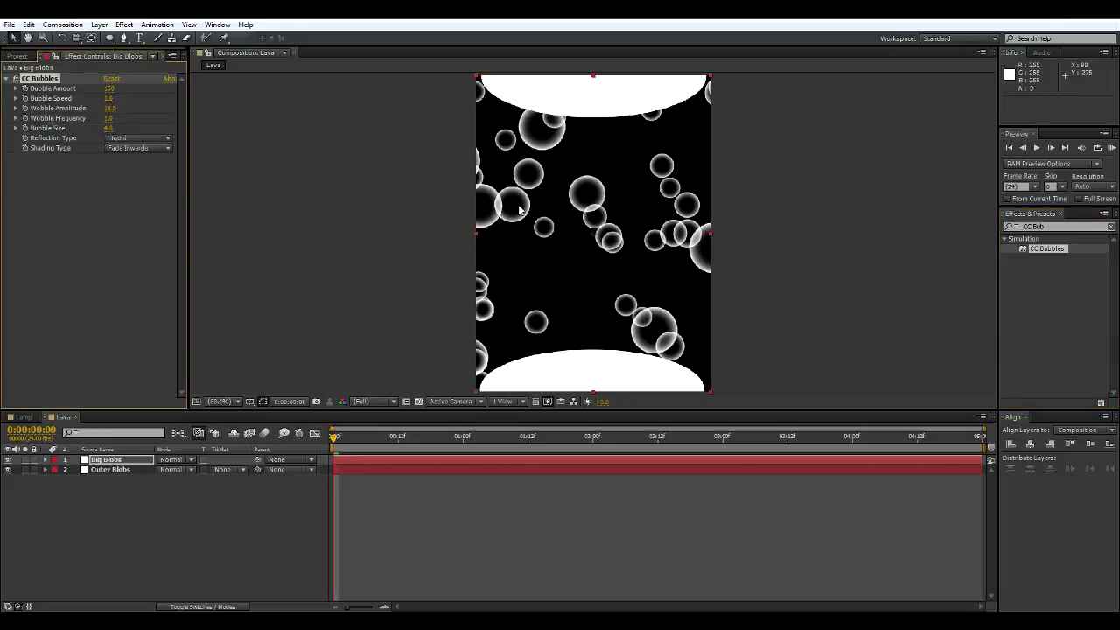
left_click(129, 150)
left_click(132, 161)
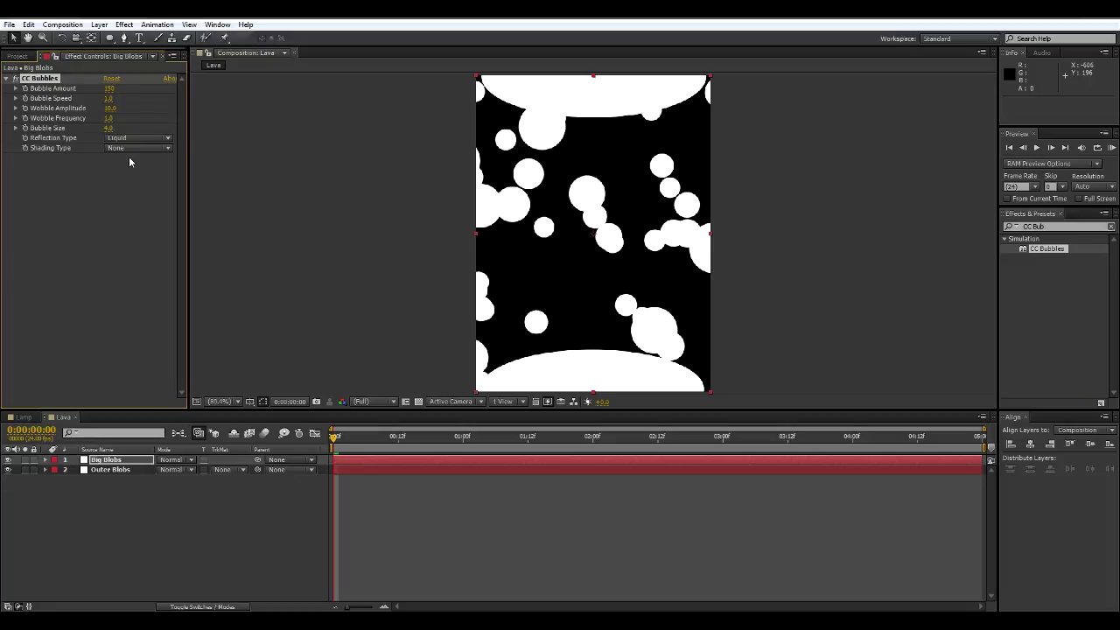
Set Big Blobs' Bubble Amount to 20, Bubble Speed to 0.5, Wobble Amplitude to 25, Wobble Frequency to 0.1 and Bubble Size to 15
left_click(109, 88)
type("20")
key("Tab")
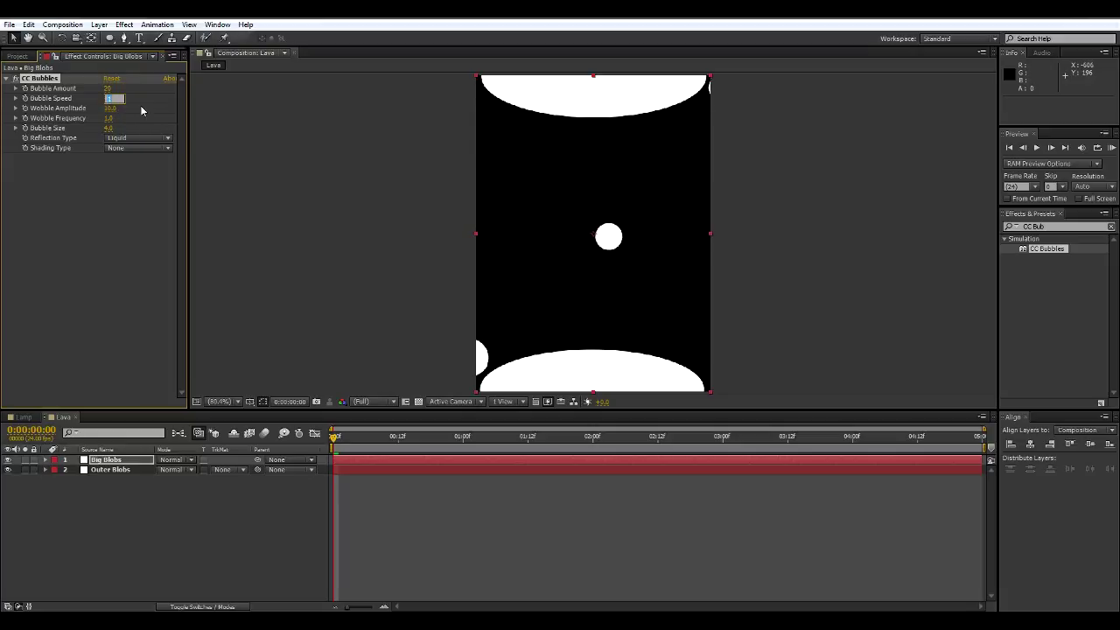
type(".5")
key("Tab")
type("25")
key("Tab")
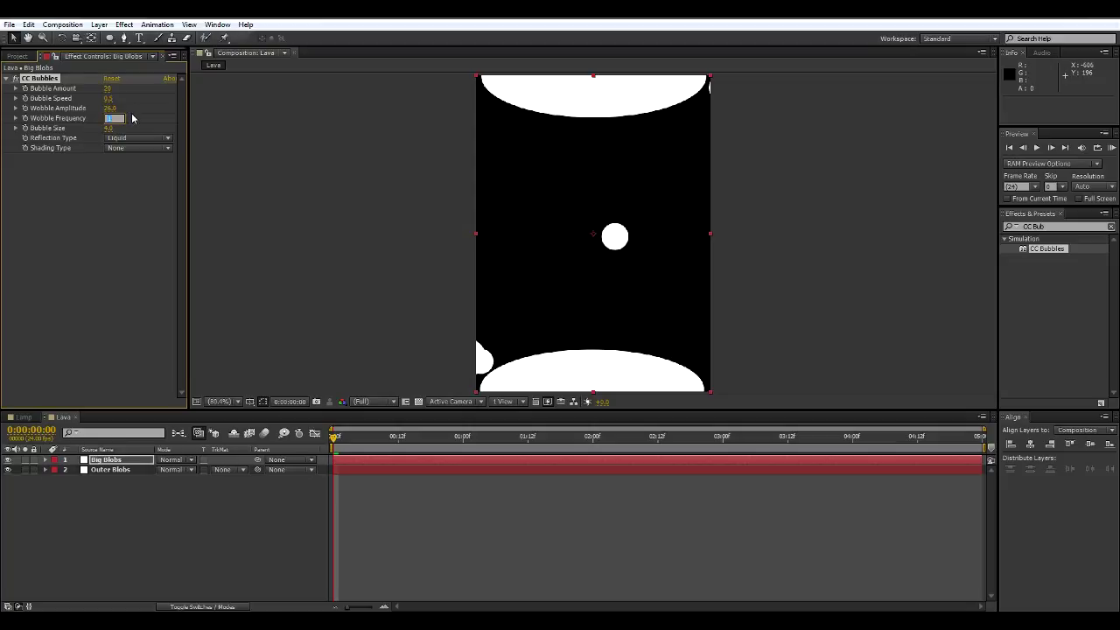
key("Return")
left_click(108, 128)
type("15")
key("Return")
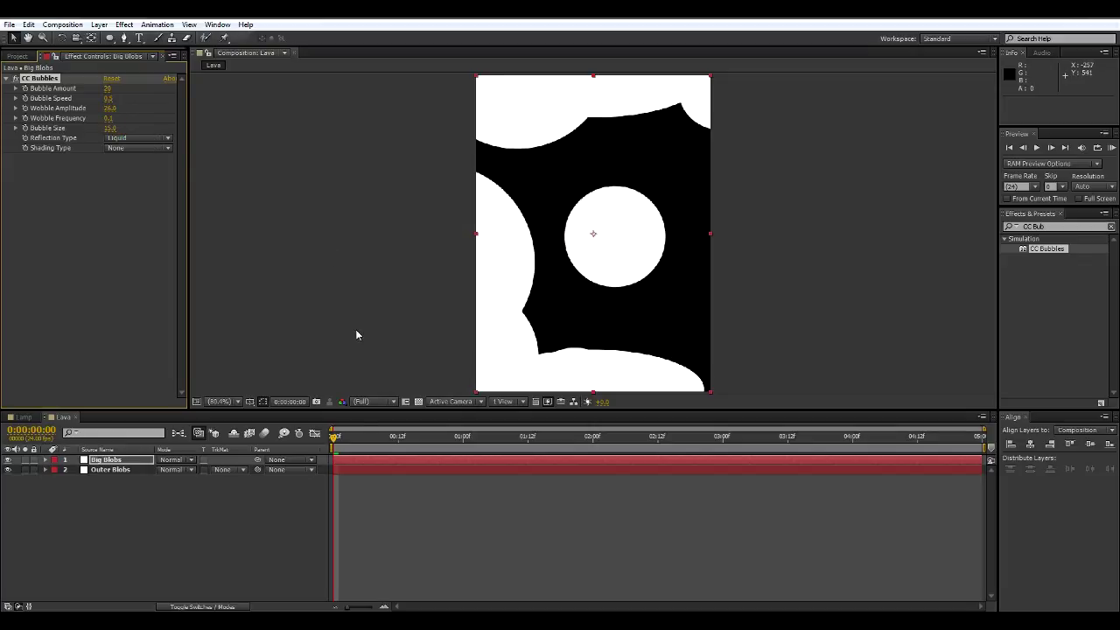
Scrub through the bubble animation and reduce Big Blobs' Bubble Amount to 12
left_click_drag(347, 445, 912, 442)
left_click_drag(831, 482, 217, 394)
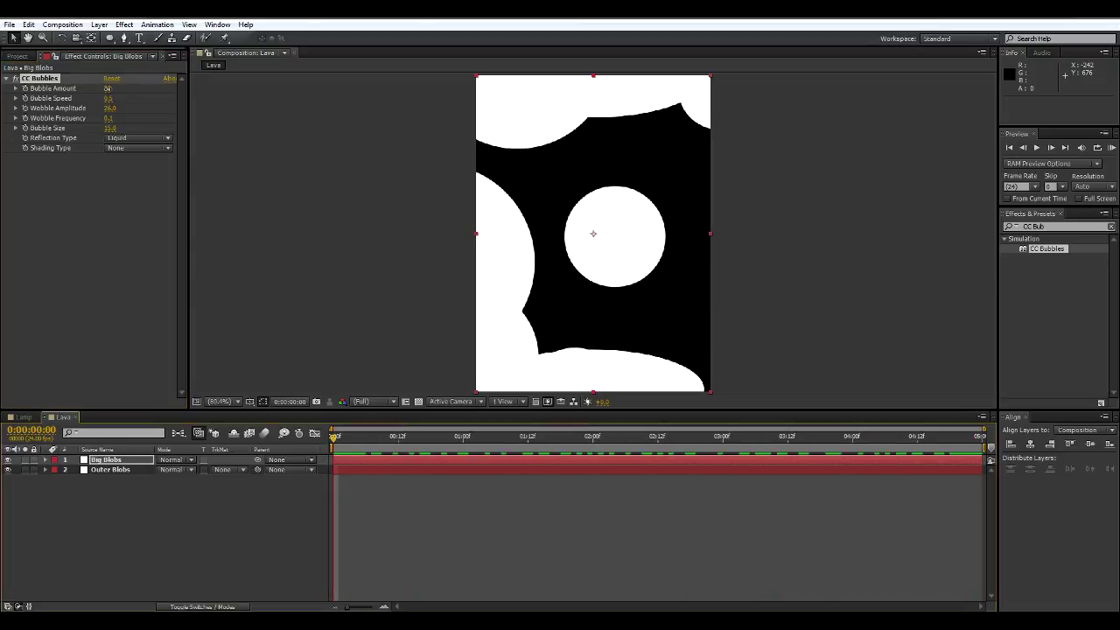
left_click(109, 88)
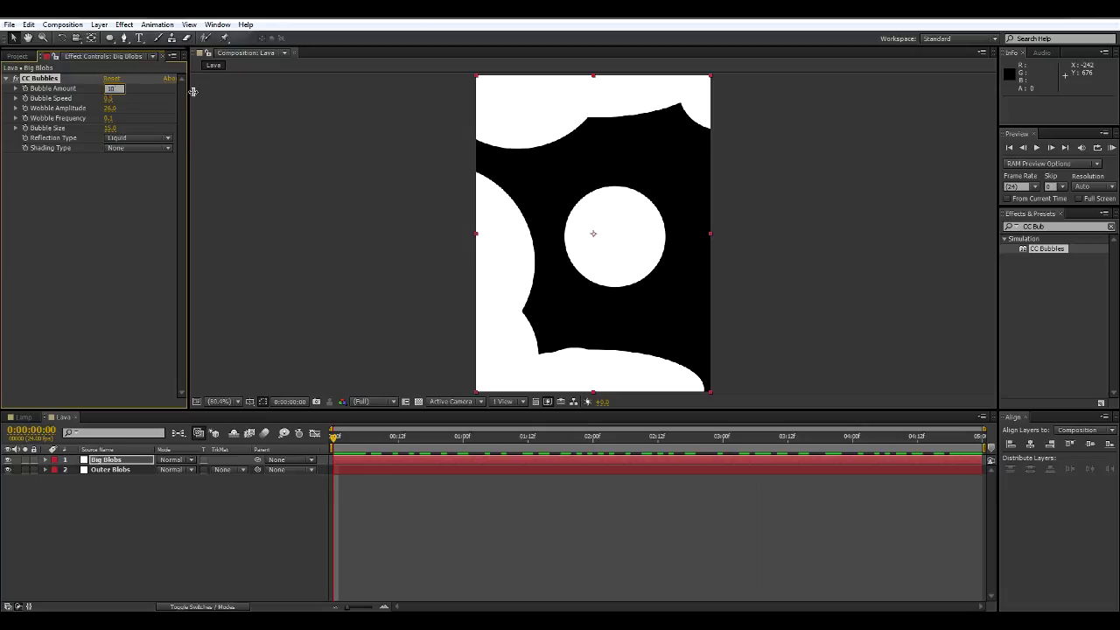
key("Return")
left_click_drag(338, 437, 248, 433)
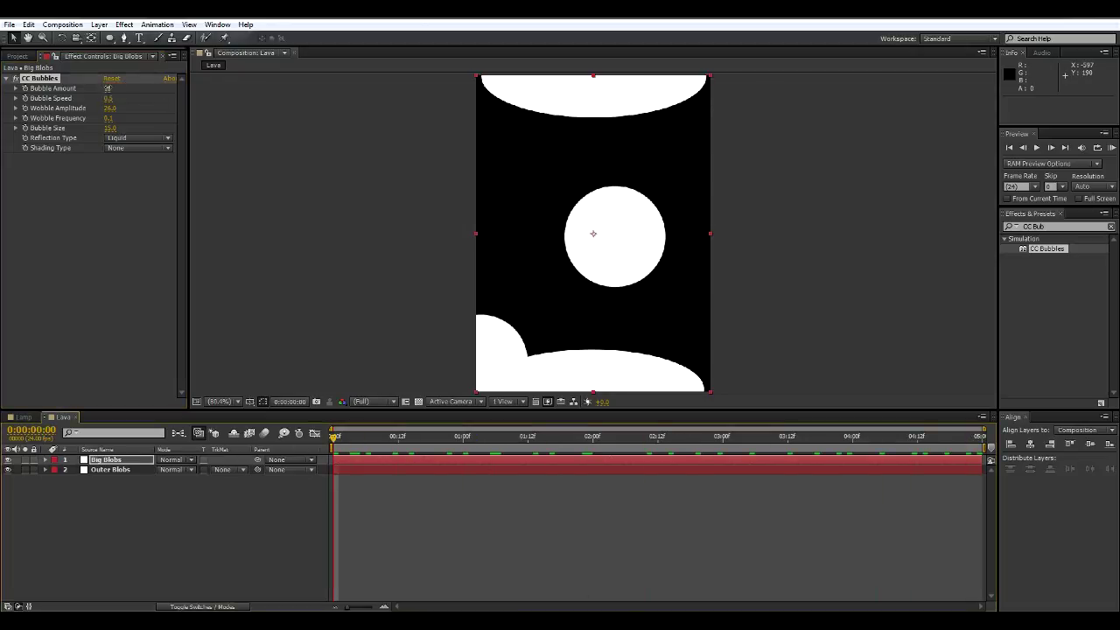
left_click_drag(108, 88, 112, 88)
left_click_drag(359, 440, 294, 431)
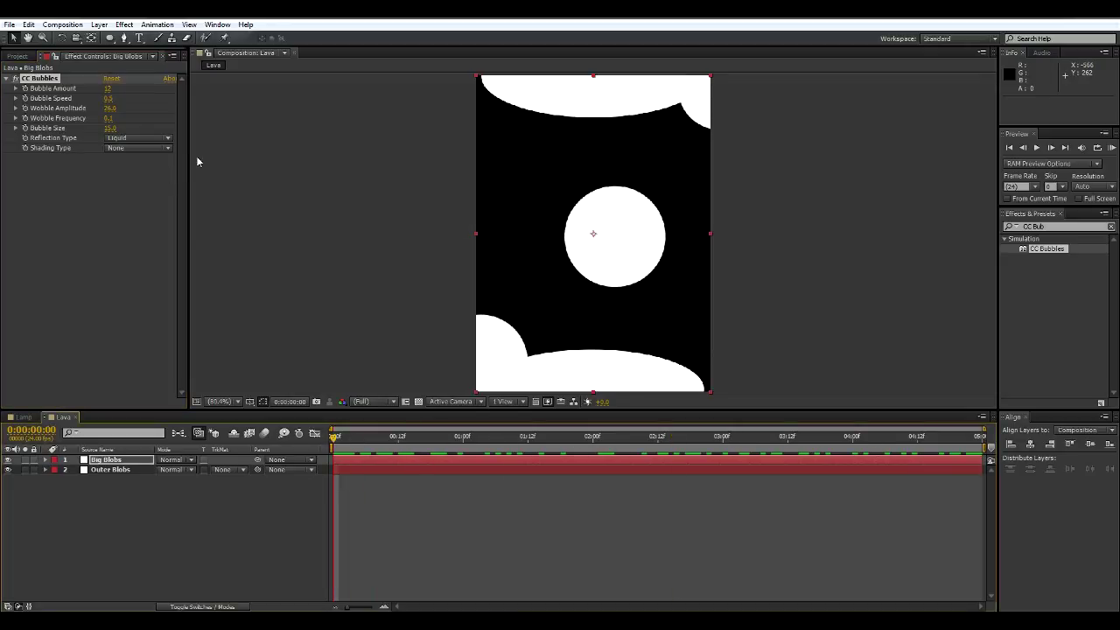
left_click_drag(799, 460, 316, 468)
left_click_drag(496, 459, 1075, 475)
key("space")
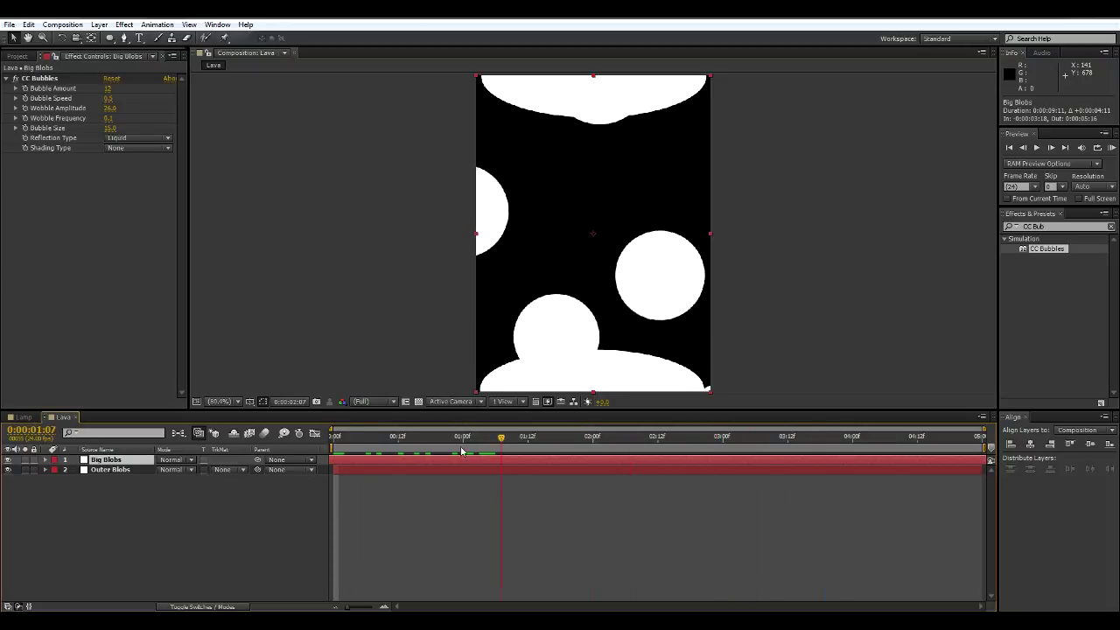
key("ctrl+z")
left_click_drag(382, 443, 161, 438)
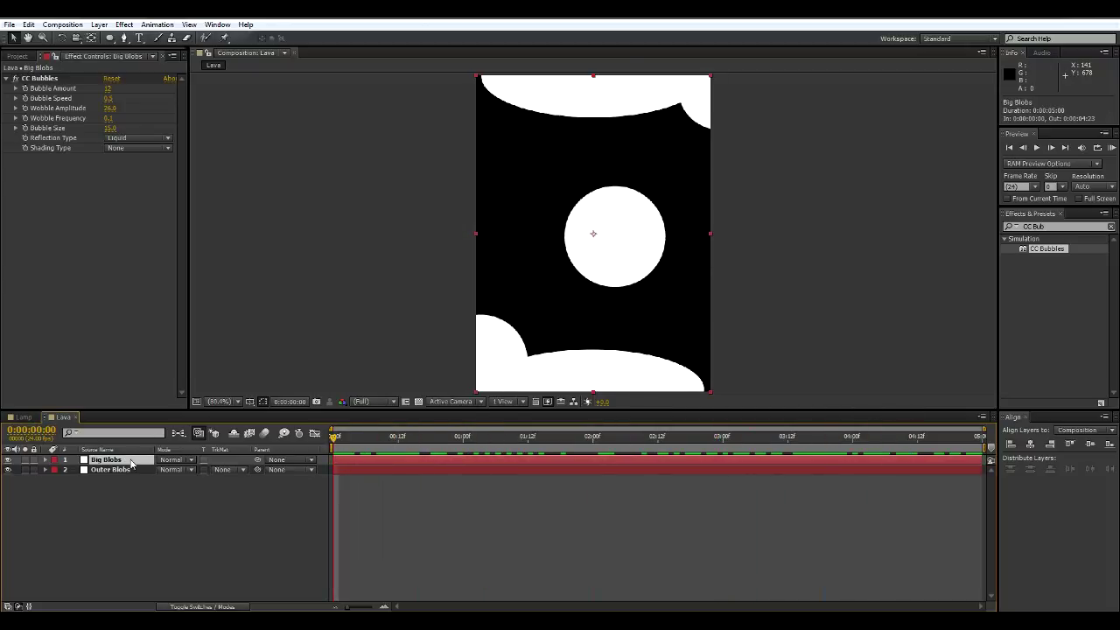
Duplicate the Big Blobs layer and rename the copy Small Blobs
key("ctrl+d")
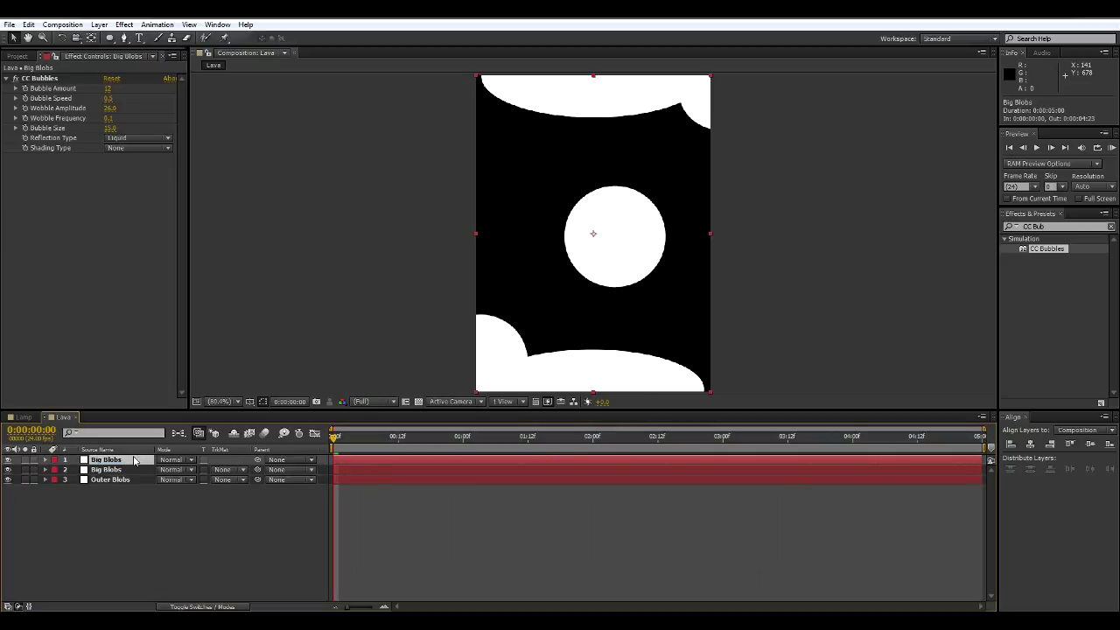
key("Return")
type("Small")
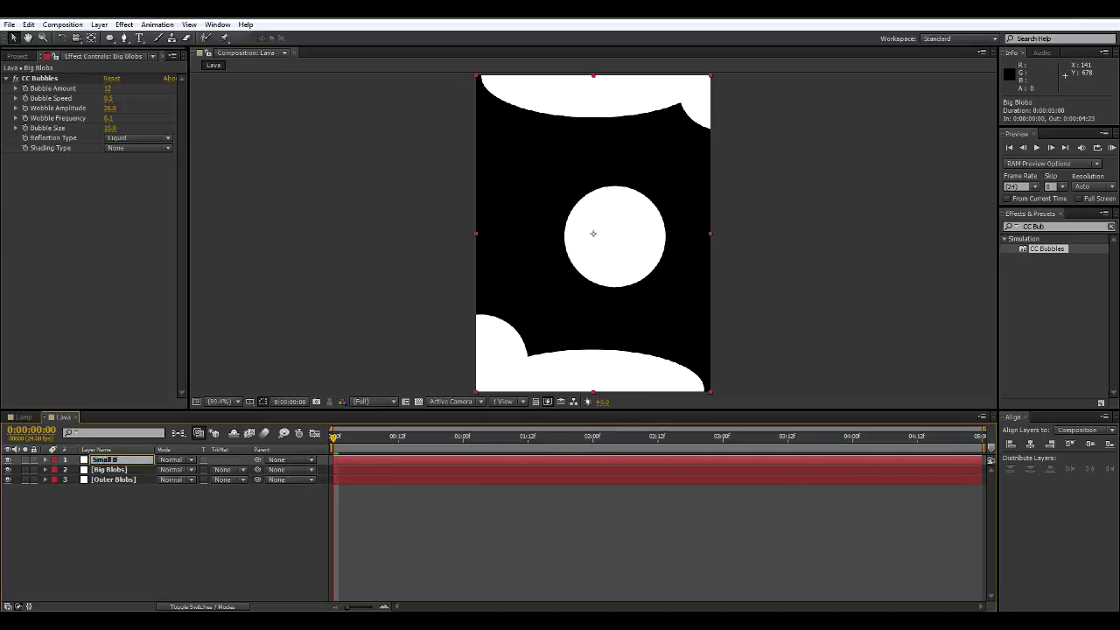
key("Return")
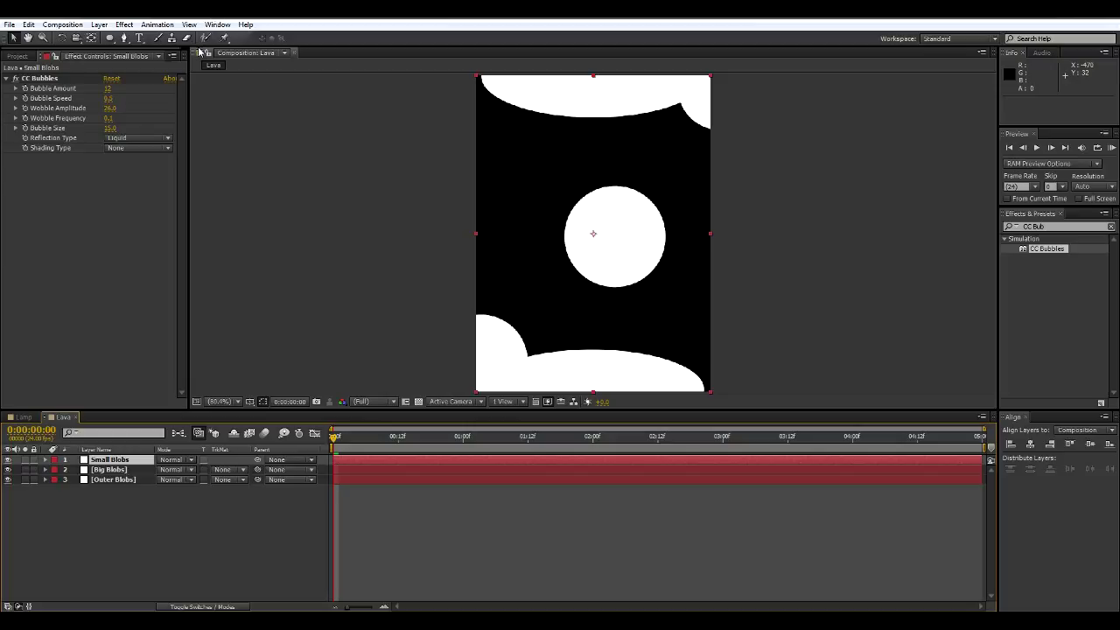
Set Small Blobs' Bubble Size to 7, Wobble Amplitude to 40 and Bubble Amount to 36
left_click(110, 129)
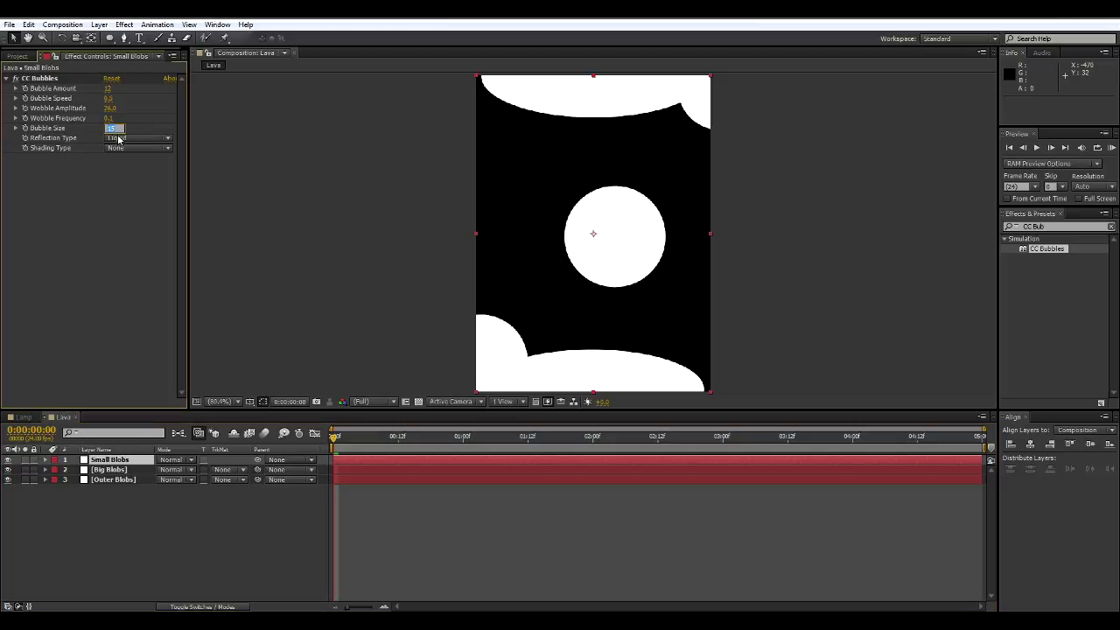
type("7")
key("Return")
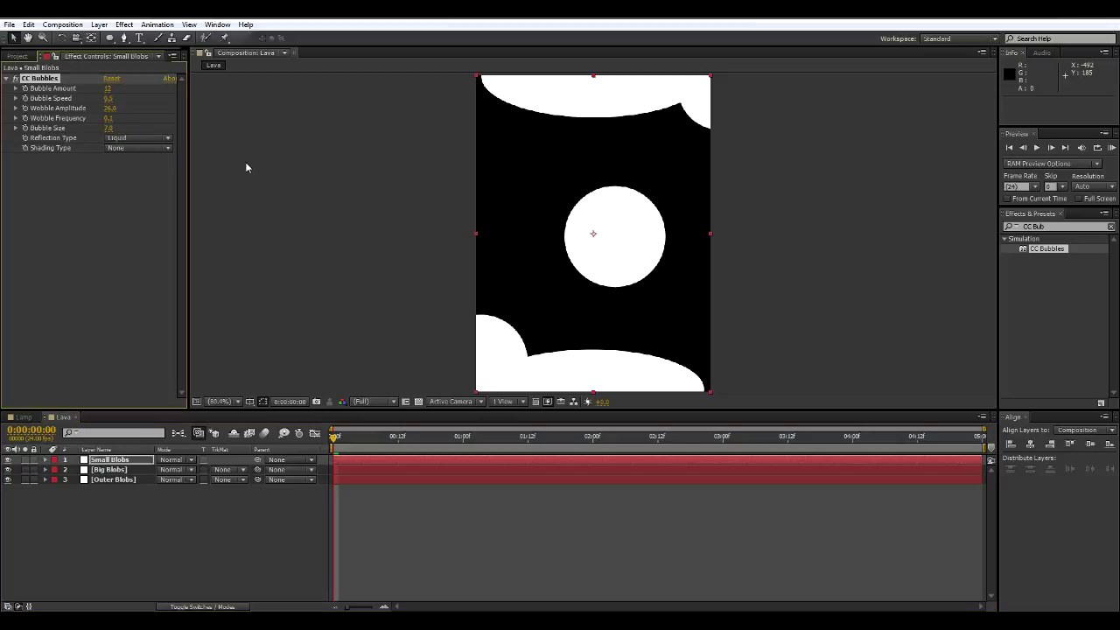
left_click(114, 108)
type("40")
key("Return")
type("36")
key("Return")
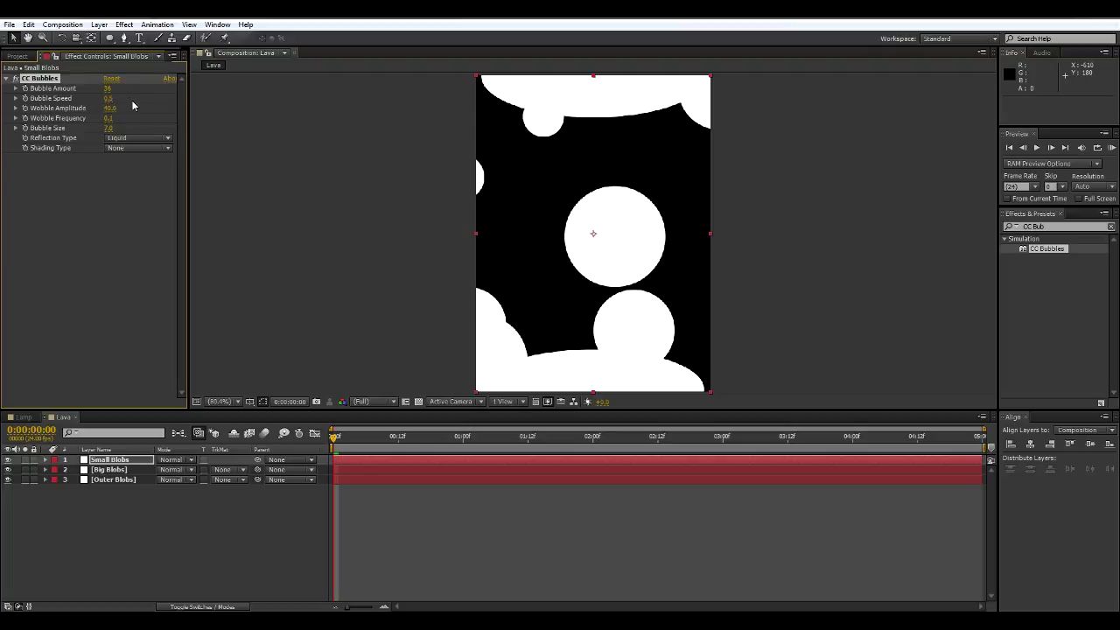
Scrub the combined blobs to about 0:00:04:05 and reduce Small Blobs' Bubble Amount to 30
left_click_drag(430, 444, 882, 493)
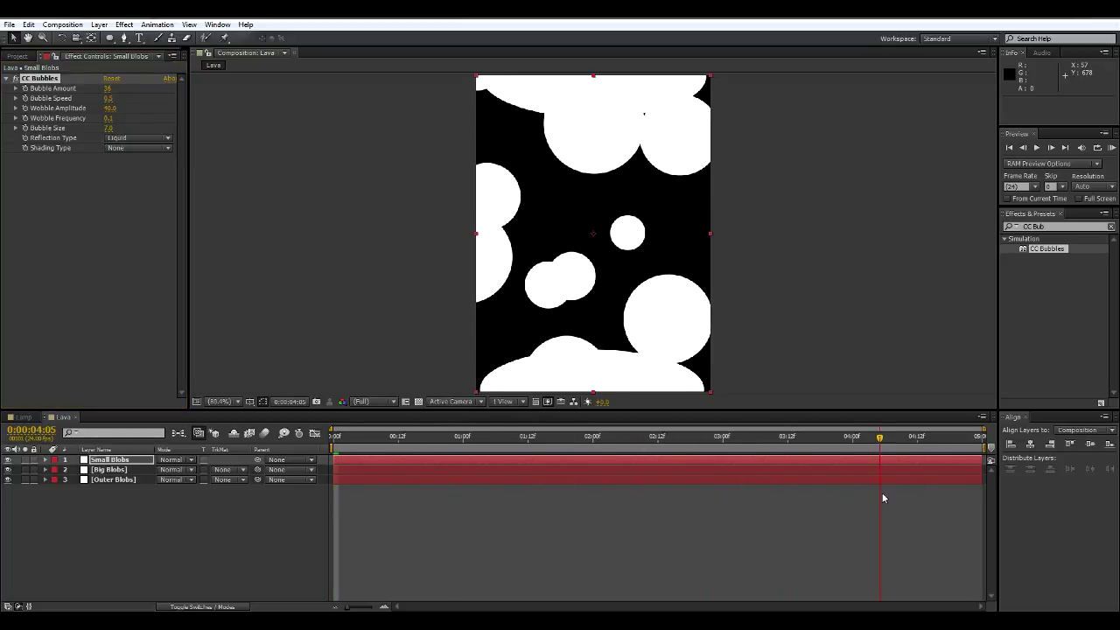
left_click(108, 88)
type("30")
key("Return")
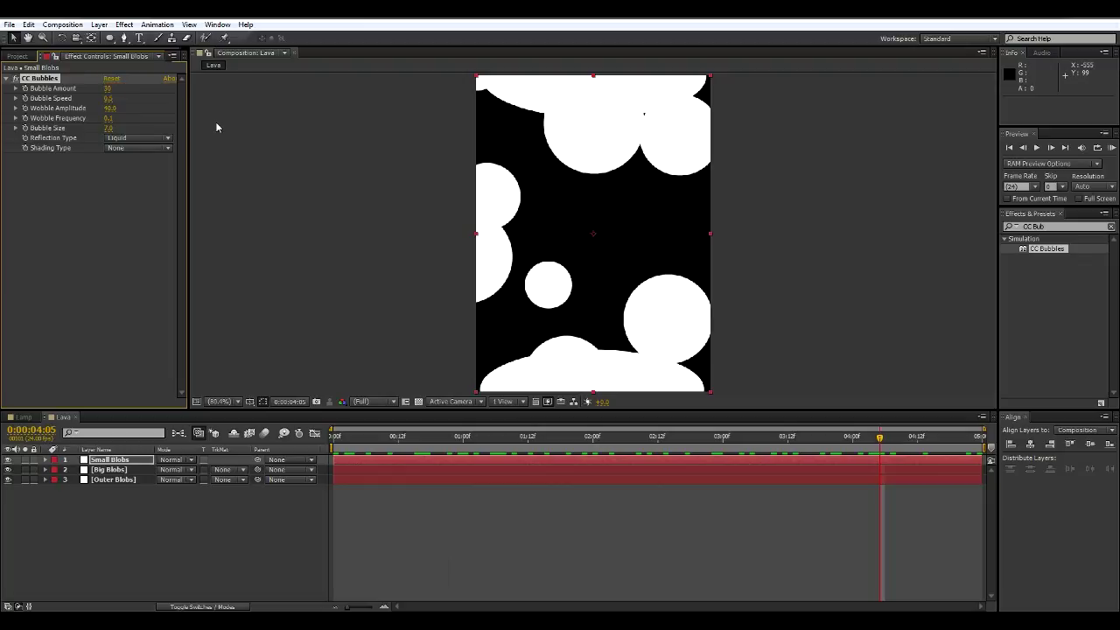
Set Small Blobs' Bubble Size to 6 and return the playhead to the start of the Lava composition
left_click(109, 128)
type("6")
key("Return")
left_click_drag(430, 435, 214, 446)
Add a new adjustment layer above the Small Blobs layer in the Lava composition
left_click(132, 458)
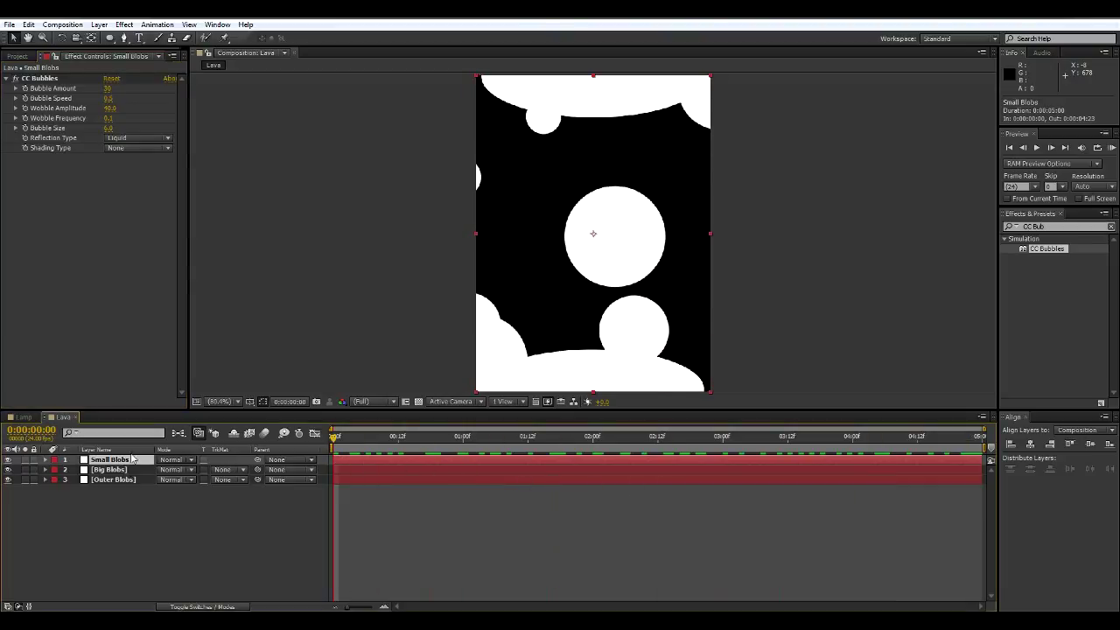
left_click(99, 24)
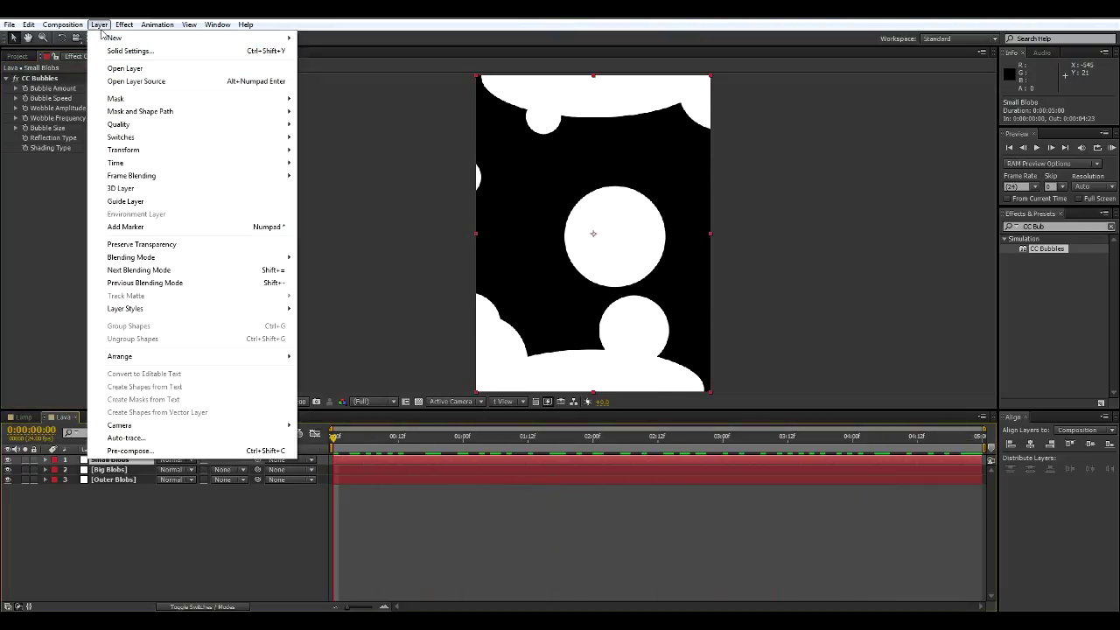
mouse_move(120, 40)
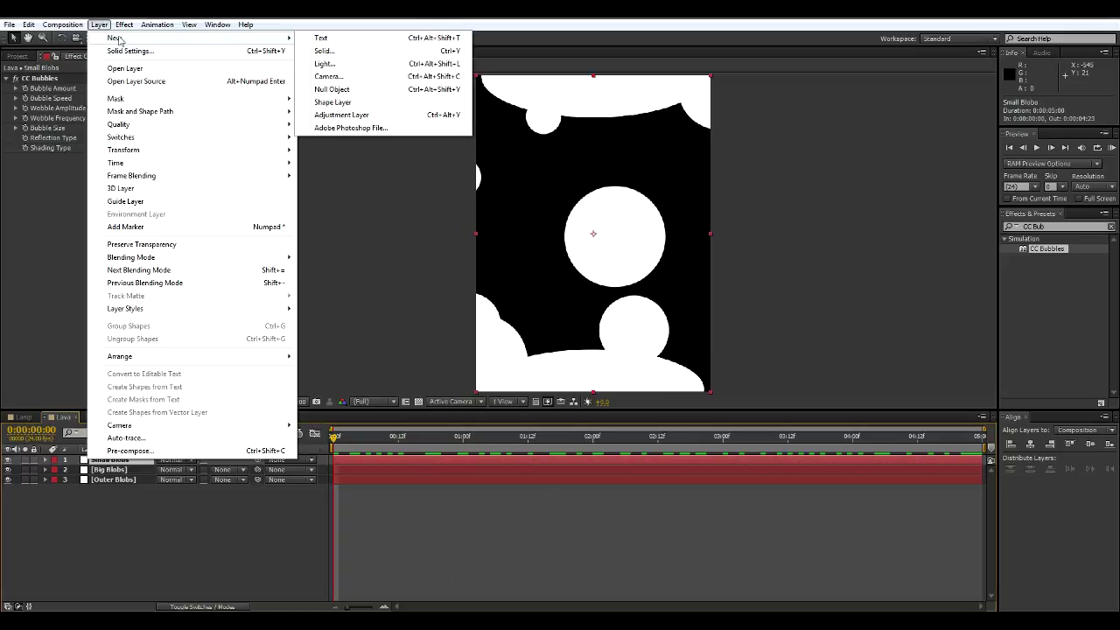
left_click(347, 117)
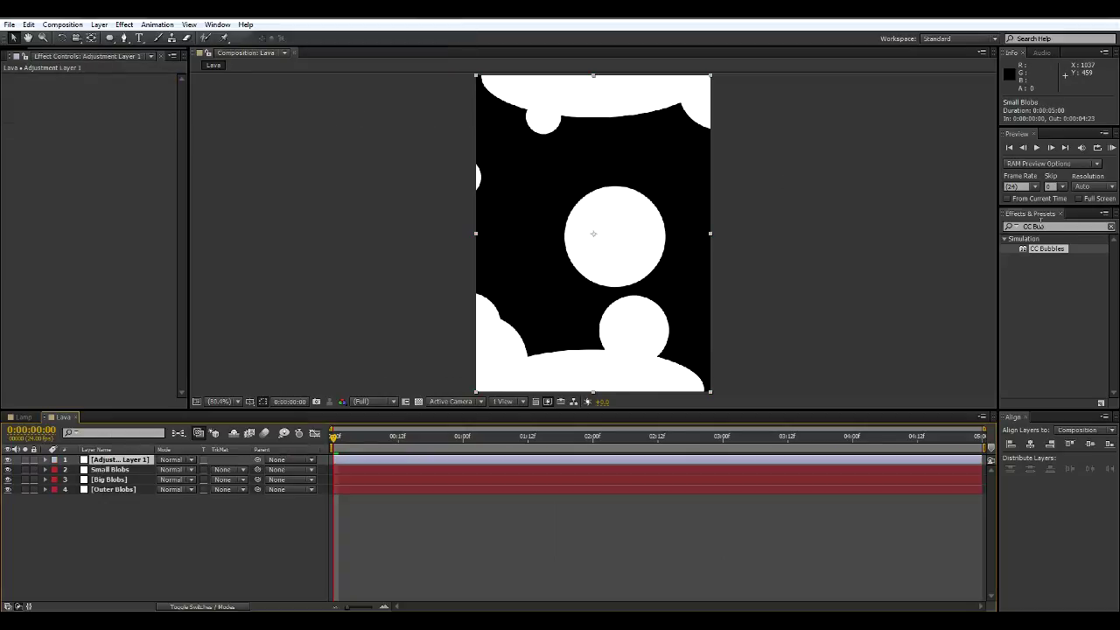
Apply Simple Choker and Gaussian Blur to the adjustment layer, placing Gaussian Blur before Simple Choker
left_click(124, 25)
mouse_move(184, 203)
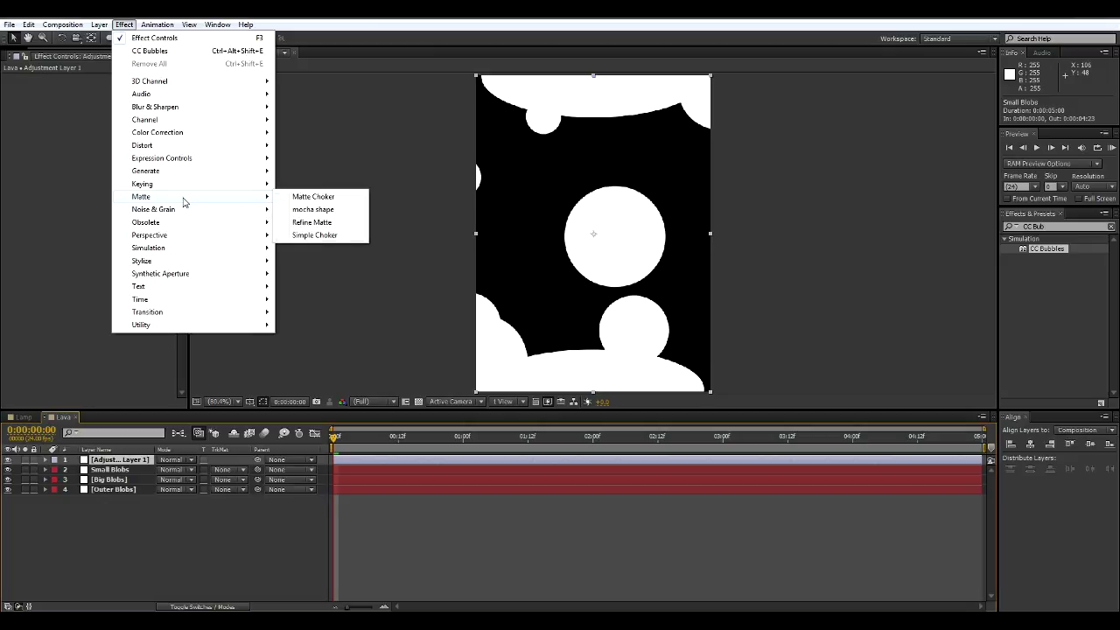
left_click(305, 235)
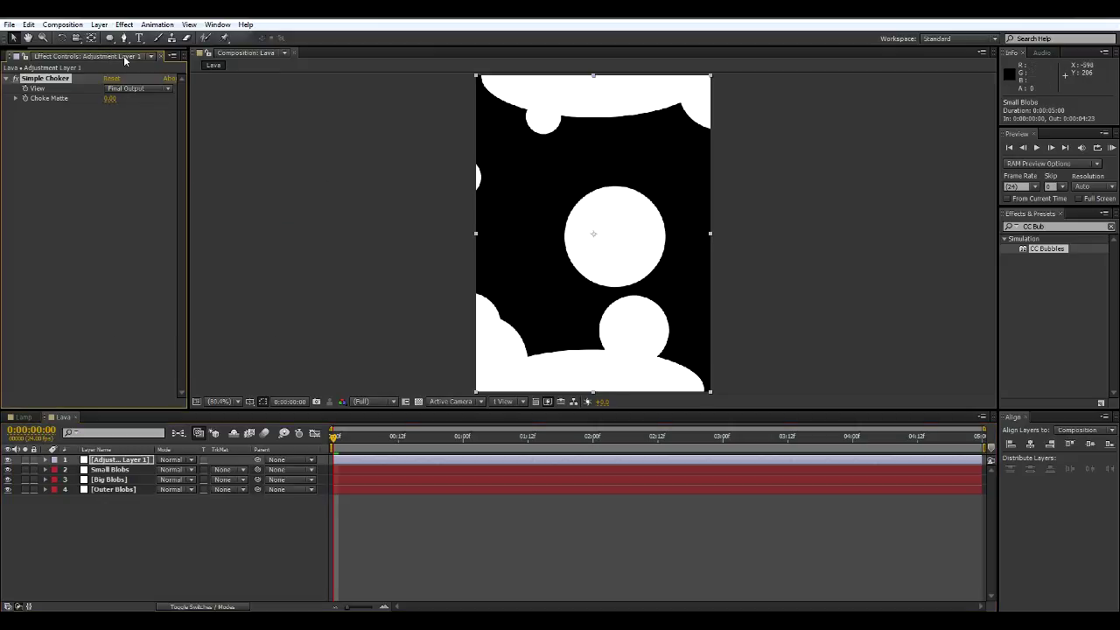
left_click(126, 25)
mouse_move(154, 107)
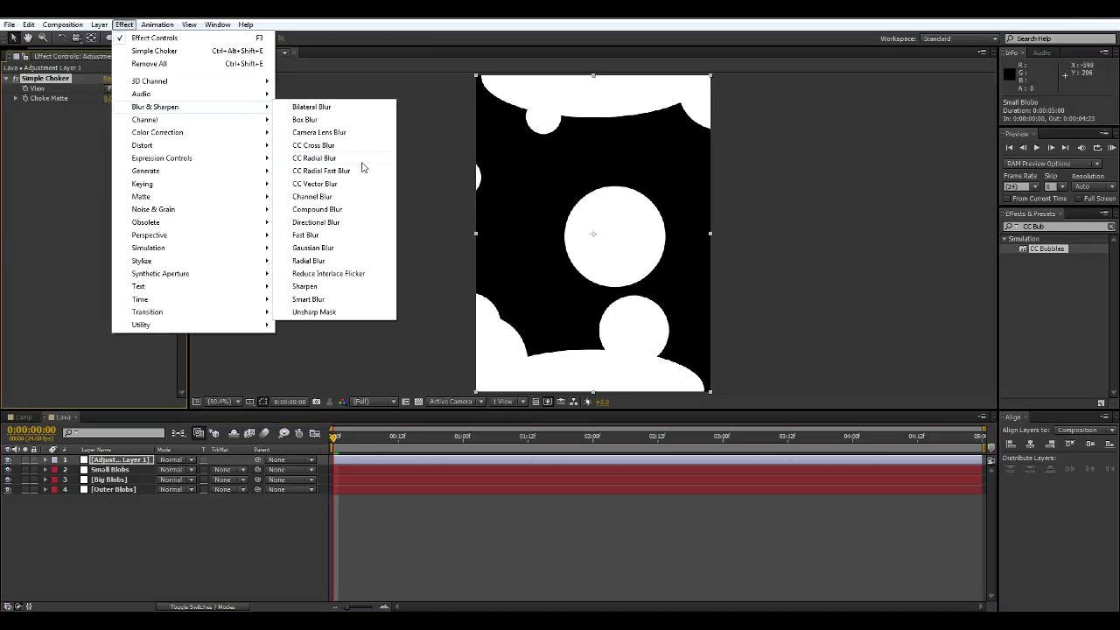
left_click(323, 249)
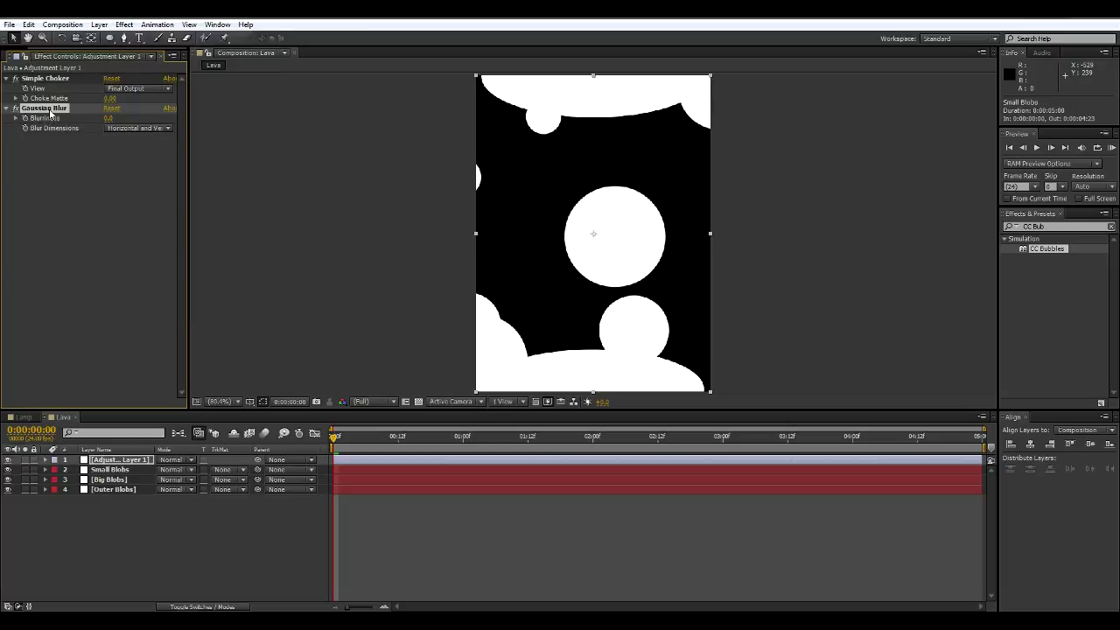
left_click_drag(51, 112, 35, 74)
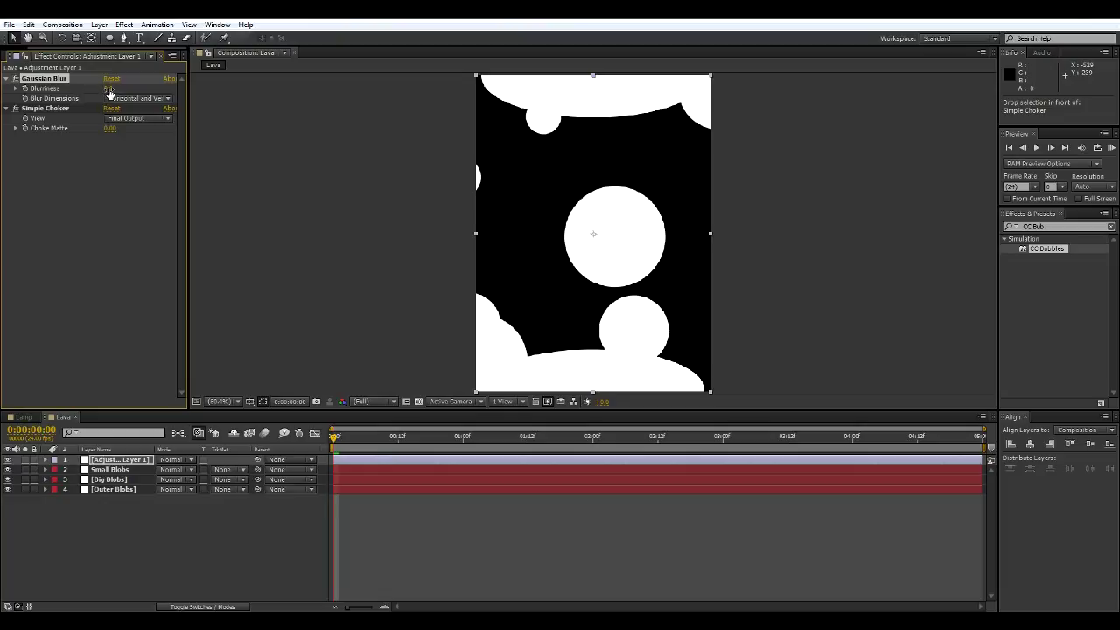
Set the adjustment layer's Gaussian Blur Blurriness to 40 and Simple Choker's Choke Matte to 20
left_click(109, 88)
type("40")
key("Return")
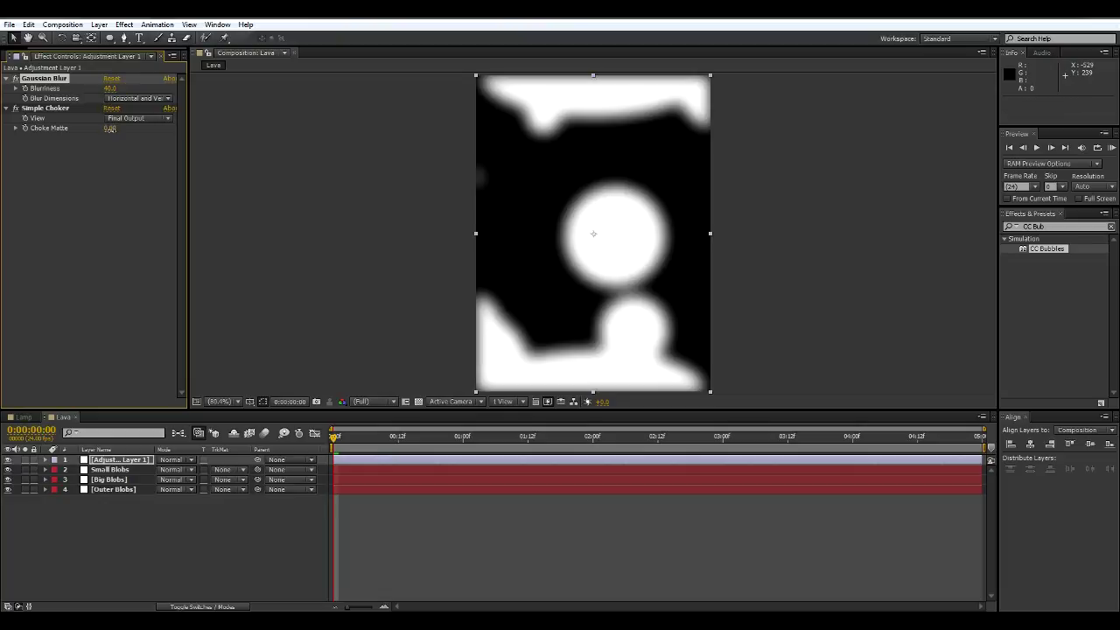
left_click(111, 129)
type("20")
key("Return")
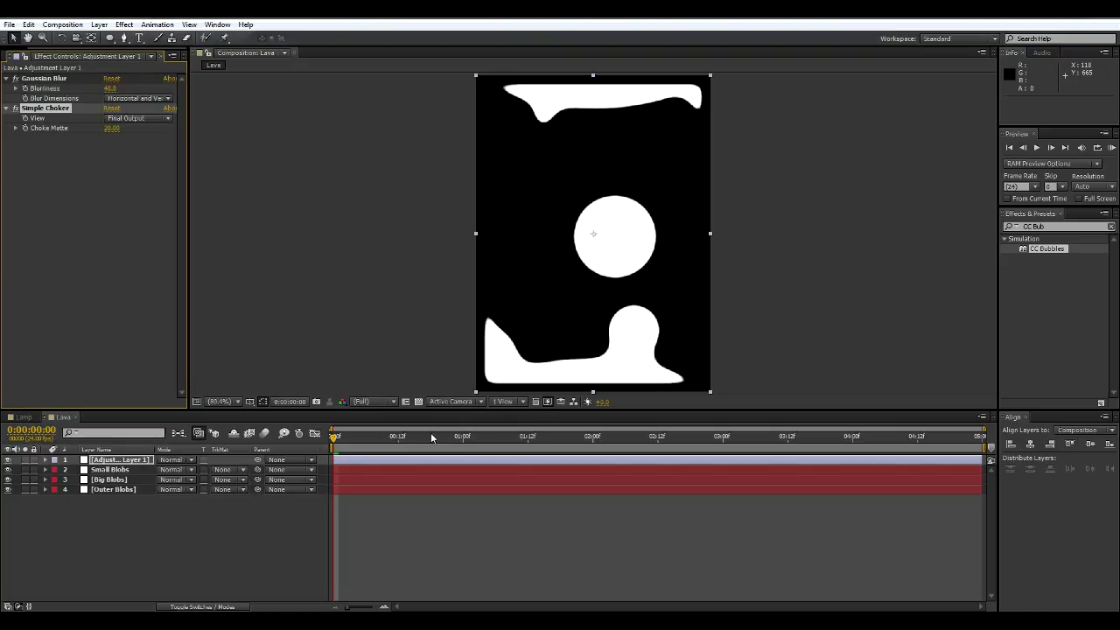
Scrub to the merging blobs and switch Simple Choker off and back on to compare their edges
left_click_drag(351, 437, 408, 442)
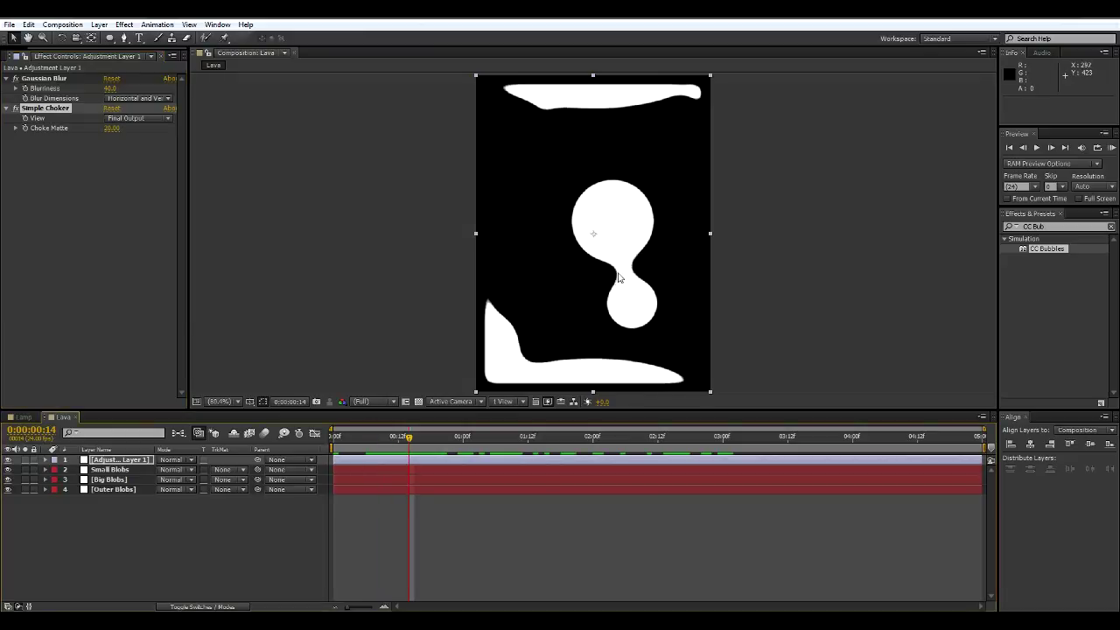
left_click(16, 109)
left_click_drag(418, 440, 436, 455)
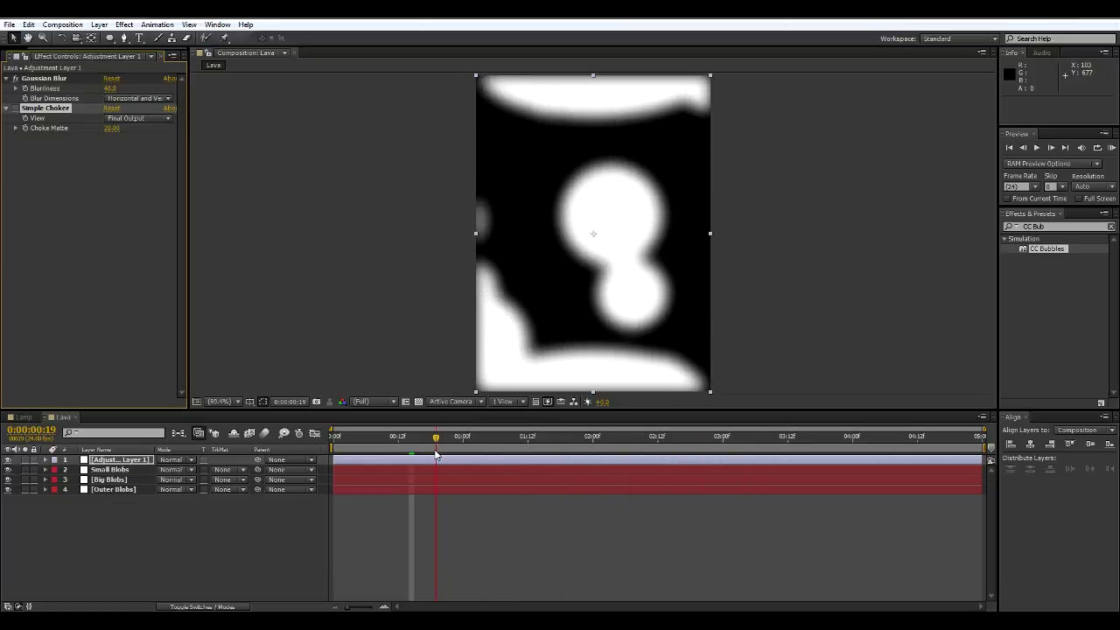
left_click(16, 109)
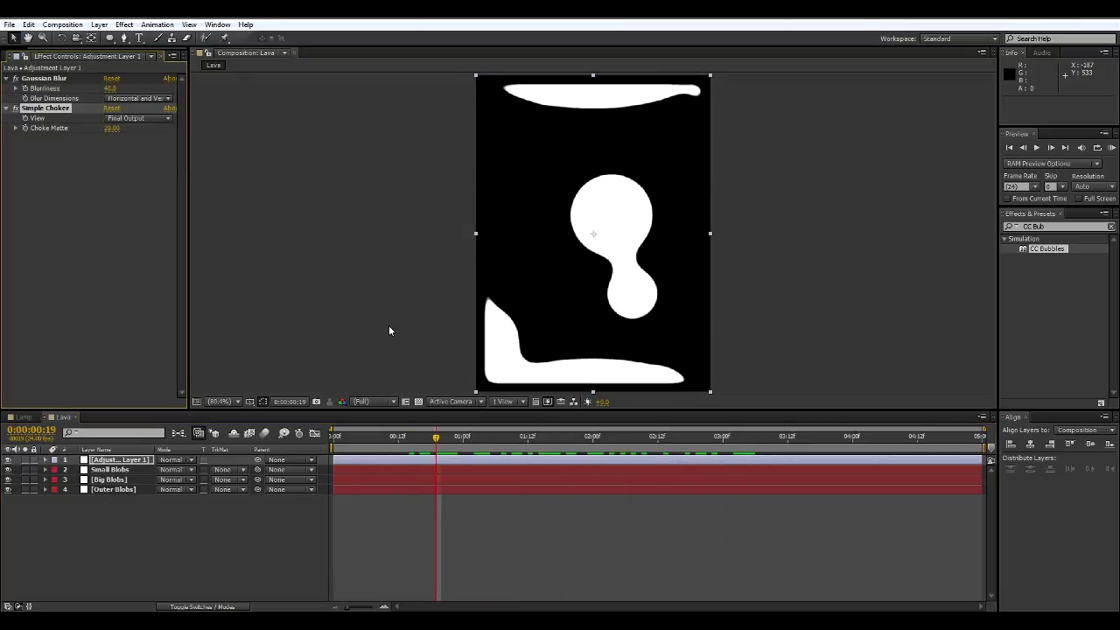
Play the blob animation from the start and return the playhead to 0:00:00:00
left_click_drag(437, 437, 329, 444)
key("space")
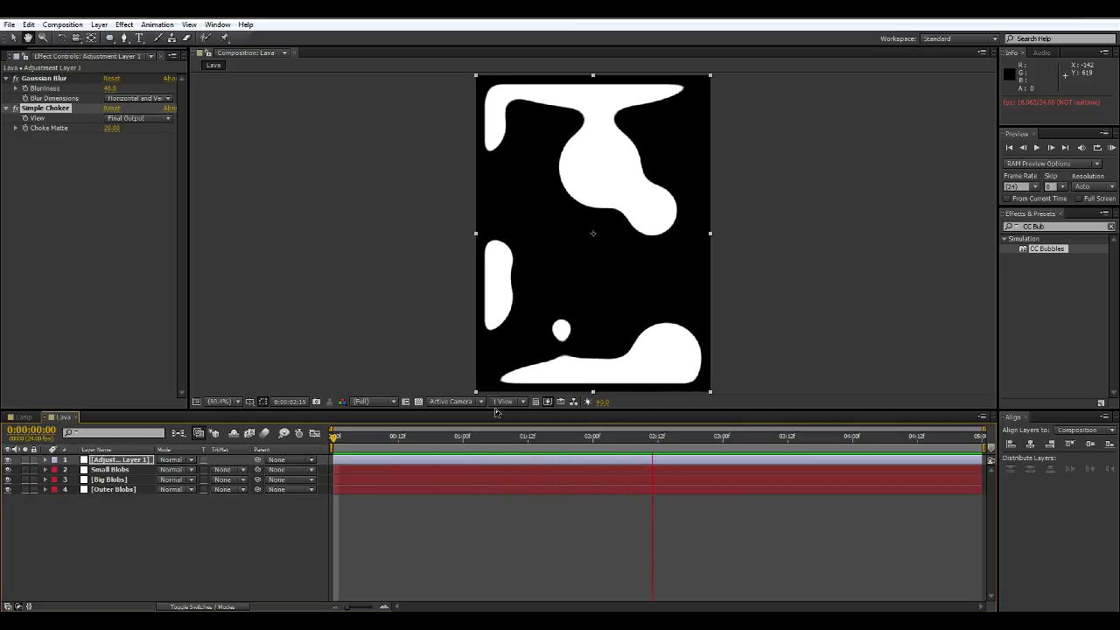
left_click_drag(458, 439, 304, 454)
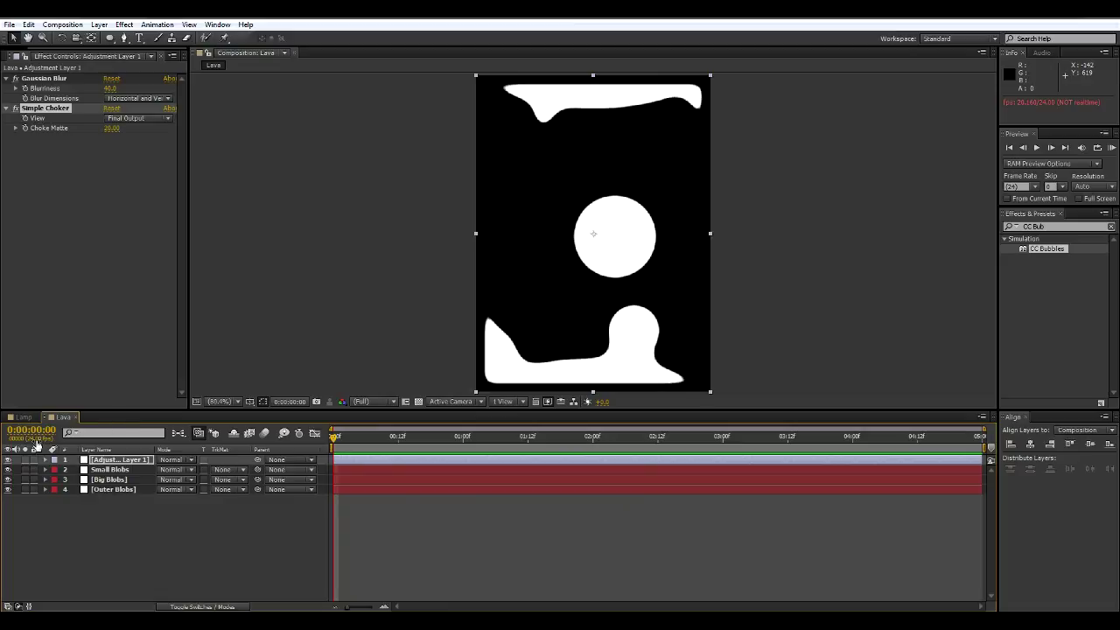
Return to the Lamp composition and show the project's items
left_click(23, 416)
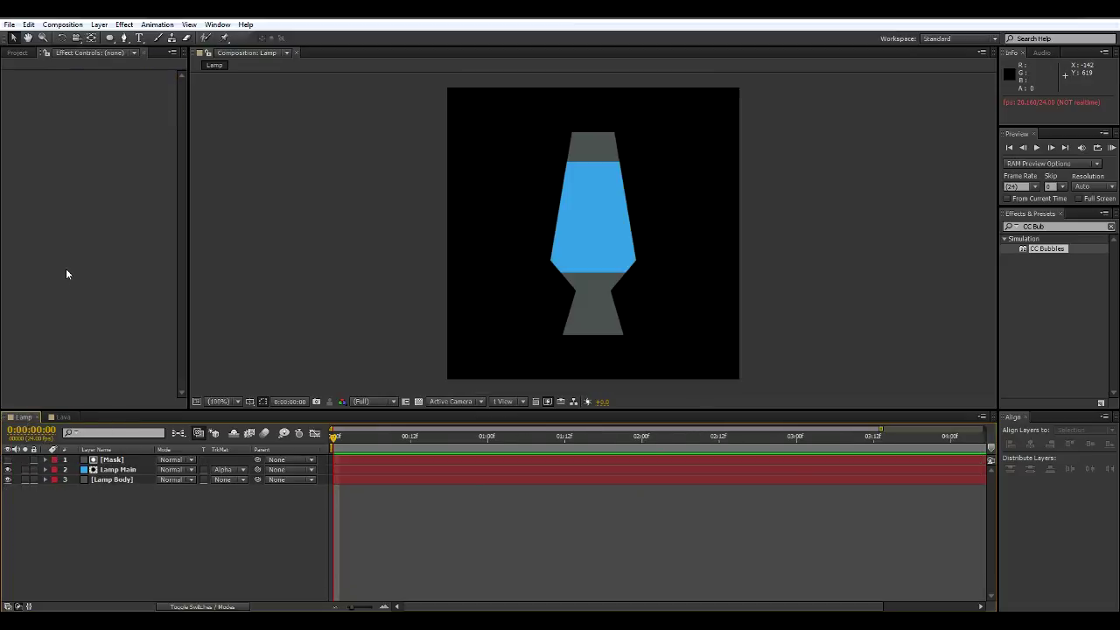
left_click(18, 53)
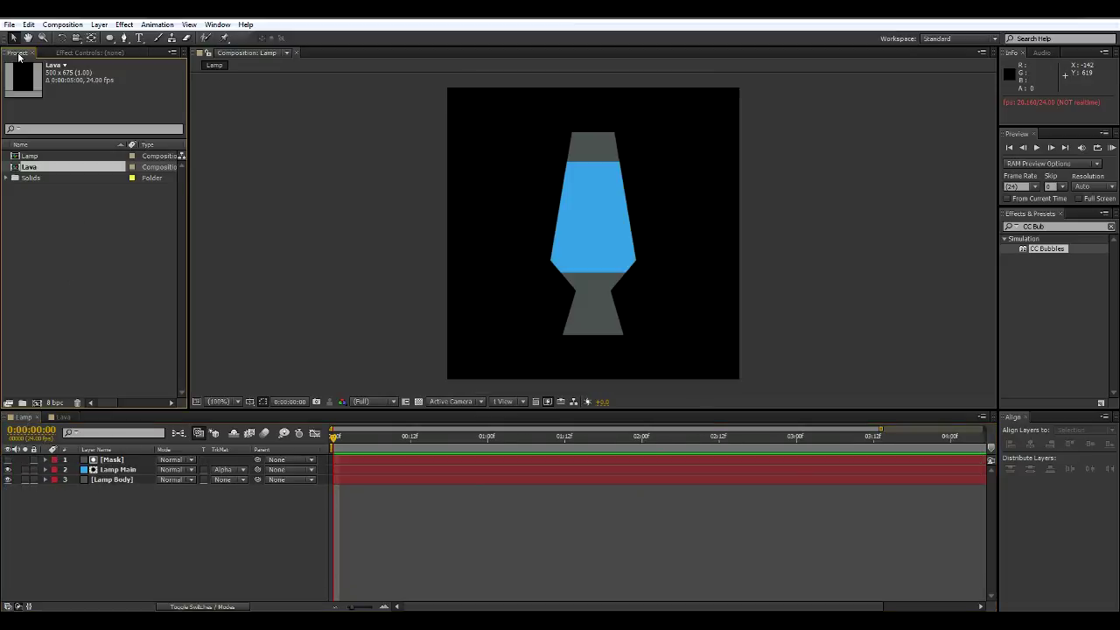
left_click_drag(38, 159, 120, 460)
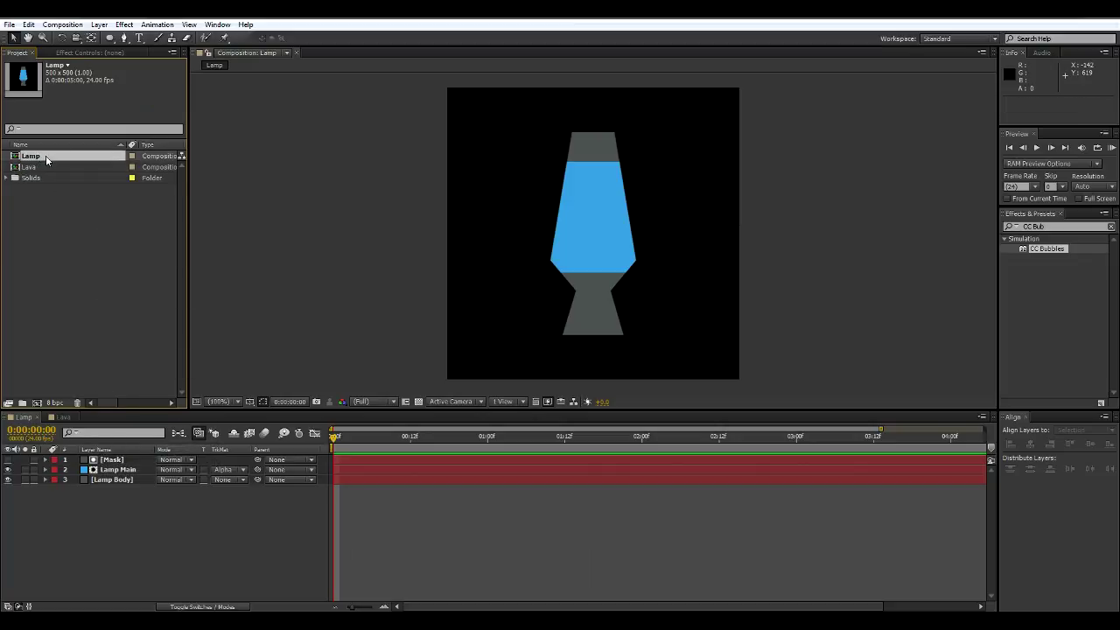
left_click_drag(47, 159, 177, 505)
left_click(149, 522)
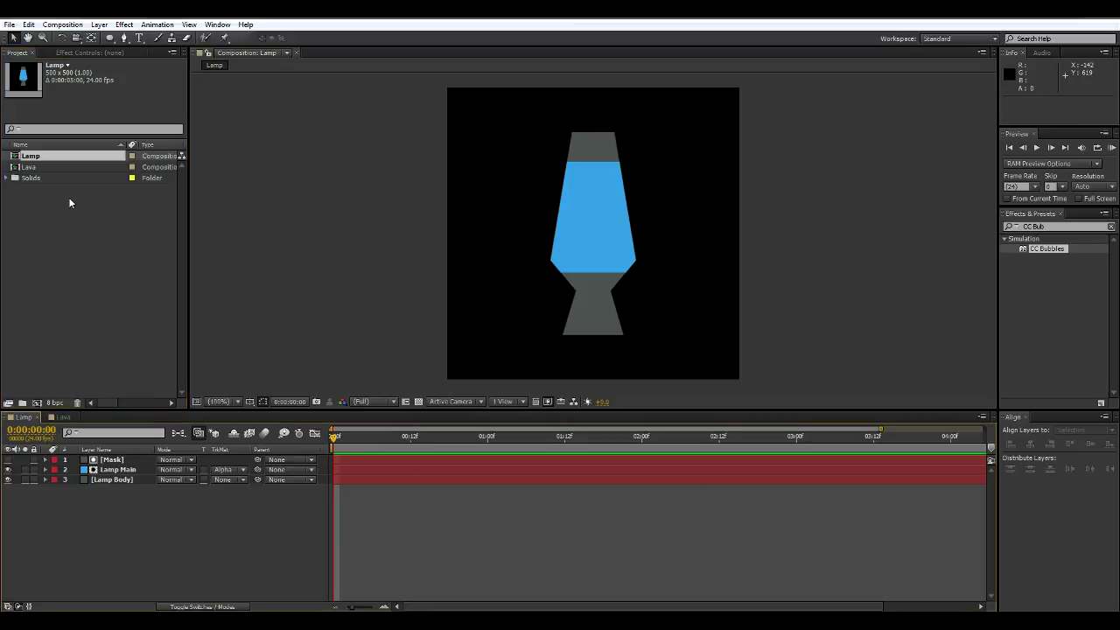
Place the Lava composition as the top layer of the Lamp composition and scale it down to 34%
left_click_drag(32, 159, 114, 460)
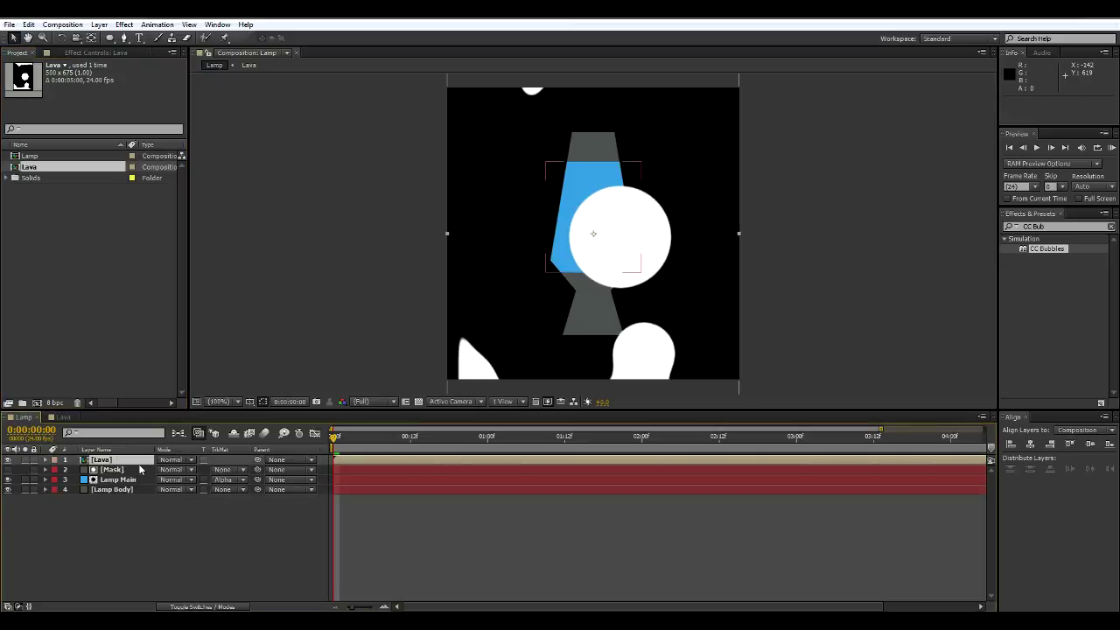
key("s")
left_click_drag(184, 470, 147, 459)
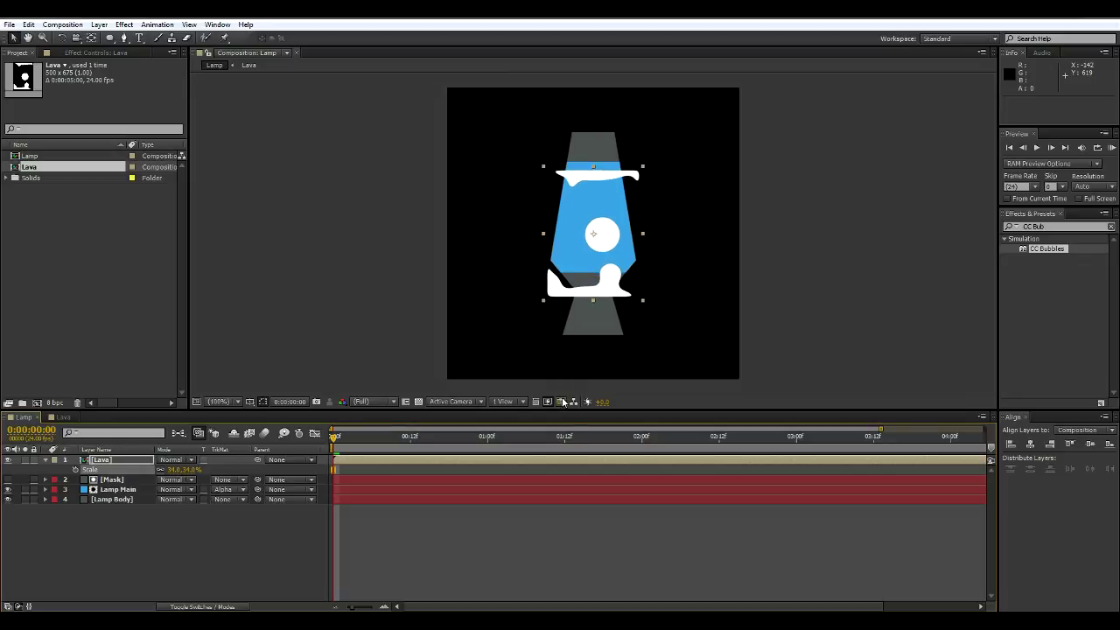
Move the Lava layer up over the blue glass to position 250, 222 and reduce its scale to 30%
left_click_drag(617, 279, 617, 263)
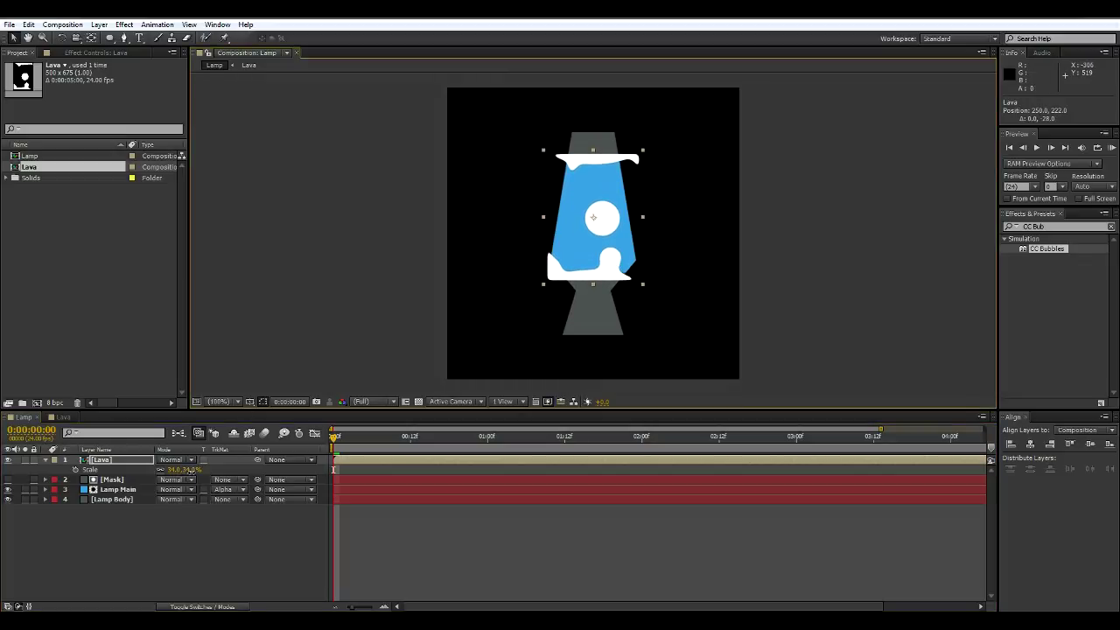
left_click_drag(190, 470, 182, 468)
left_click(597, 259)
key("Down")
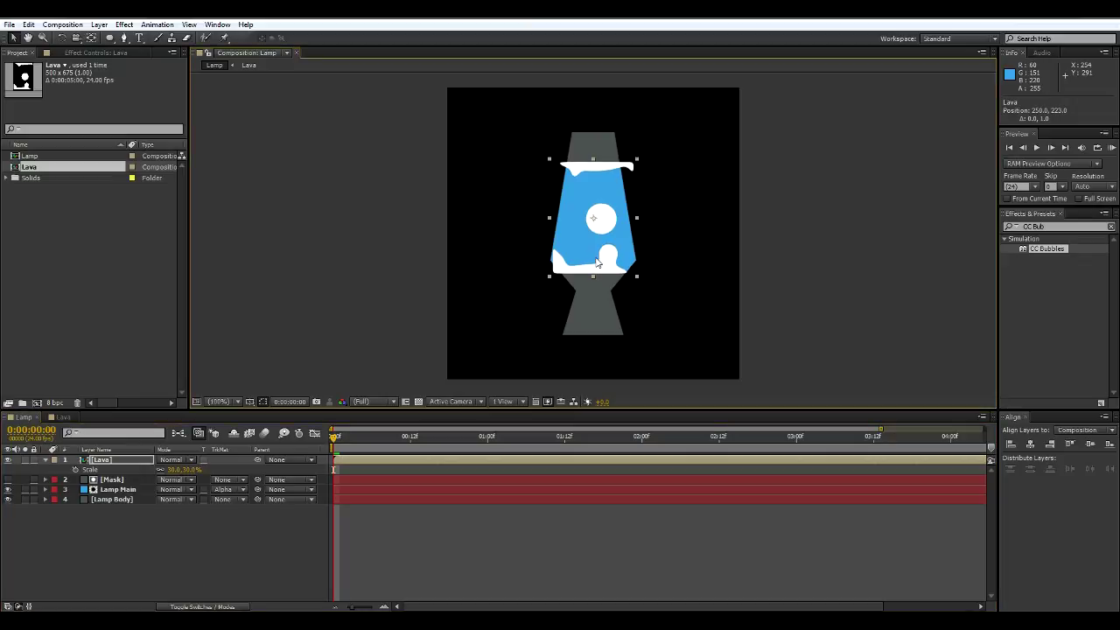
key("Right")
key("Left")
key("Up")
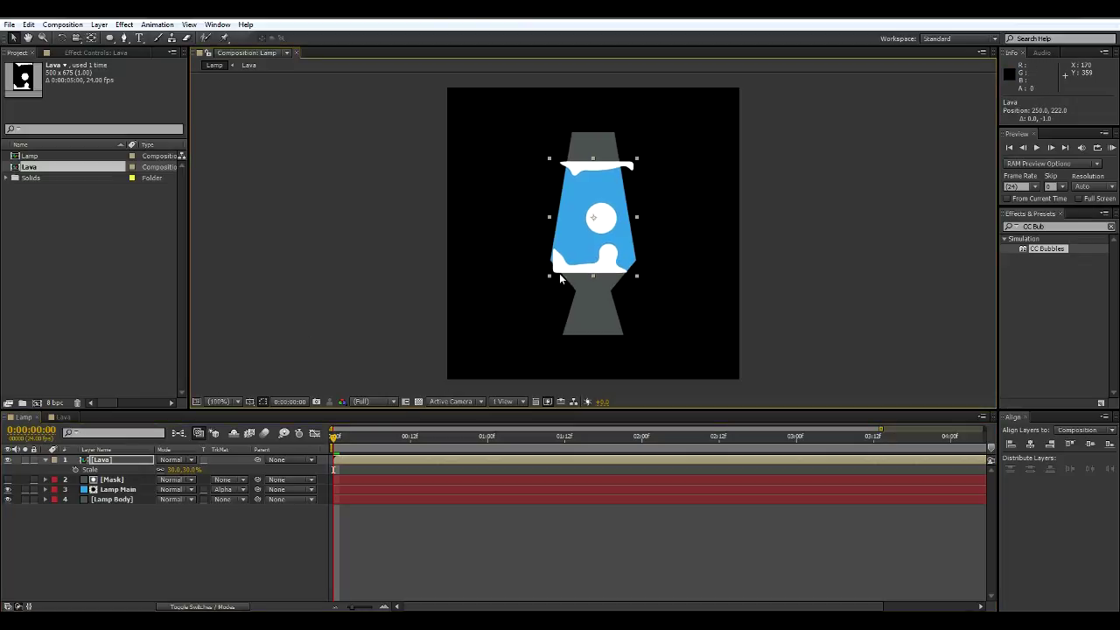
Nudge the Lava layer sideways to position 247, 222 so it lines up with the glass
key("Left")
key("Left")
key("Left")
key("Left")
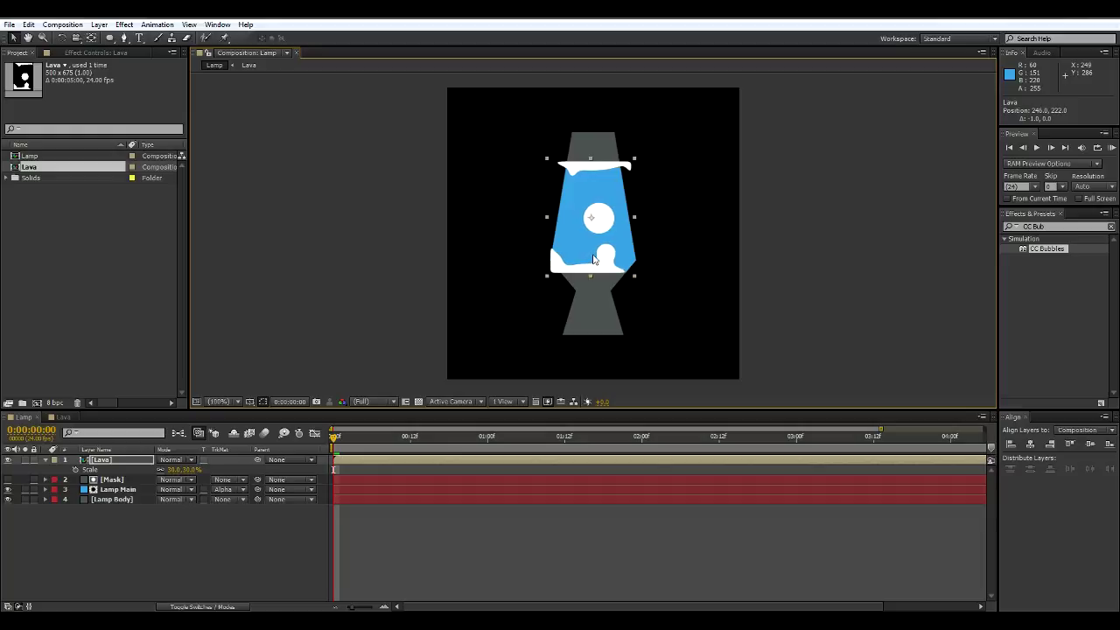
key("Right")
key("Down")
key("Up")
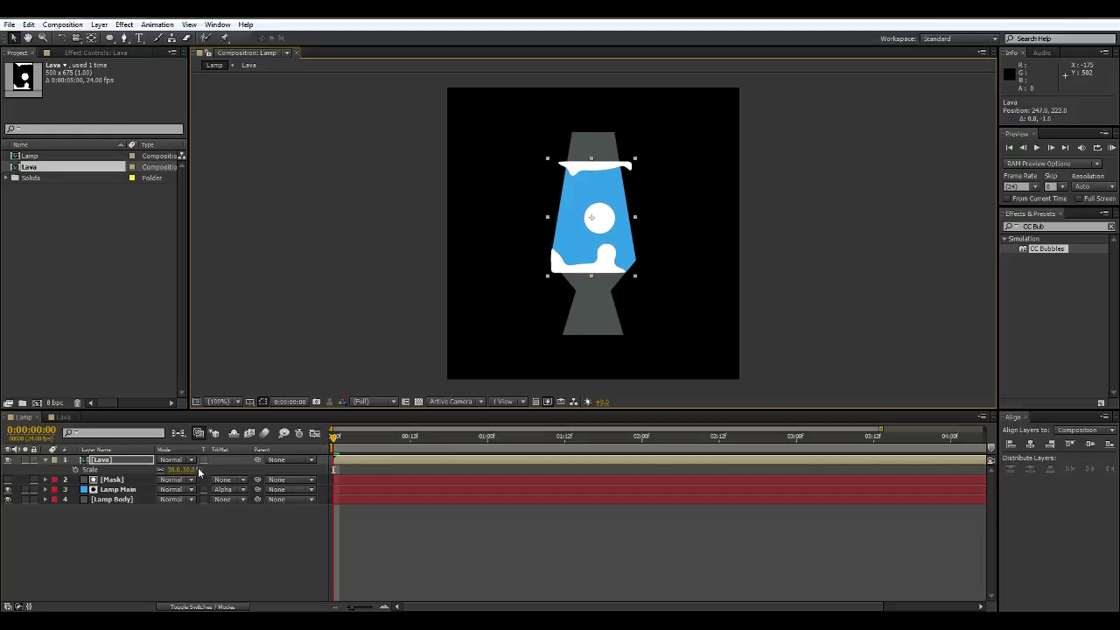
Try a 32% scale on the Lava layer, set it to 31%, and nudge the layer up to position 247, 221
left_click(192, 470)
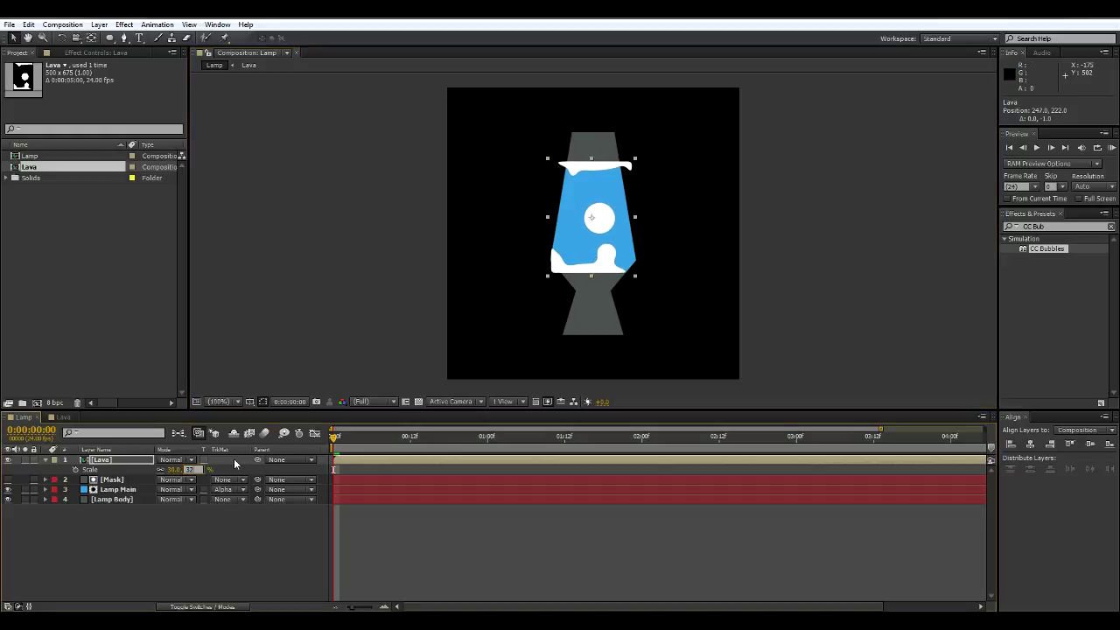
type("32")
key("Return")
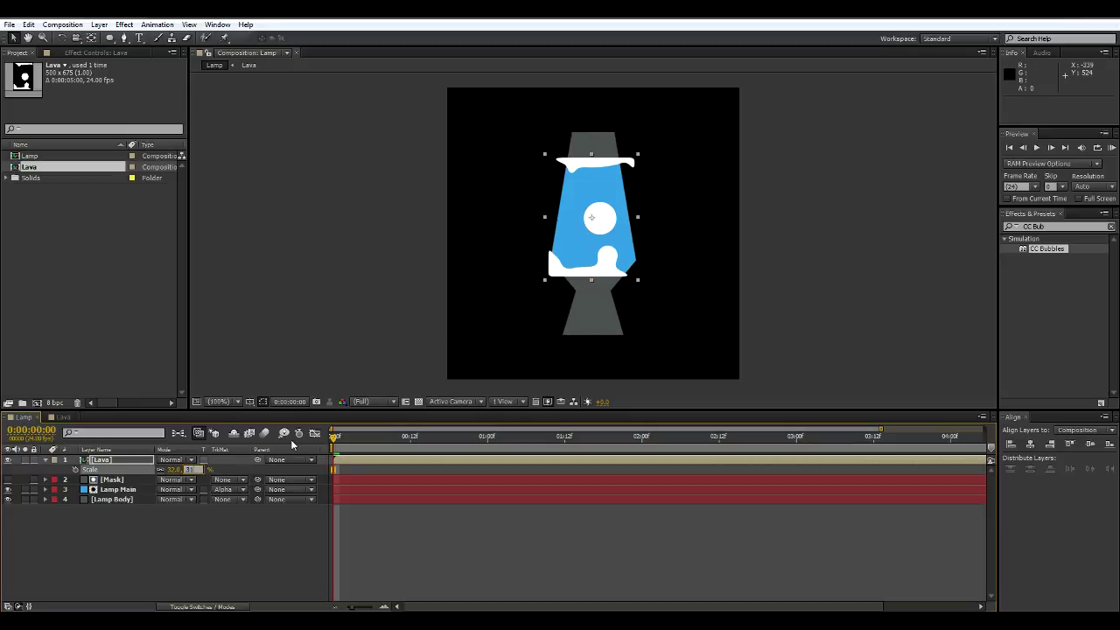
type("31")
key("Return")
key("Up")
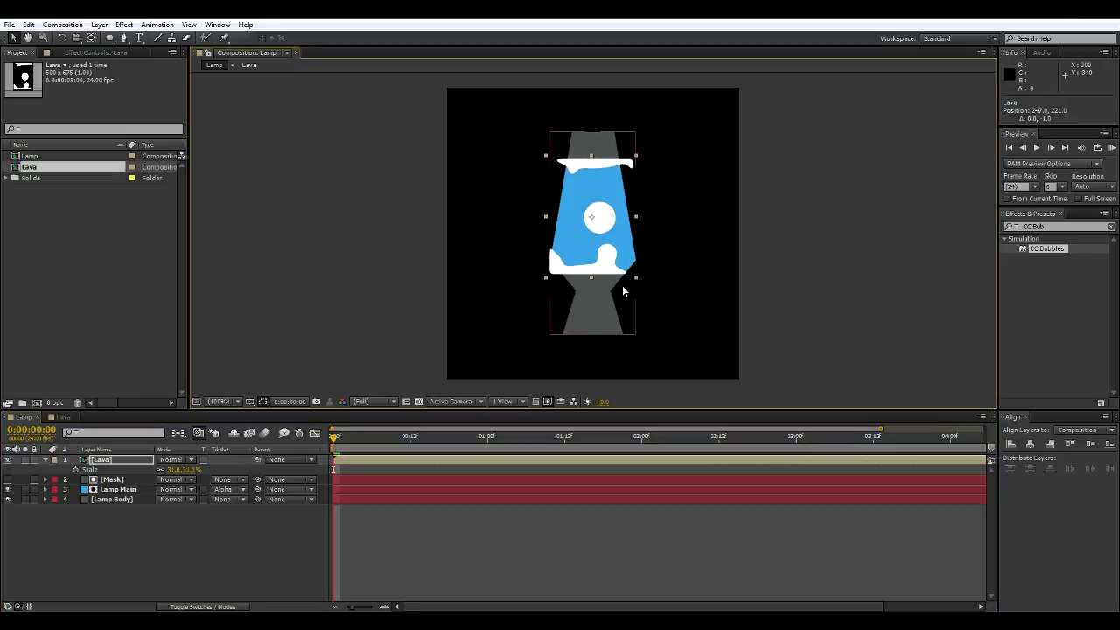
Pre-compose the Mask and Lamp Main layers together into a new composition named Lamp Main
left_click(124, 490)
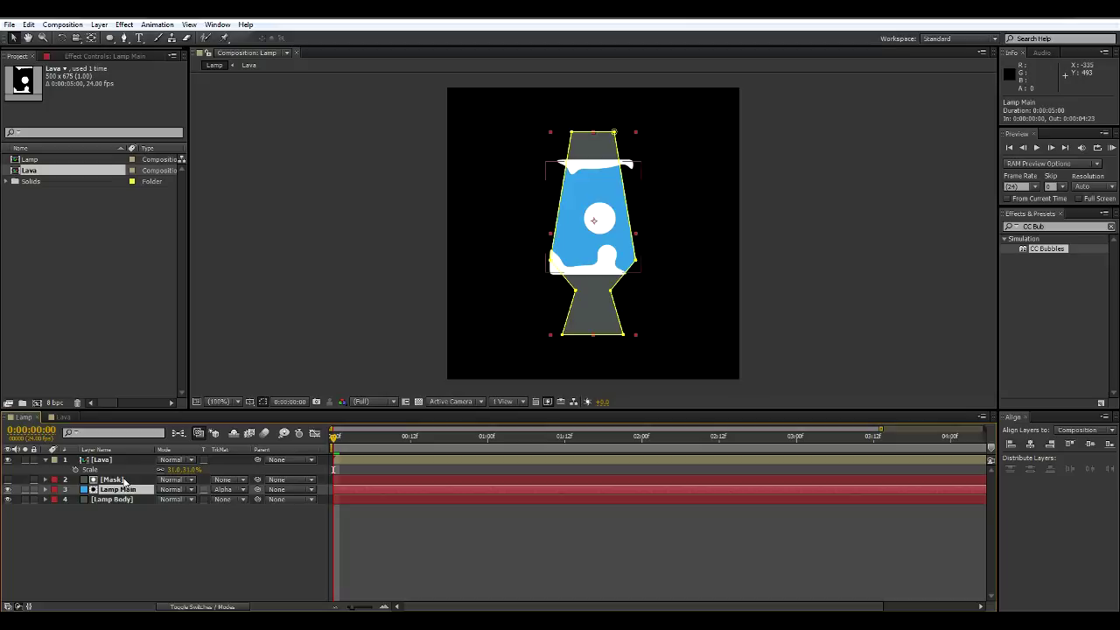
left_click(123, 482, "shift")
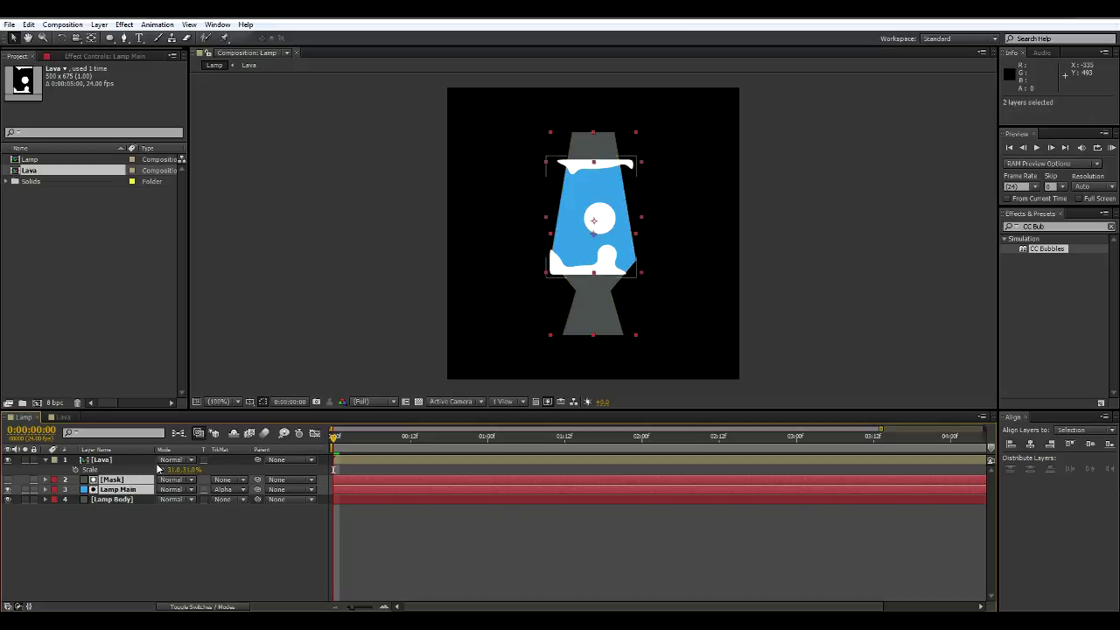
left_click(123, 481, "ctrl")
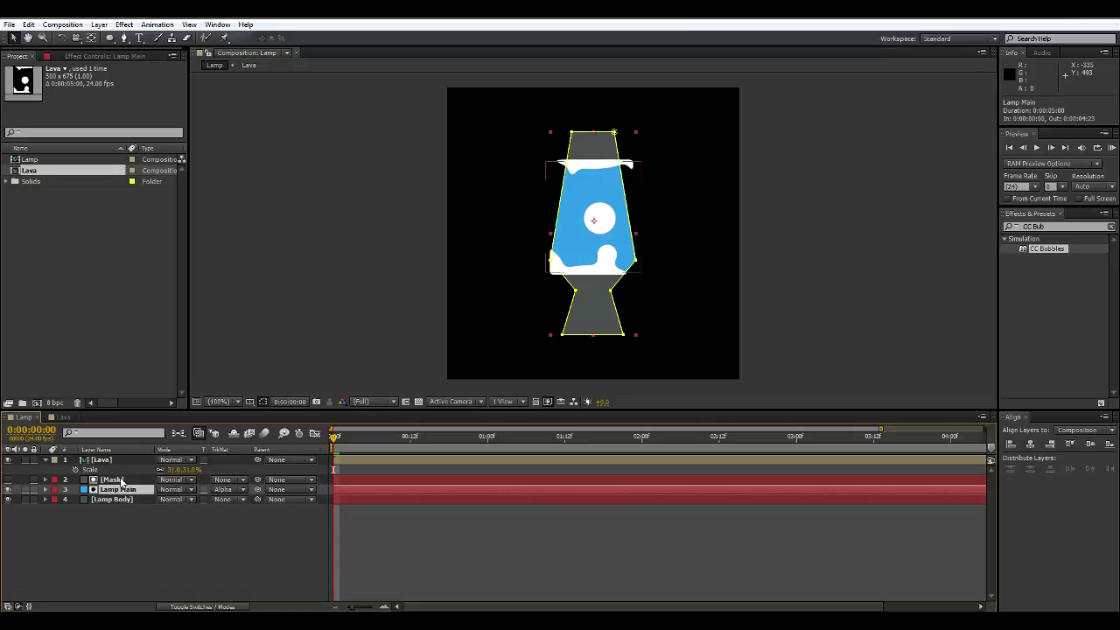
left_click(122, 480, "ctrl")
left_click(100, 25)
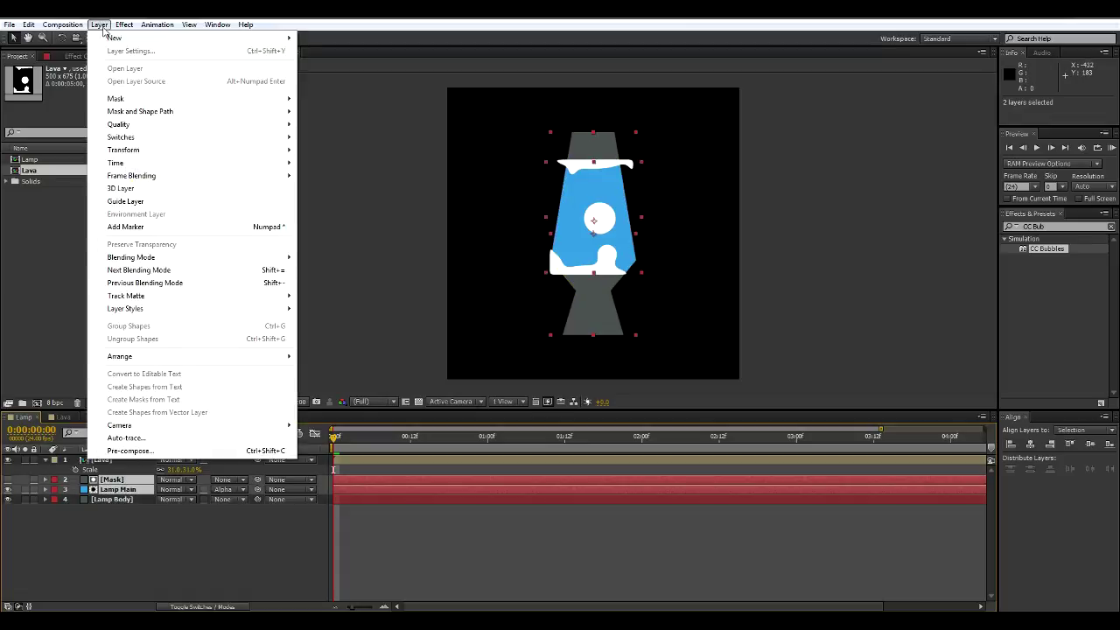
left_click(191, 450)
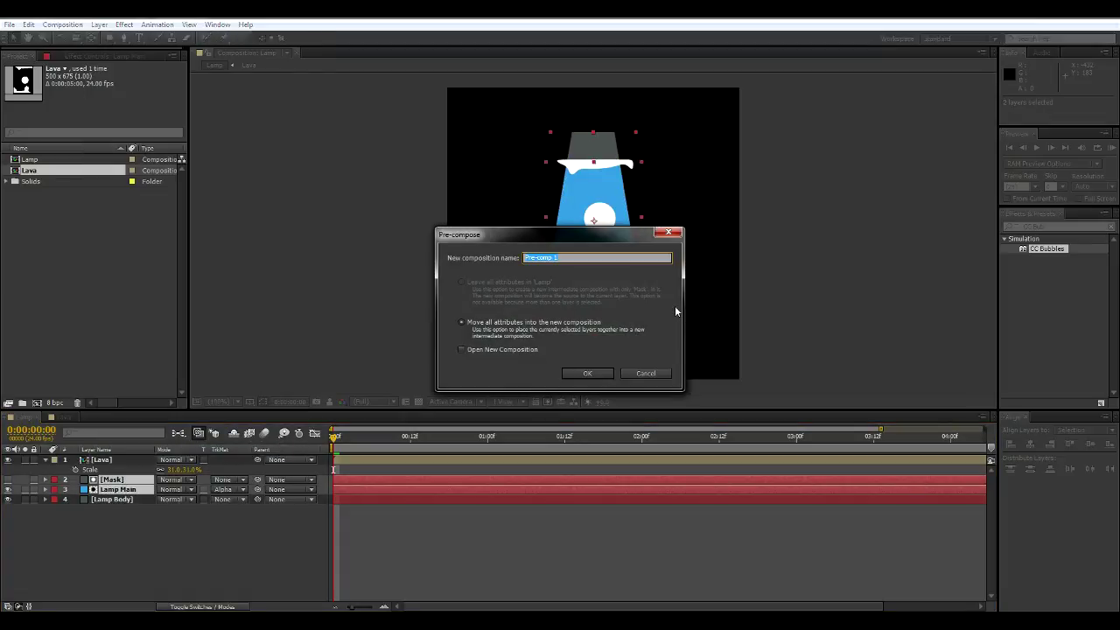
type("Lamp Main")
key("Return")
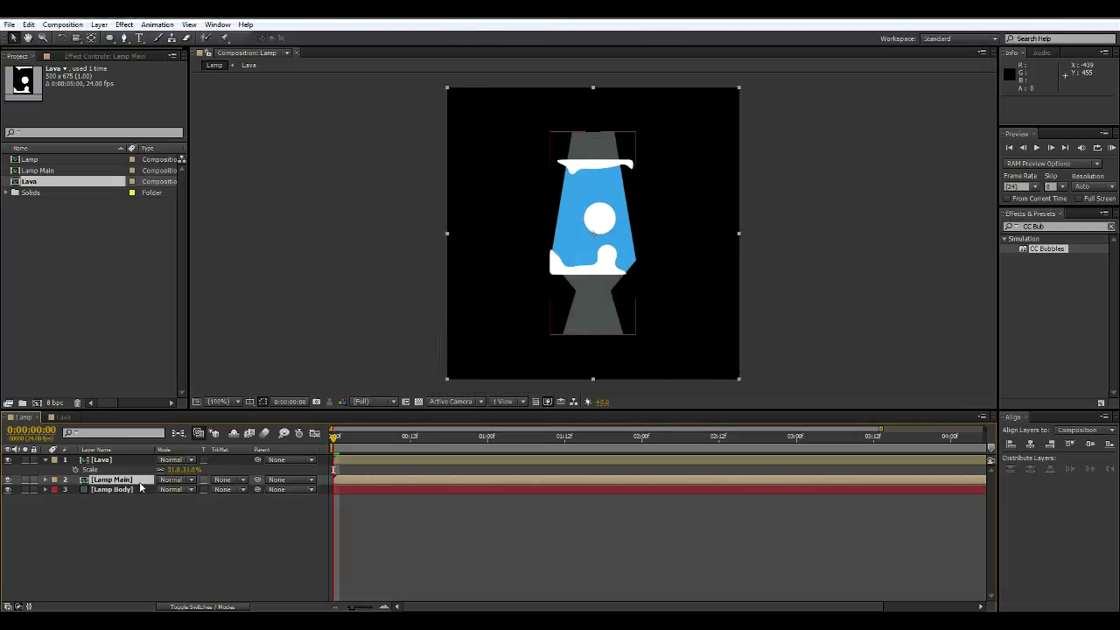
Duplicate the Lamp Main layer, place the copy directly above Lava, and set Lava's track matte to Alpha Matte using that copy
key("ctrl+d")
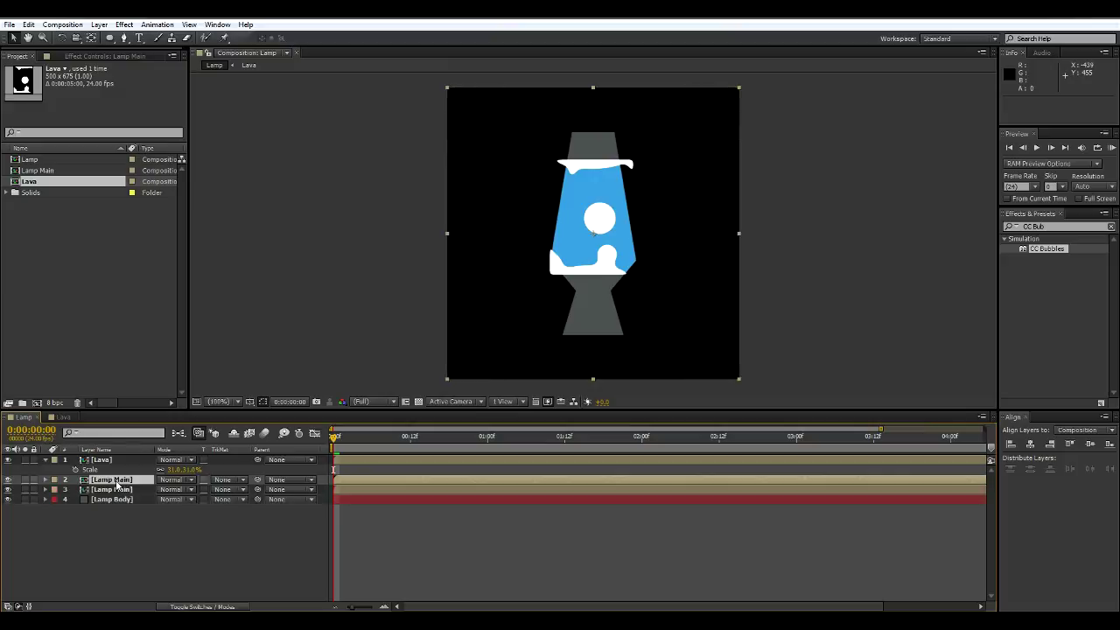
left_click_drag(129, 482, 128, 458)
left_click(240, 471)
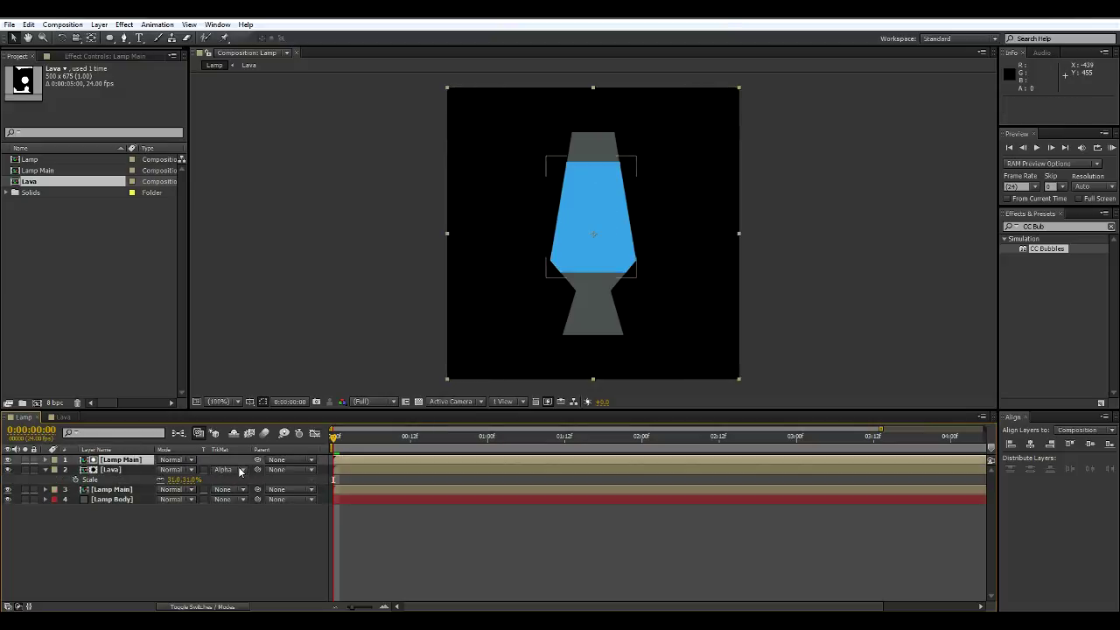
left_click(236, 474)
left_click(249, 482)
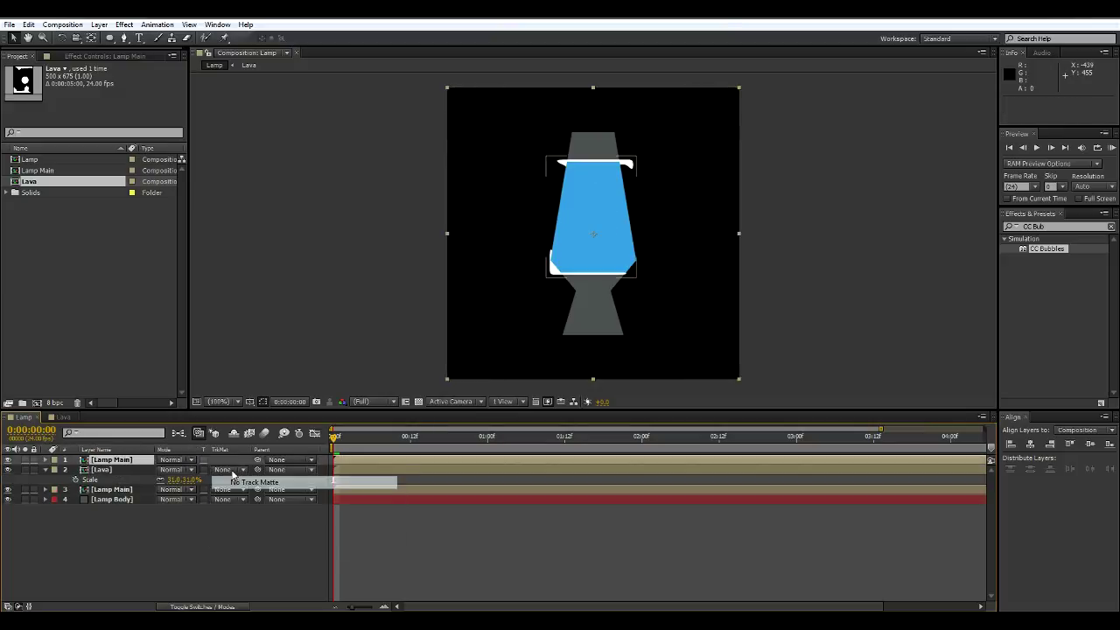
left_click(232, 470)
left_click(242, 499)
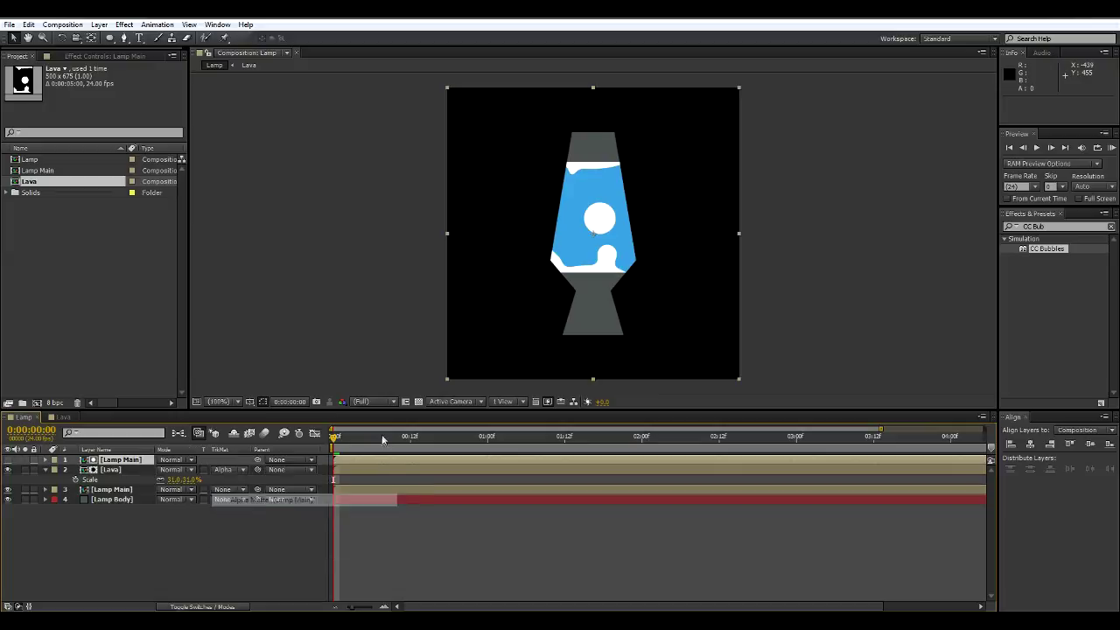
Extend the visible timeline range to the full five seconds and preview the lava moving inside the glass
left_click_drag(382, 438, 279, 427)
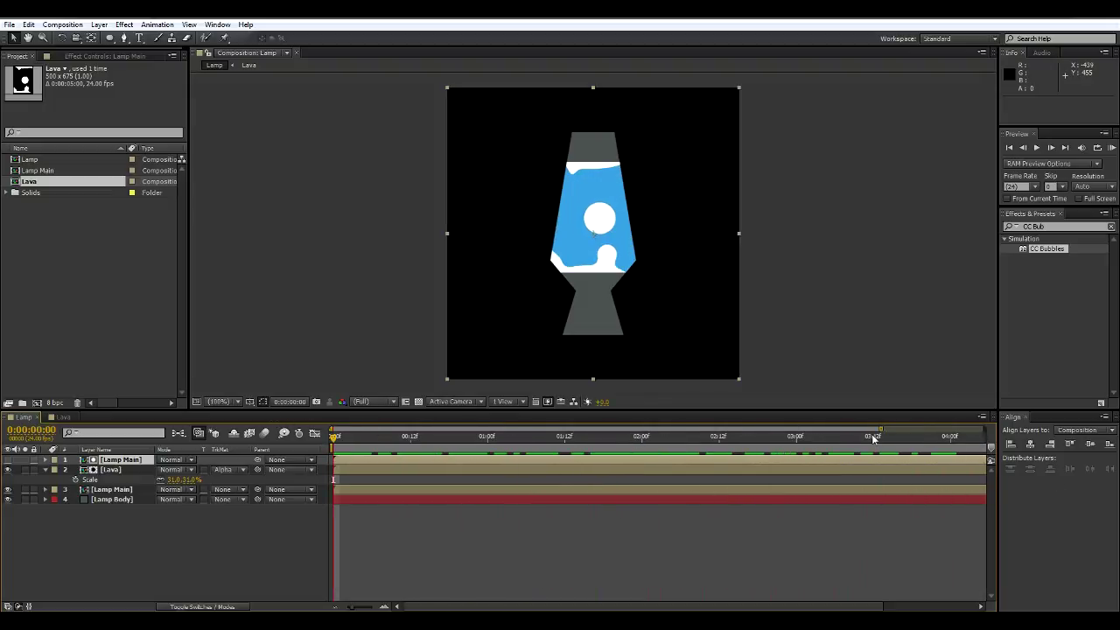
left_click_drag(873, 430, 985, 431)
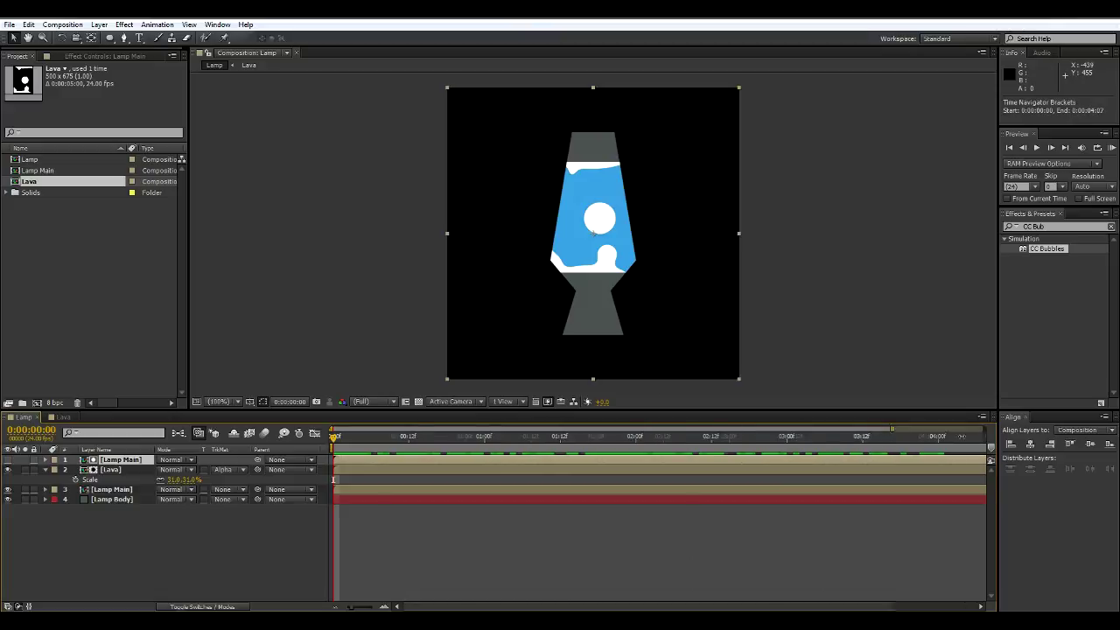
left_click(417, 443)
left_click_drag(455, 445, 224, 436)
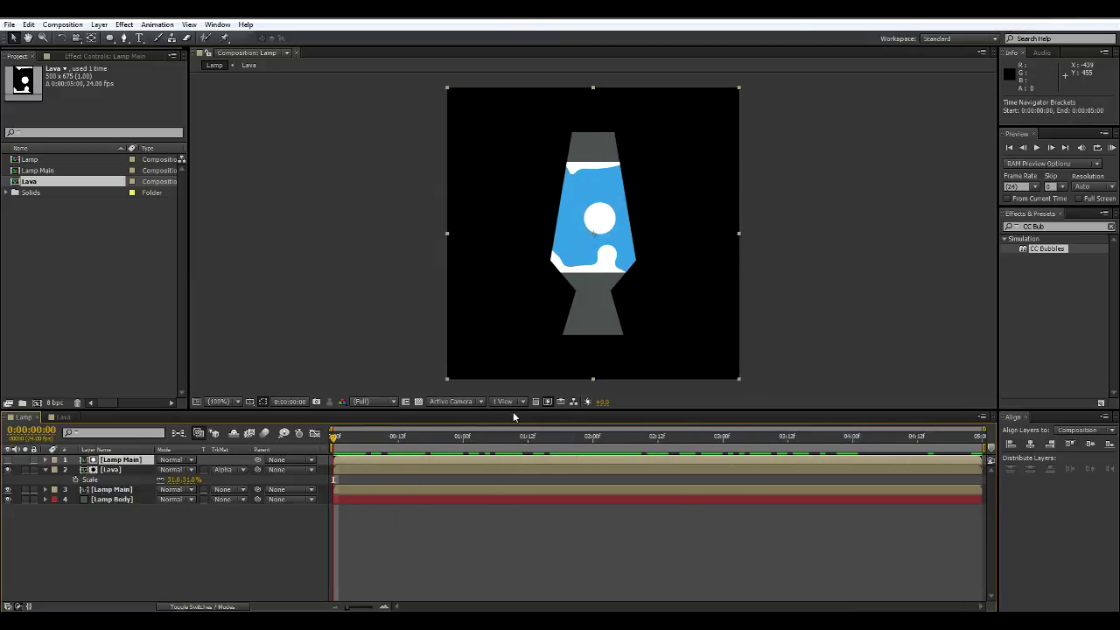
key("space")
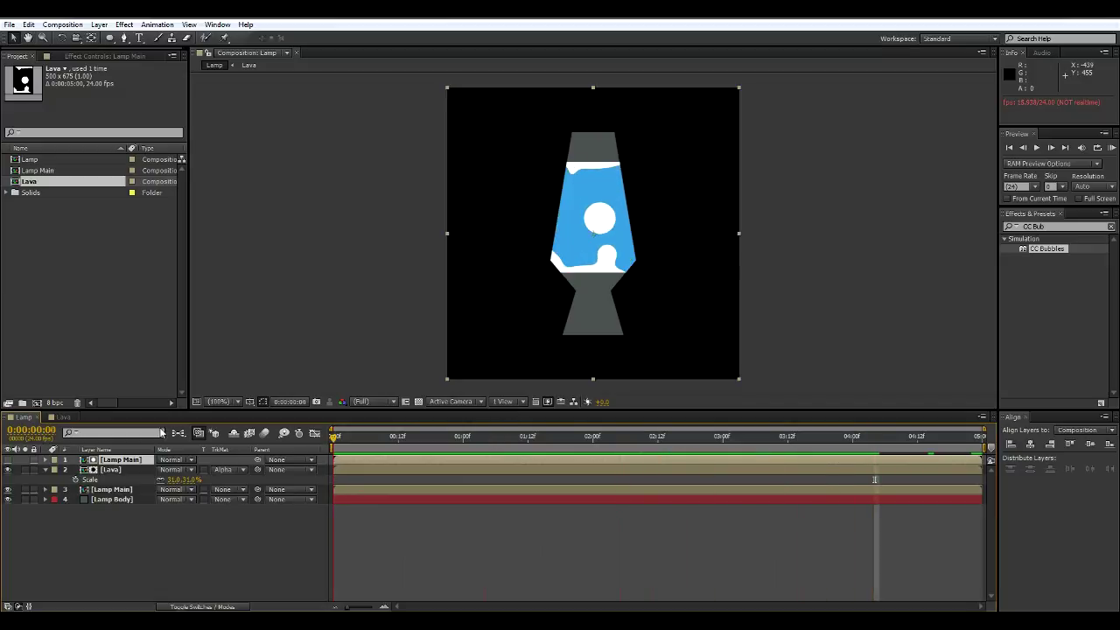
key("space")
Apply the Tint color correction effect to the Lava layer
left_click(117, 460)
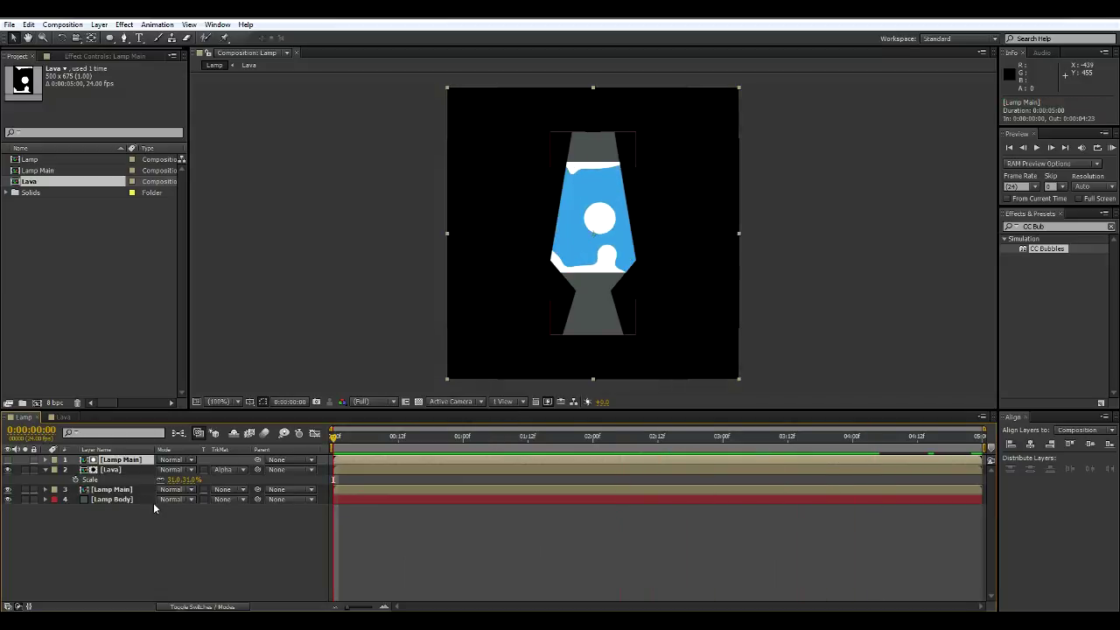
left_click(103, 470)
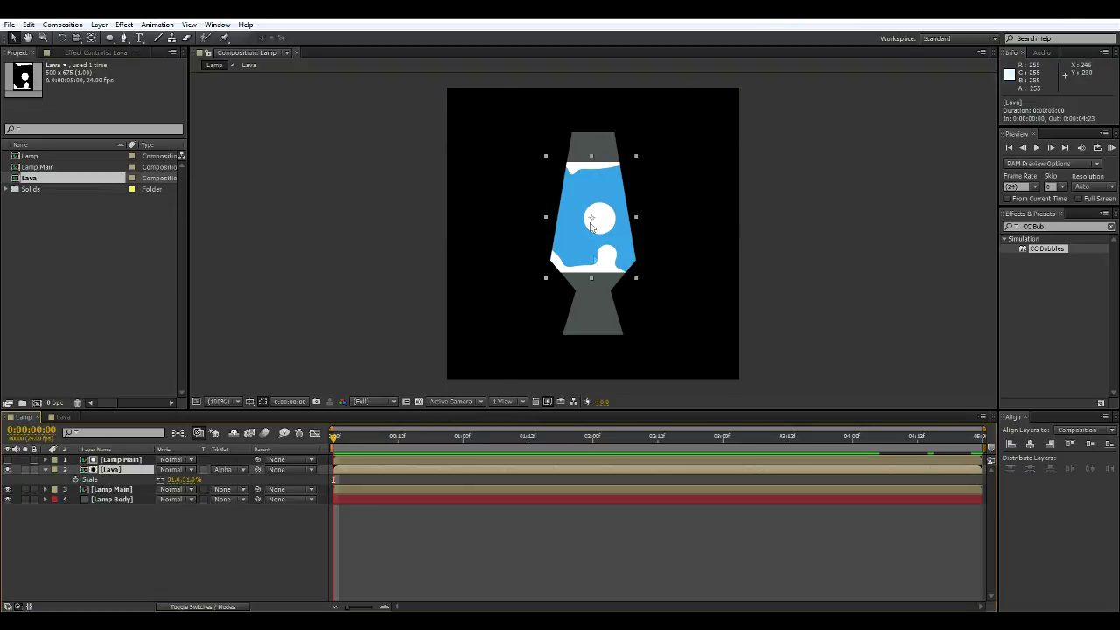
left_click(134, 25)
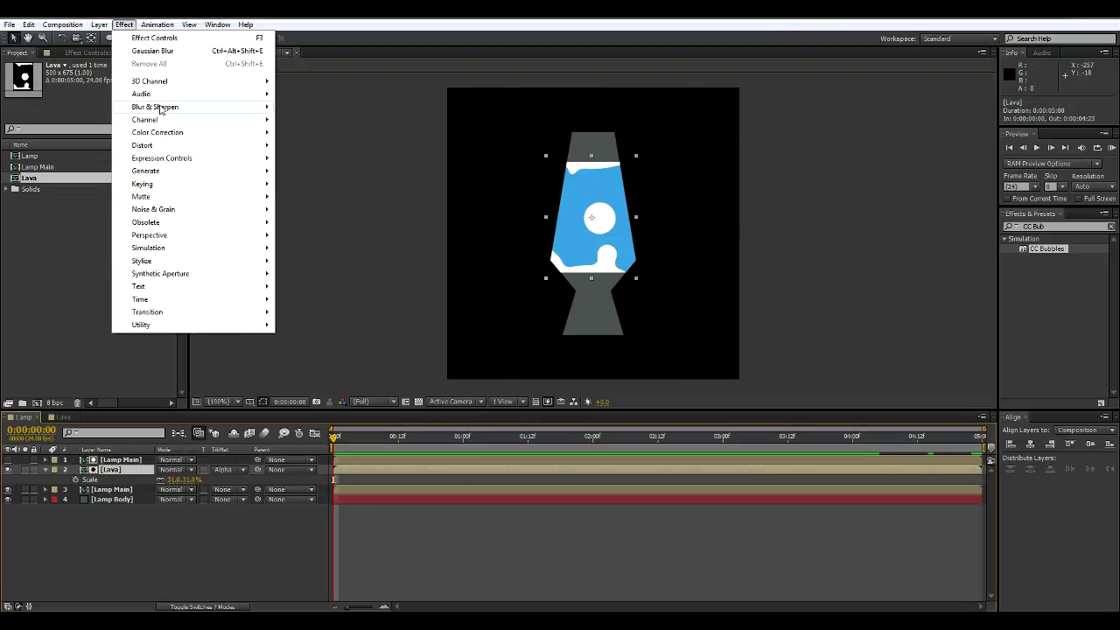
mouse_move(174, 131)
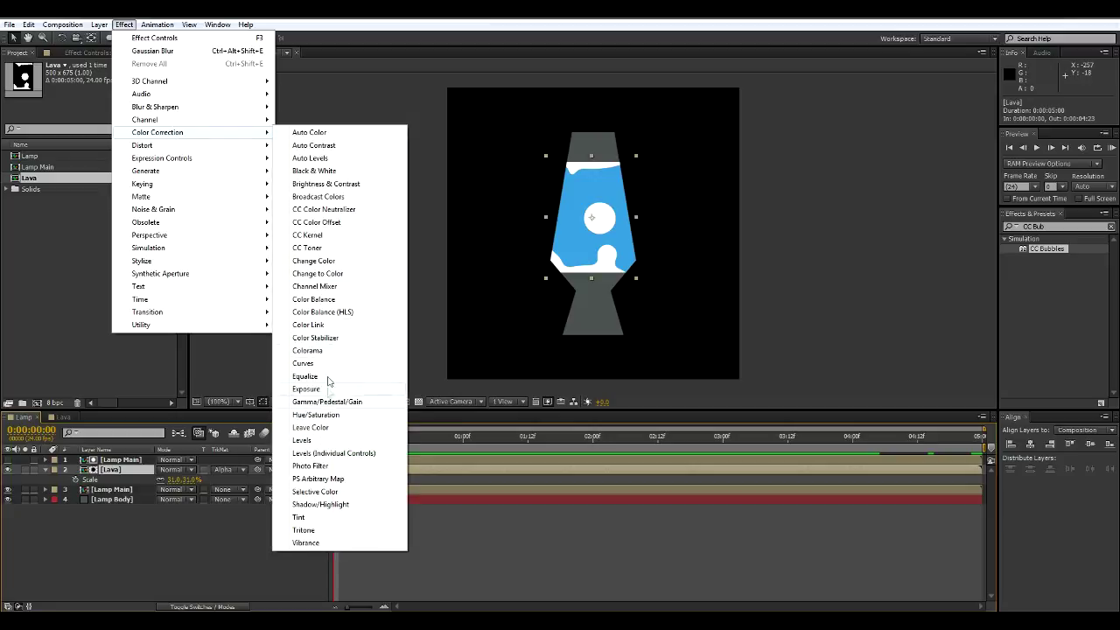
left_click(298, 517)
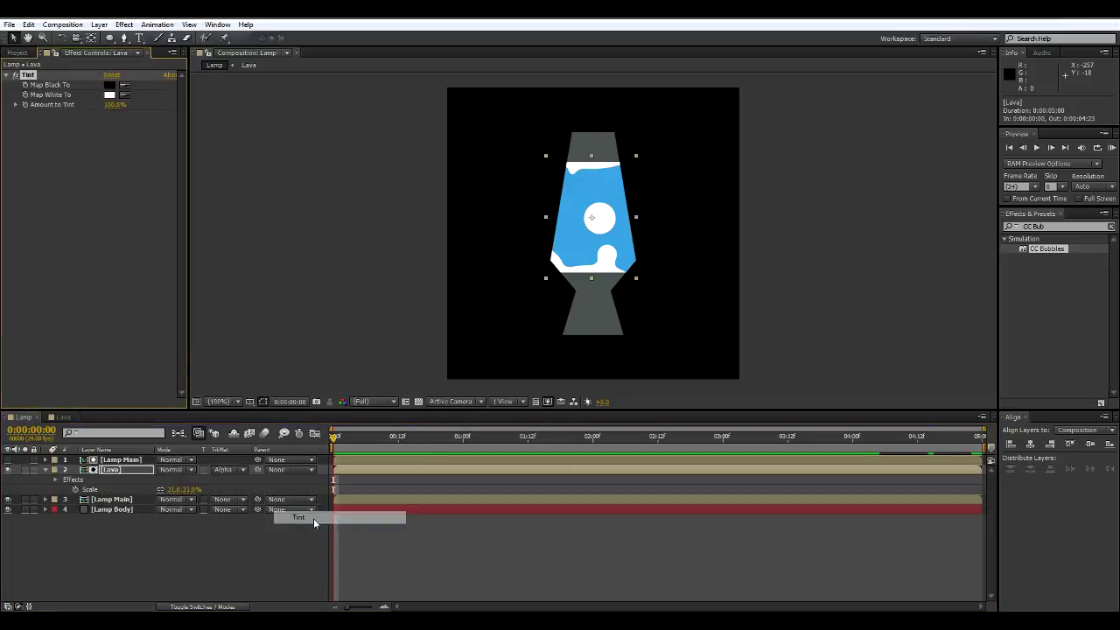
Set the Tint effect's Map White To color to light green 5CF379 and match Map Black To to the same green
left_click(111, 94)
left_click(859, 387)
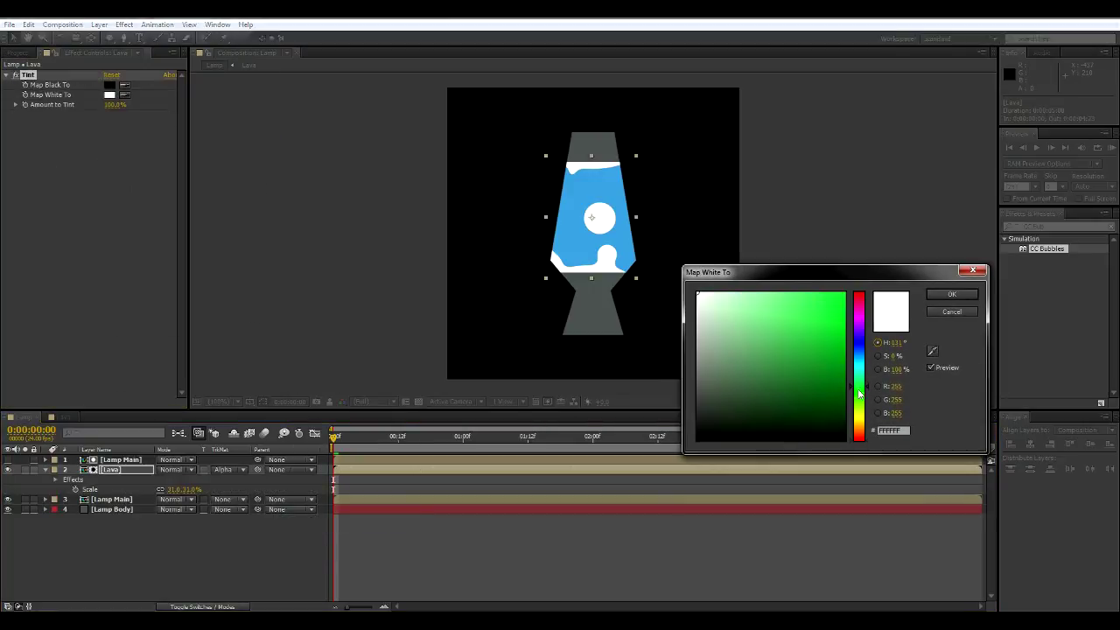
left_click_drag(801, 322, 795, 299)
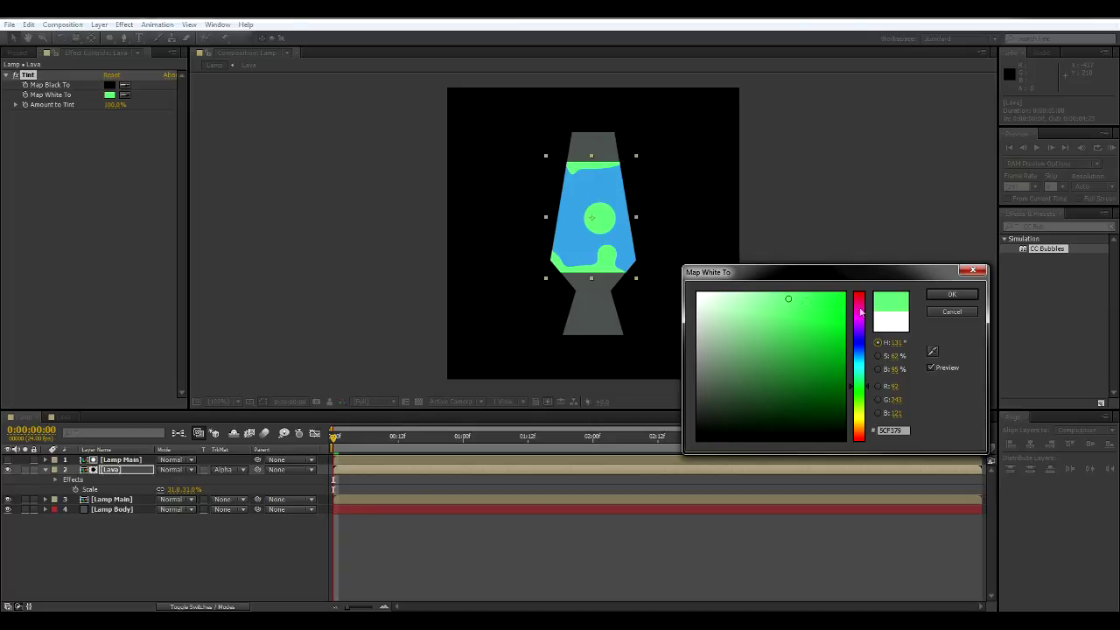
left_click(951, 294)
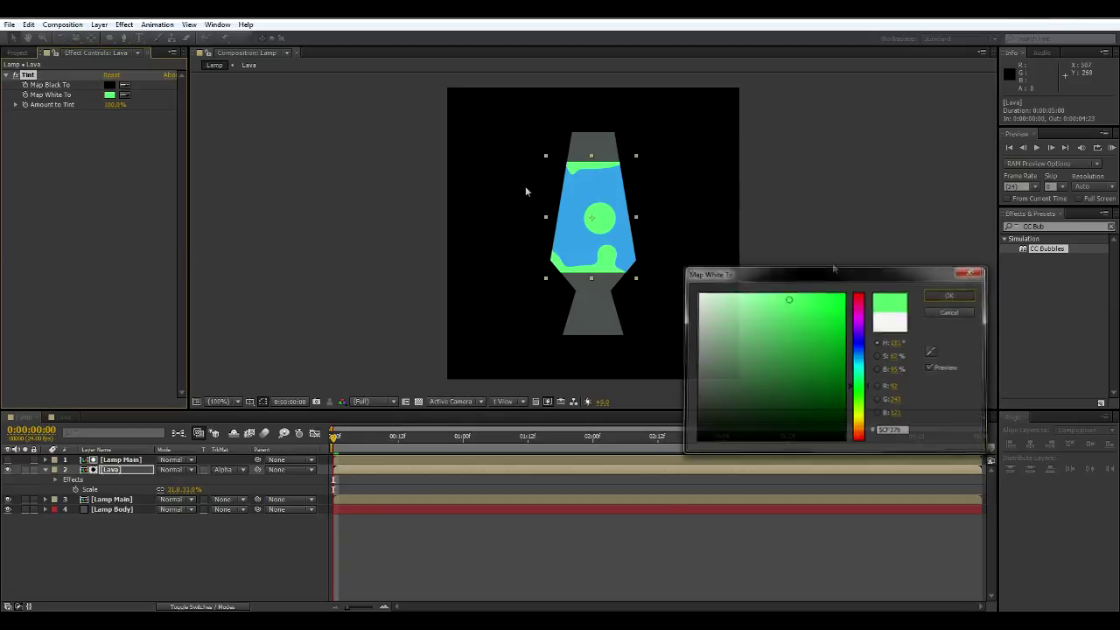
left_click(125, 87)
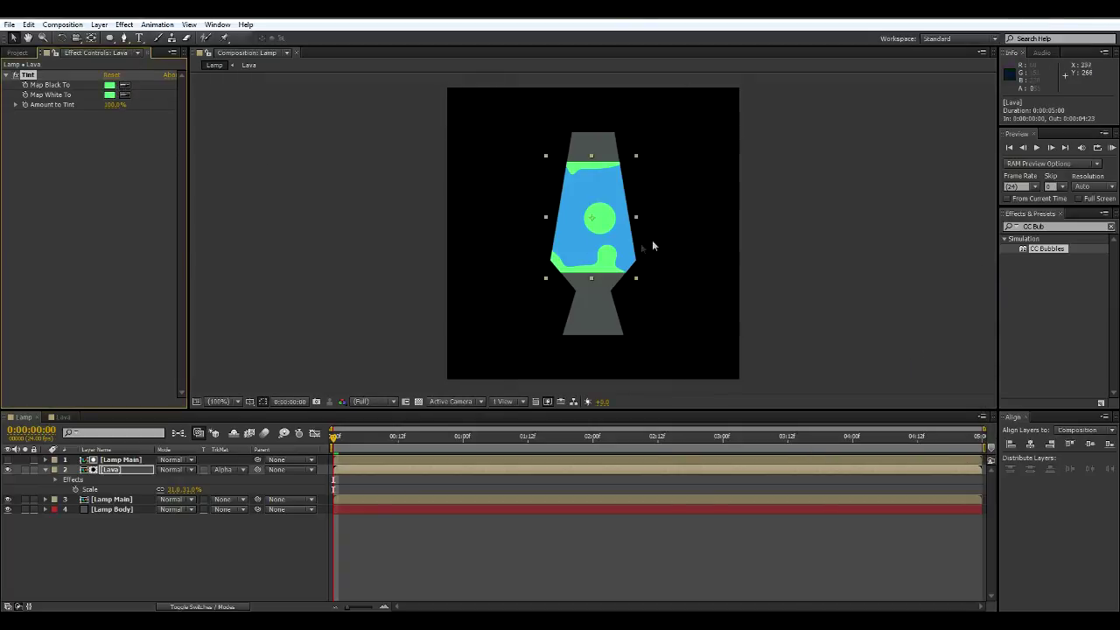
left_click_drag(343, 439, 329, 481)
Add a new adjustment layer above the upper Lamp Main layer and collapse the Lava layer's properties
left_click(126, 462)
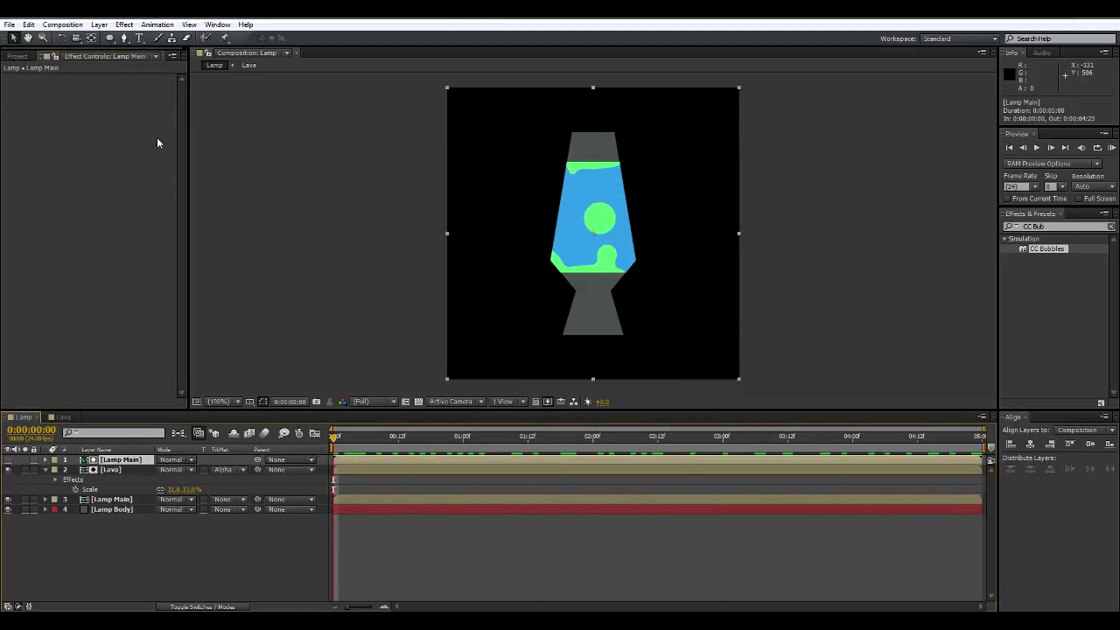
left_click(100, 25)
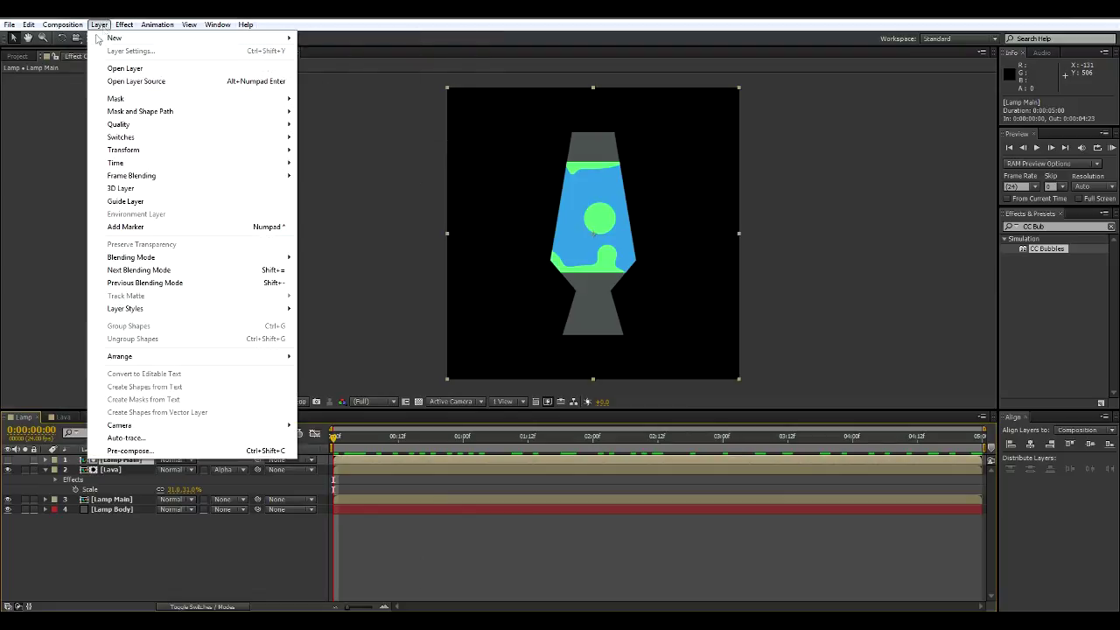
mouse_move(143, 40)
left_click(350, 115)
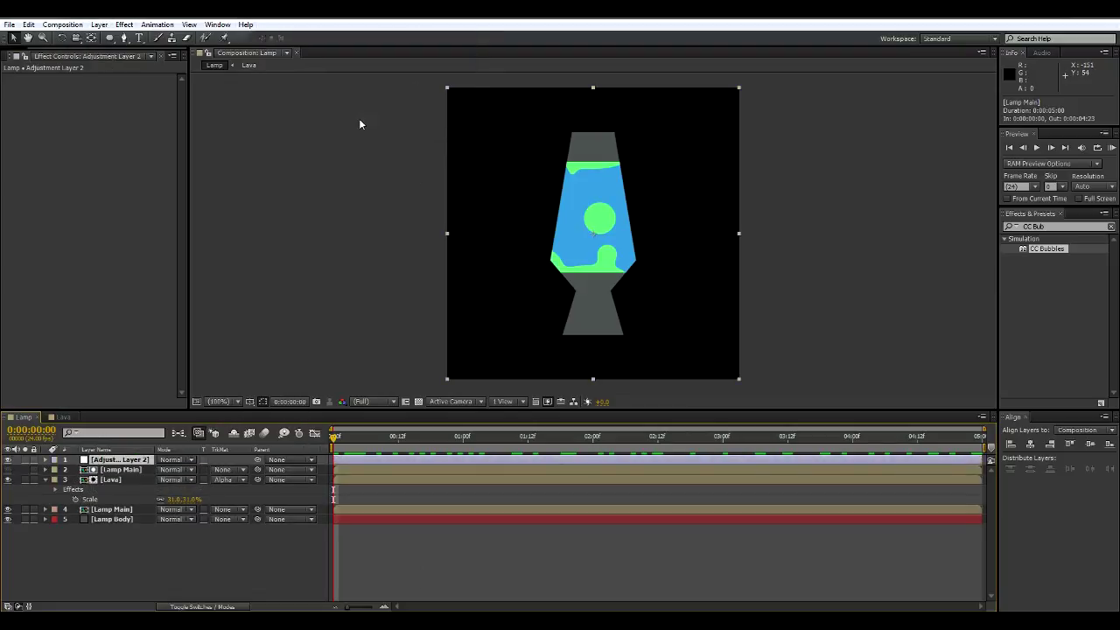
left_click(44, 479)
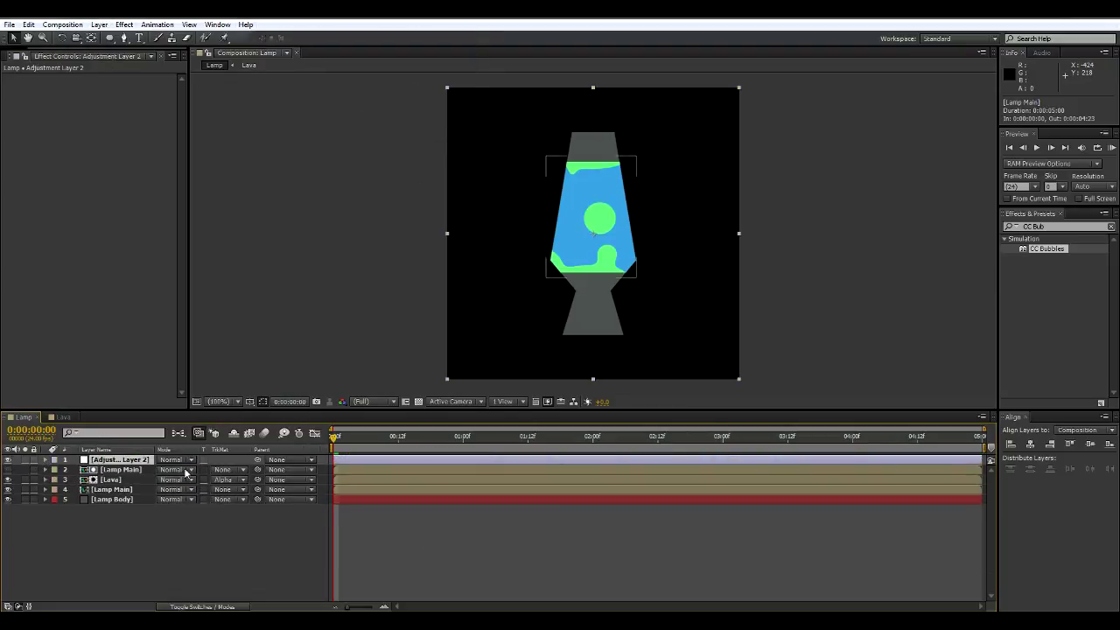
Apply Simple Choker to the adjustment layer with Choke Matte set to 10 to round the lamp's corners
left_click(123, 25)
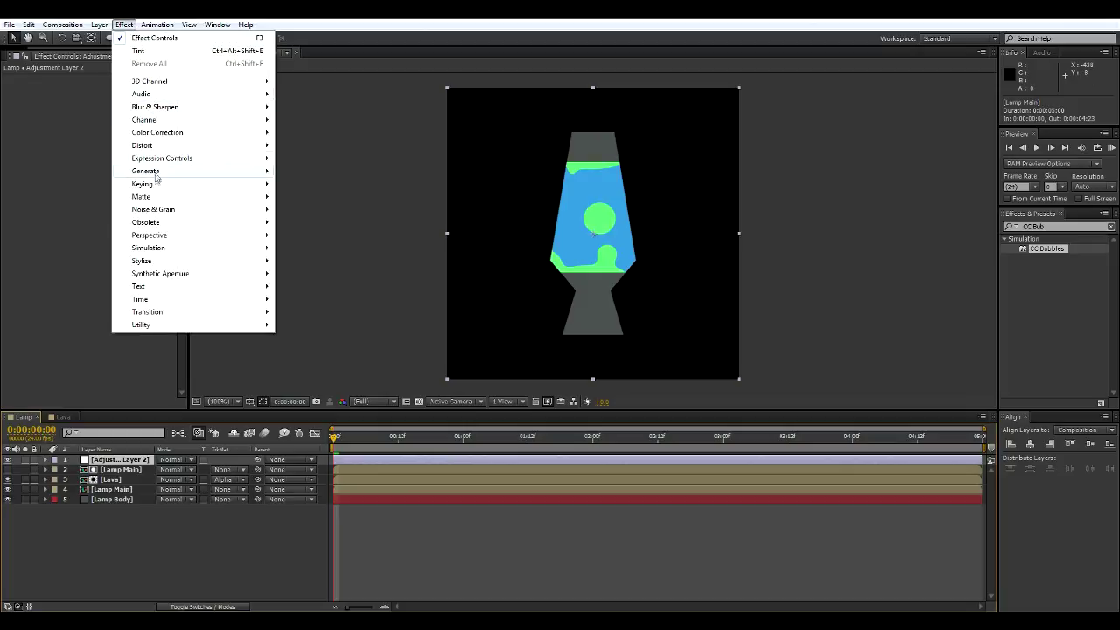
mouse_move(150, 197)
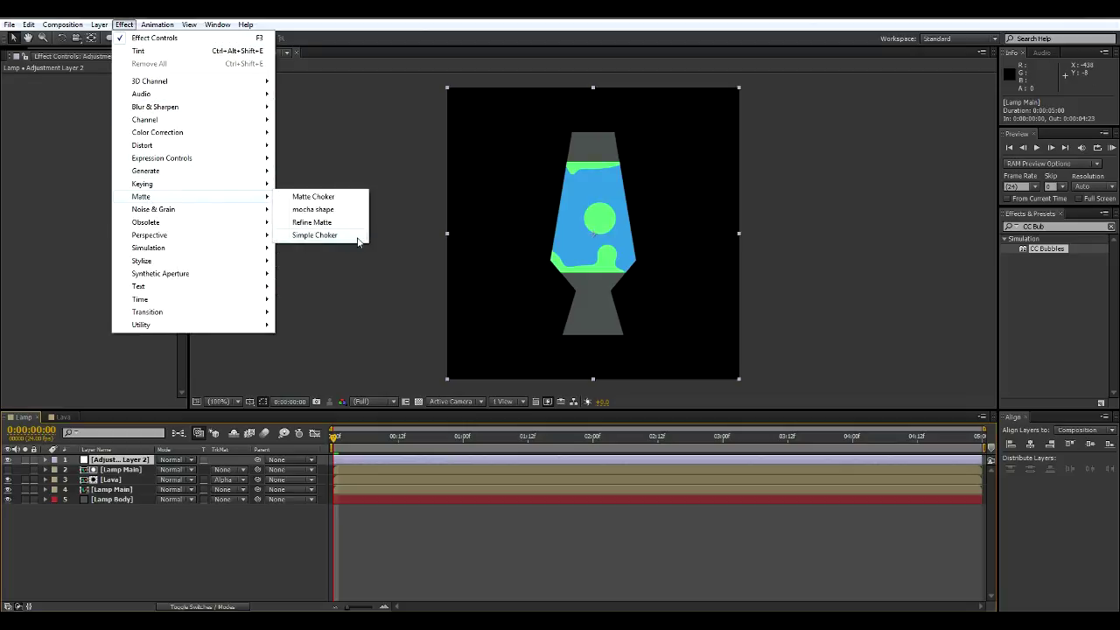
left_click(358, 236)
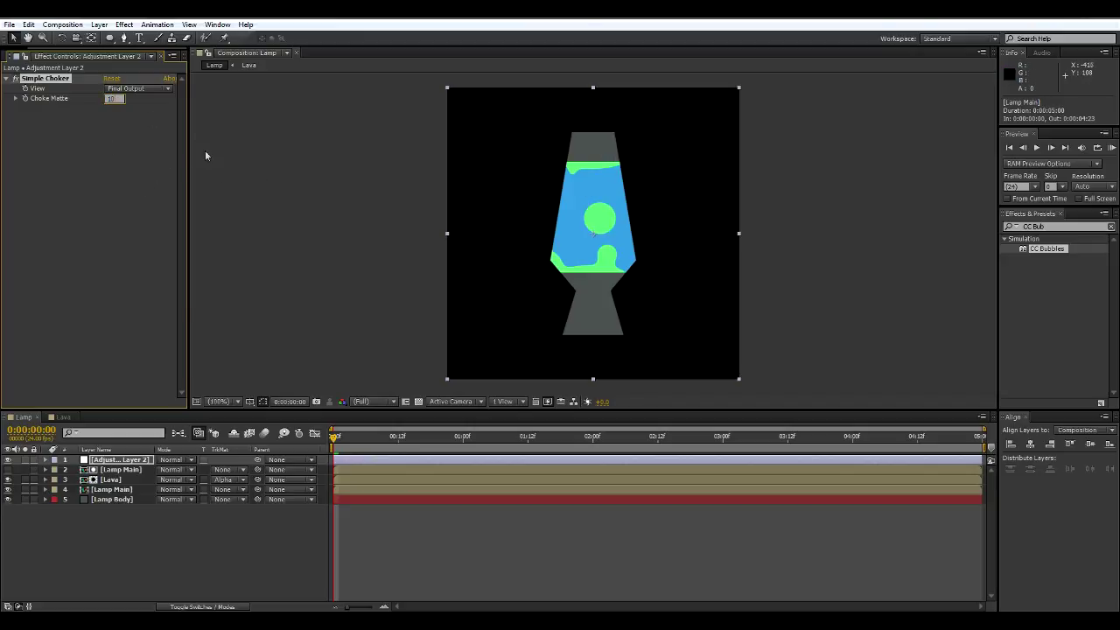
key("Return")
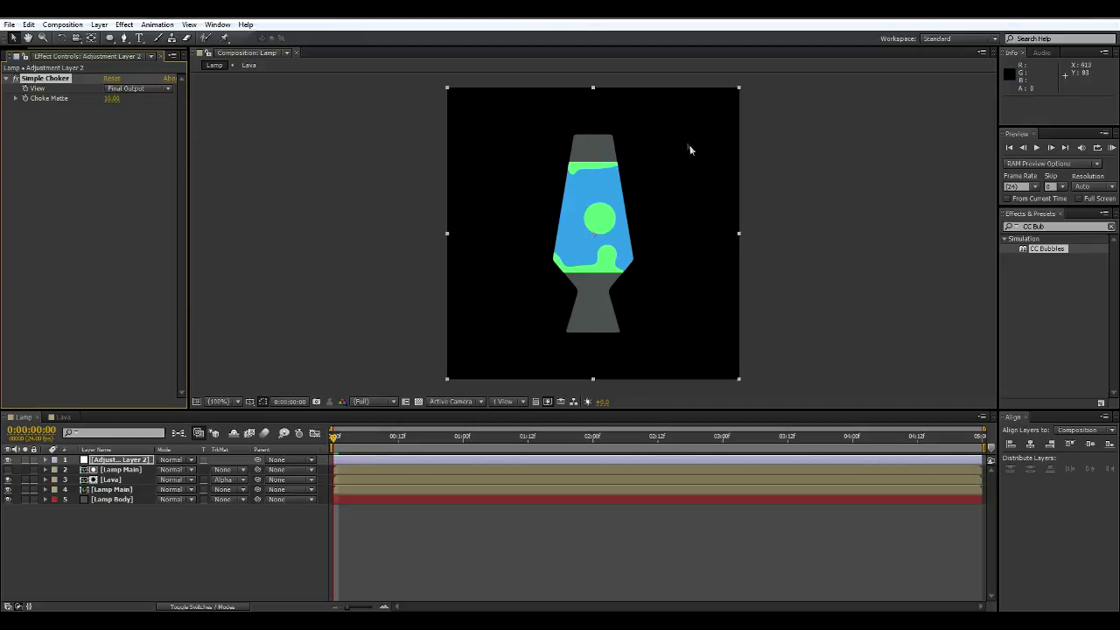
left_click_drag(413, 436, 231, 437)
Pre-compose all five layers, from the adjustment layer down to Lamp Body, into a new composition named Lamp
left_click(101, 461)
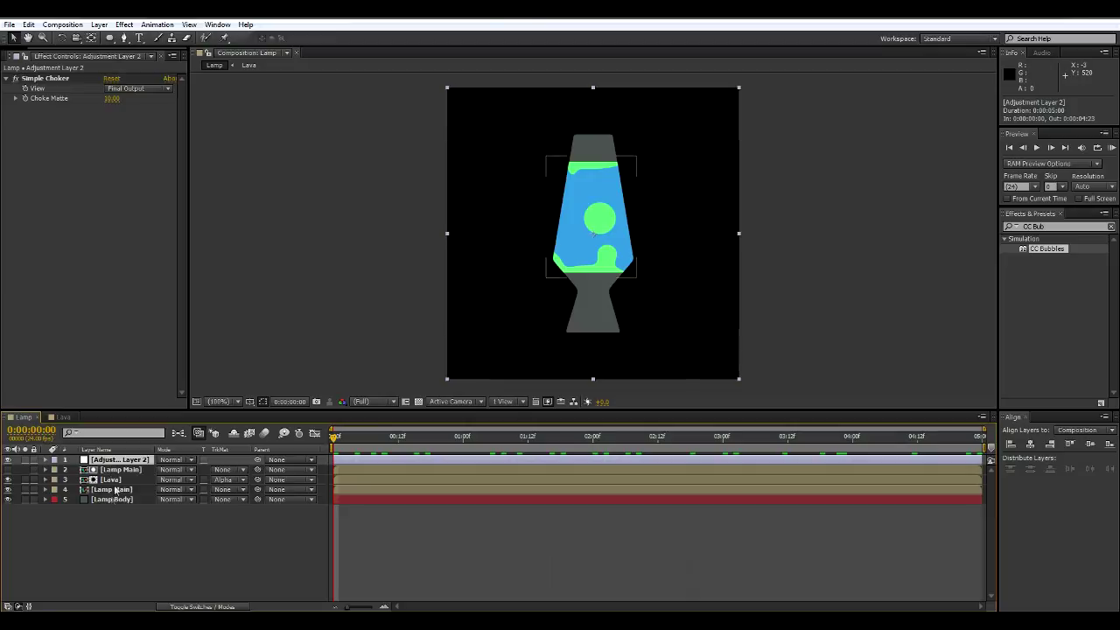
left_click(109, 501, "shift")
left_click(98, 24)
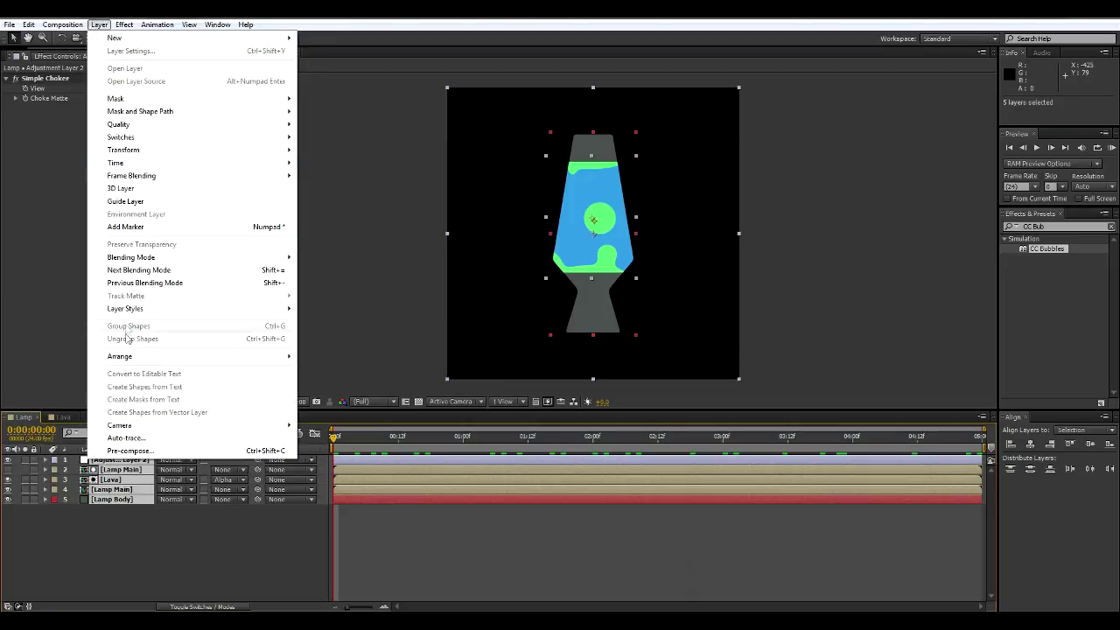
left_click(140, 455)
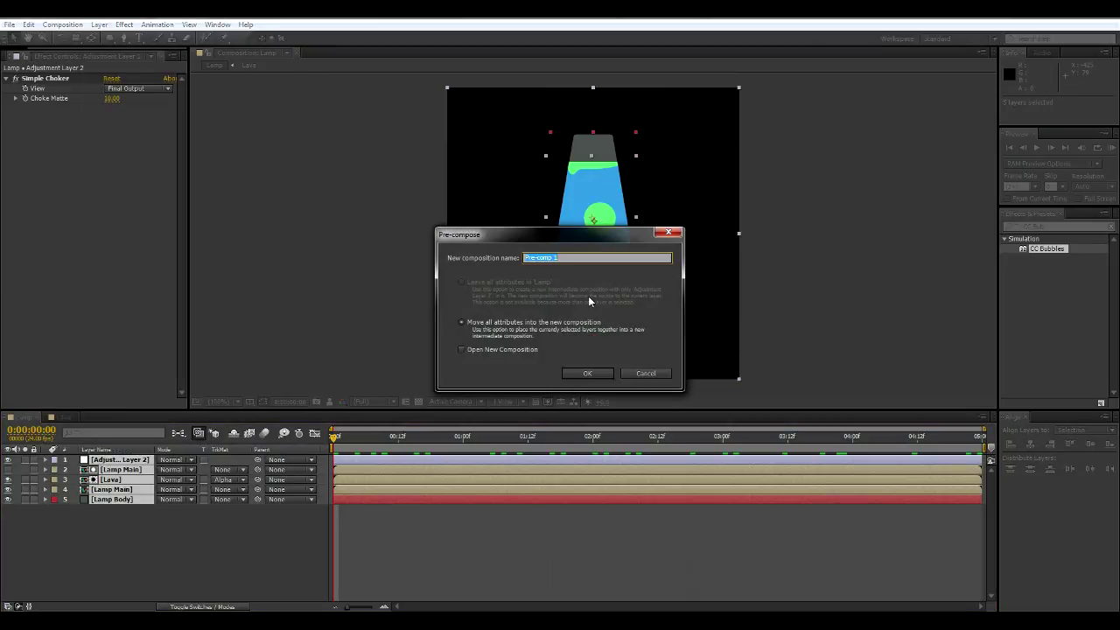
type("Lamp")
key("Return")
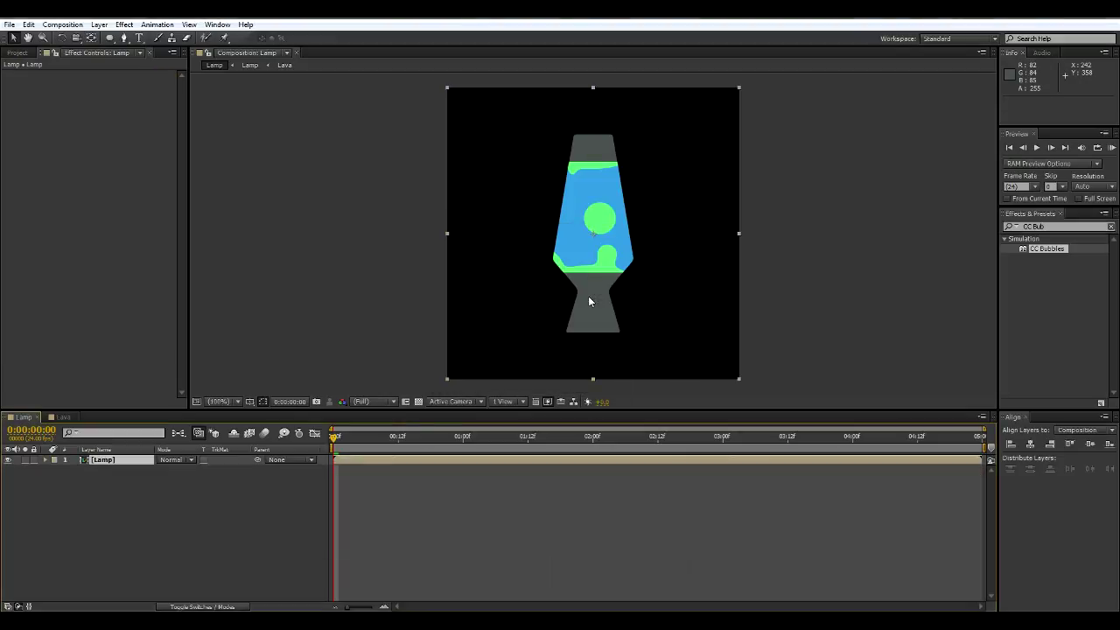
Create a 500 by 500 px muted blue solid named BG and place it beneath the Lamp layer
left_click(99, 24)
mouse_move(114, 38)
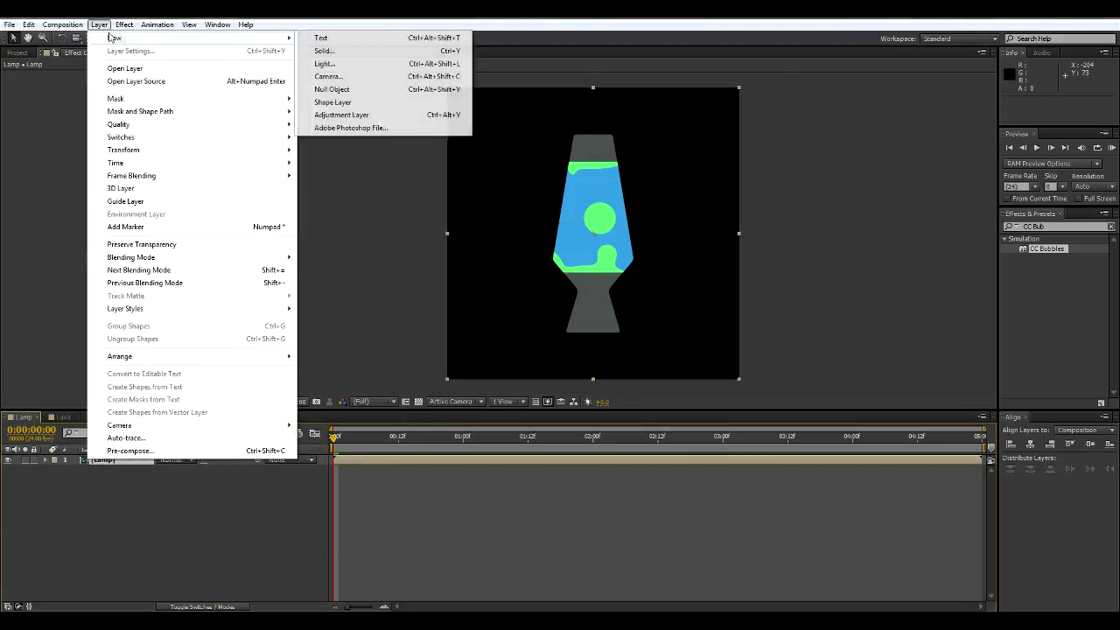
left_click(337, 52)
type("BG")
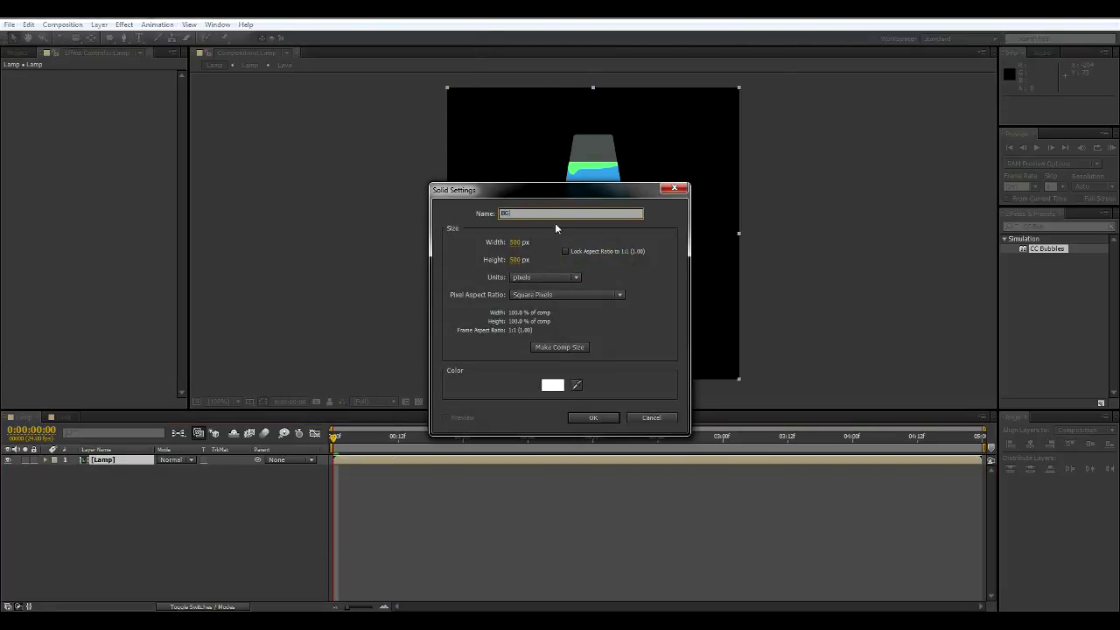
left_click(552, 385)
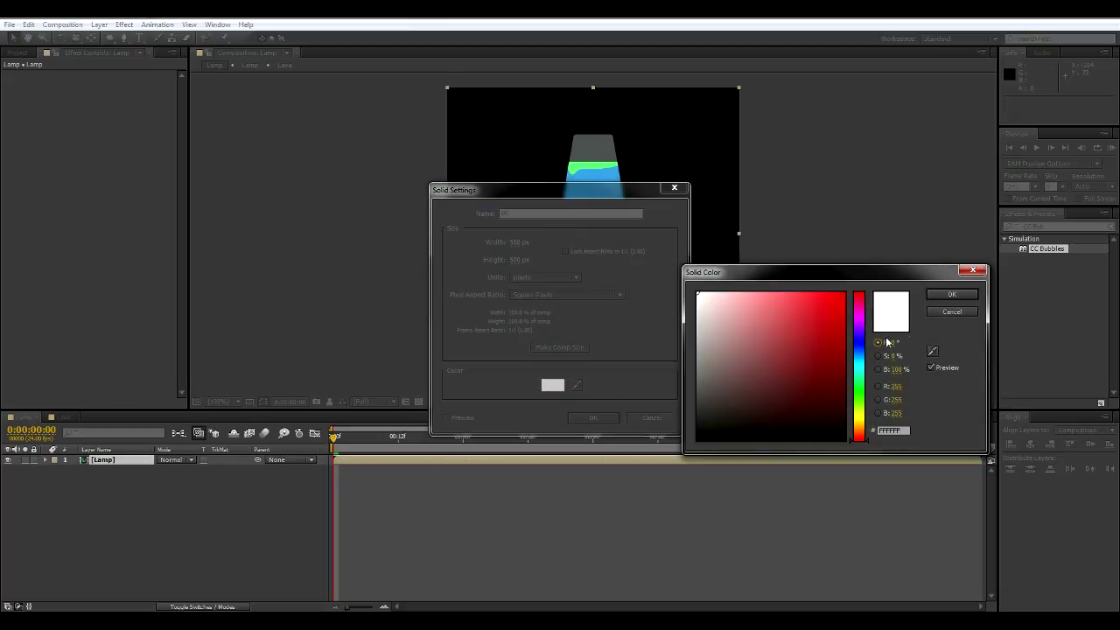
left_click_drag(866, 364, 861, 360)
left_click_drag(760, 364, 739, 334)
left_click(951, 295)
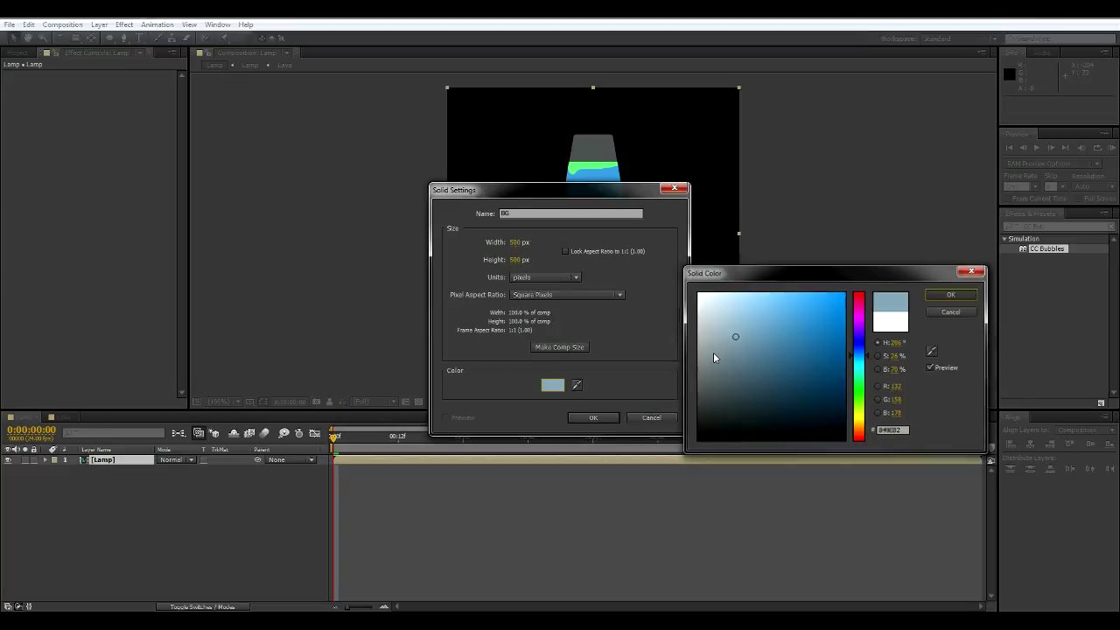
left_click(593, 417)
left_click_drag(140, 461, 140, 483)
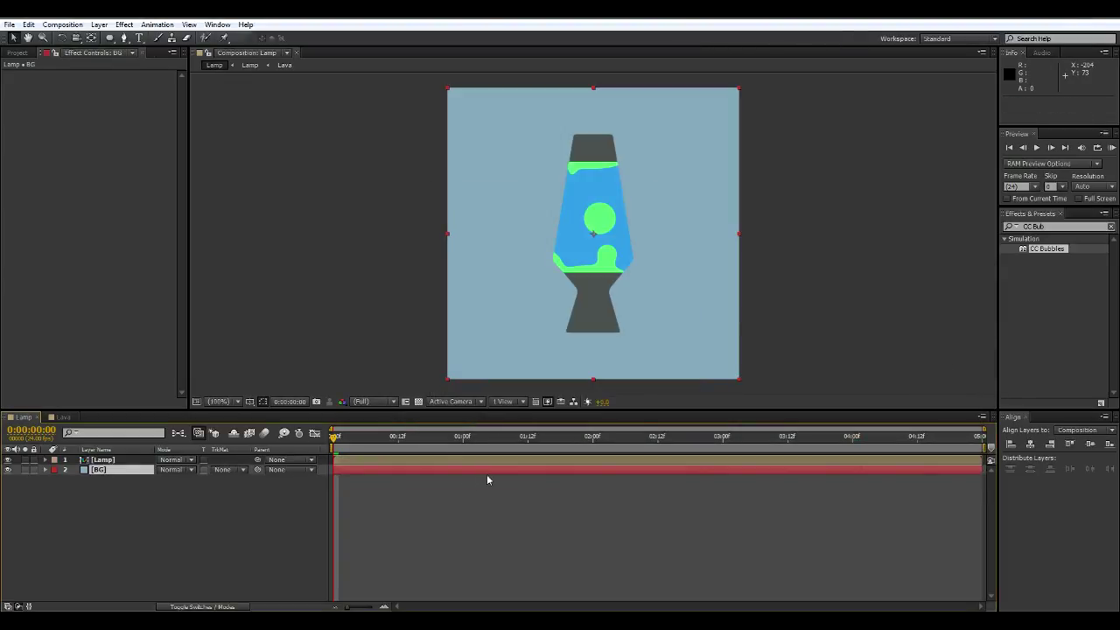
Change the BG solid's color to the greyer, darker blue 7B8F9E
left_click(99, 24)
left_click(112, 50)
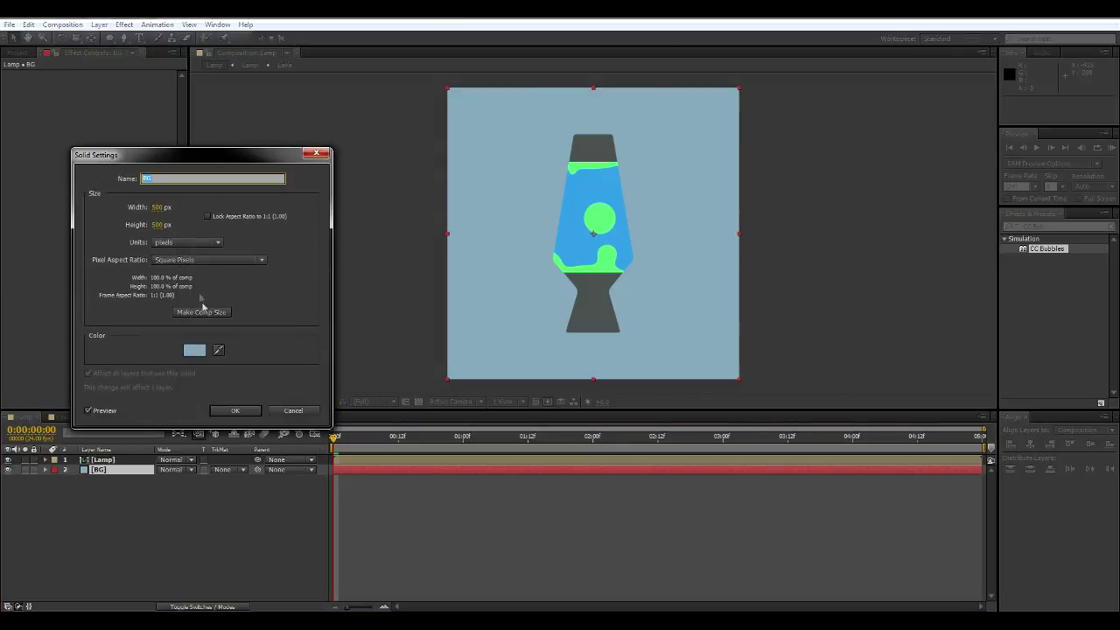
left_click(195, 350)
mouse_move(740, 361)
left_mouse_down()
mouse_move(716, 346)
mouse_move(732, 348)
left_mouse_up()
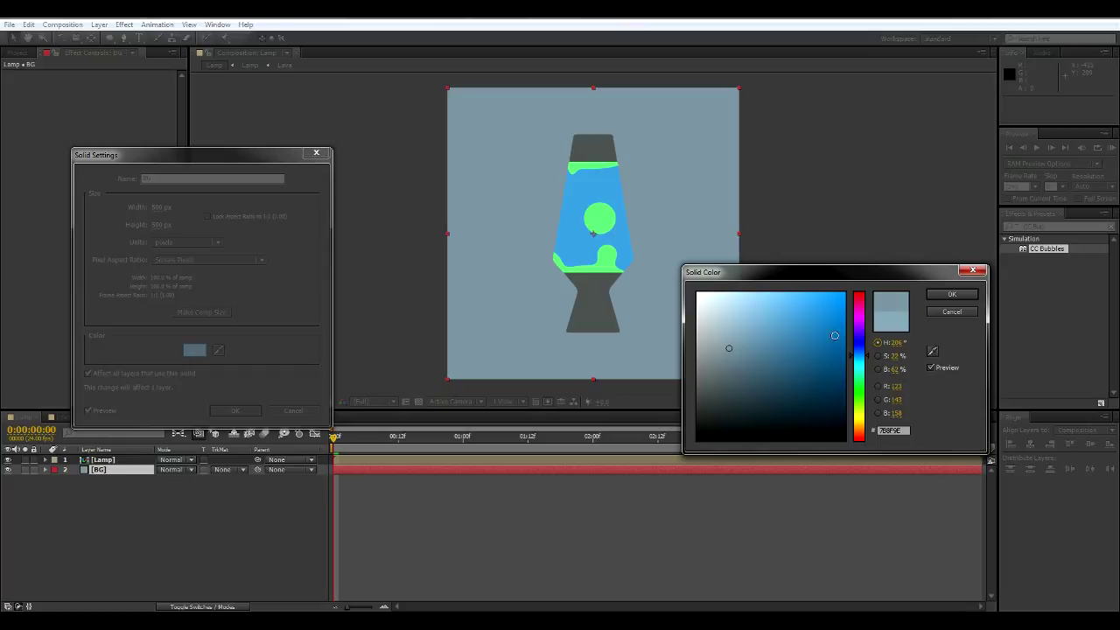
left_click(953, 296)
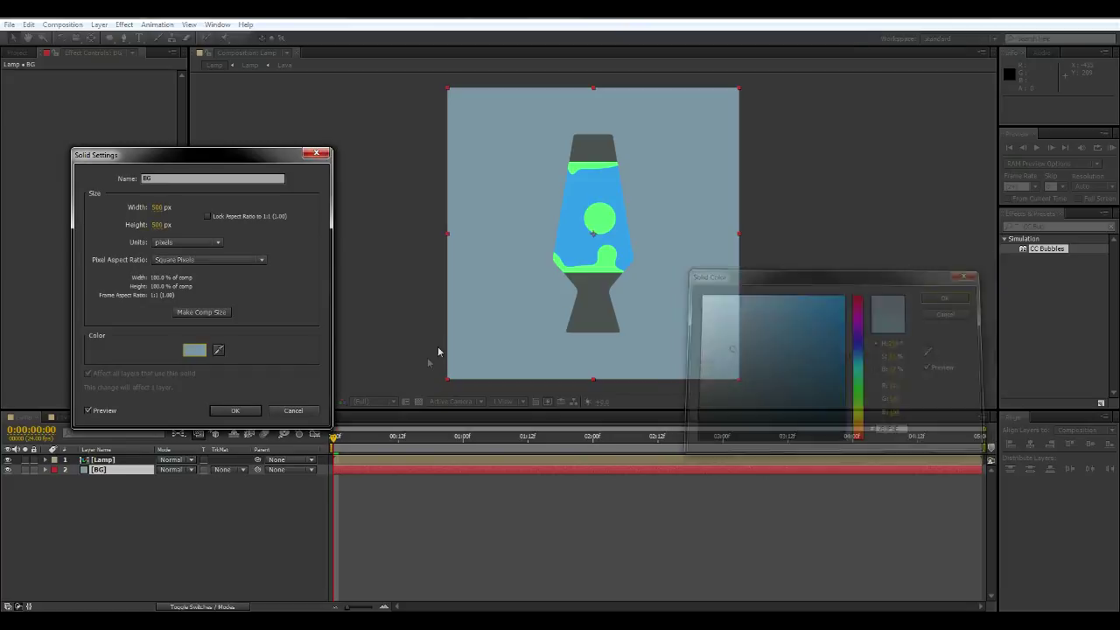
left_click(239, 415)
Preview the lava lamp animation against the background from the first frame, deselecting all layers before replaying it
left_click_drag(346, 439, 225, 454)
key("space")
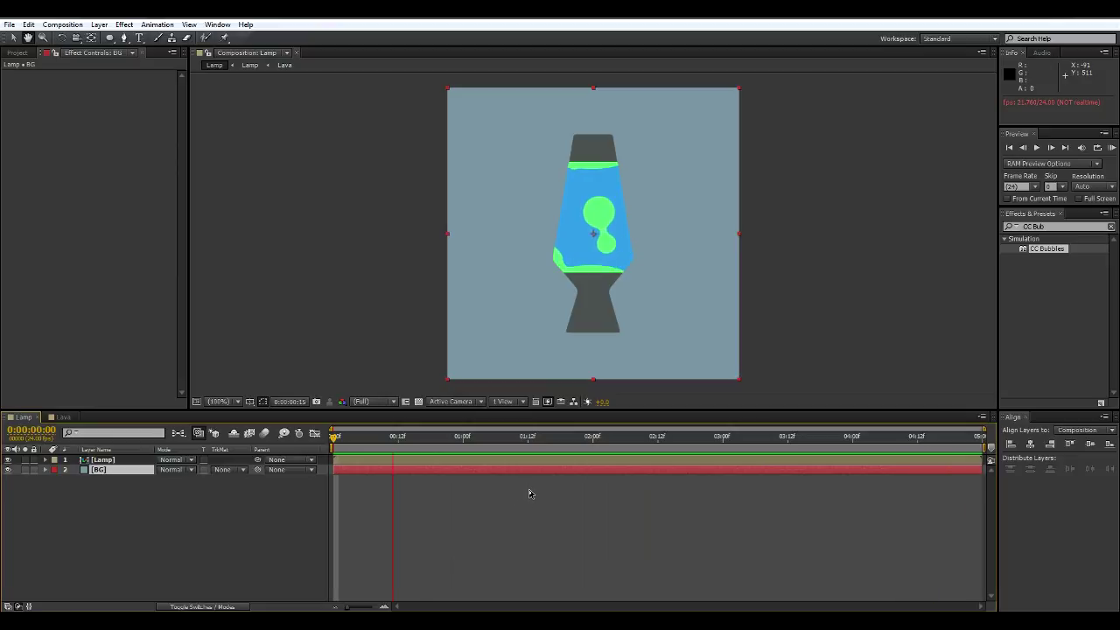
key("space")
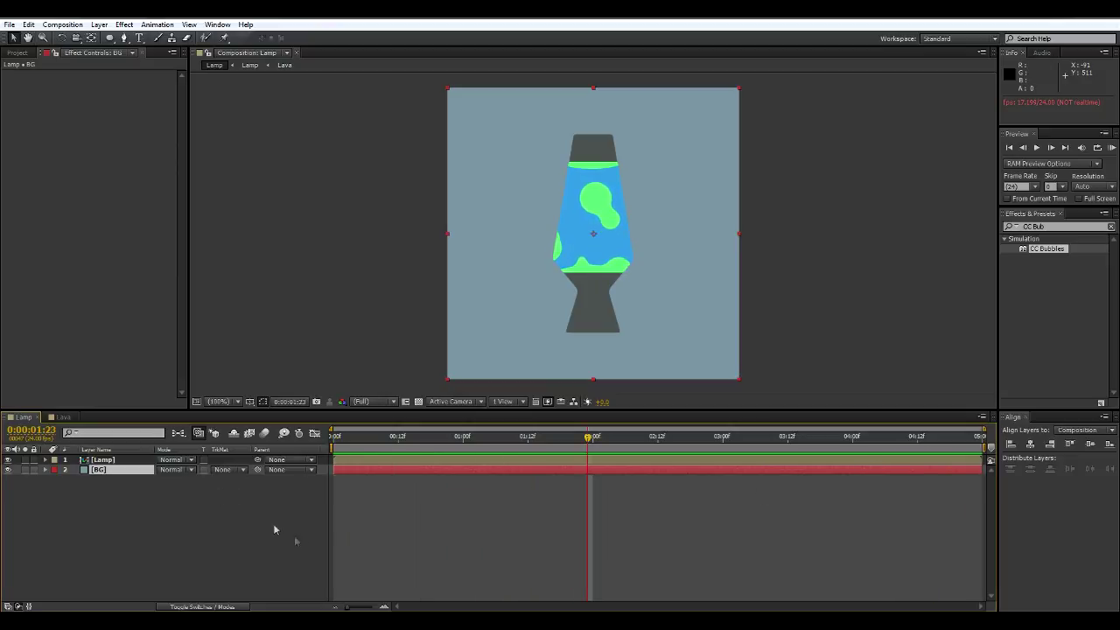
left_click_drag(372, 436, 206, 436)
left_click(215, 534)
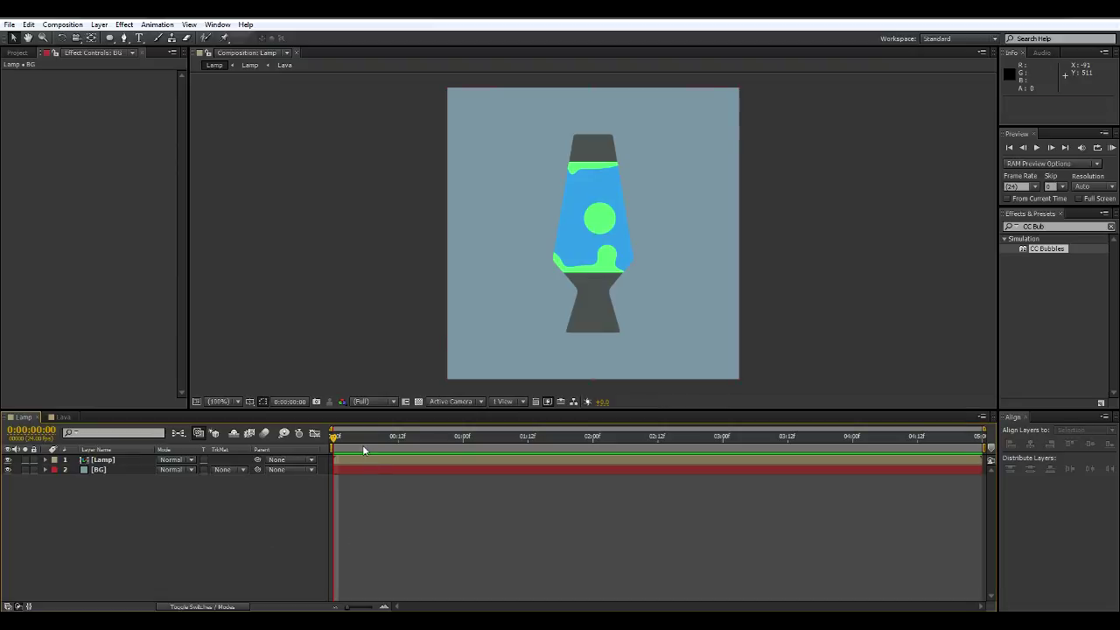
key("space")
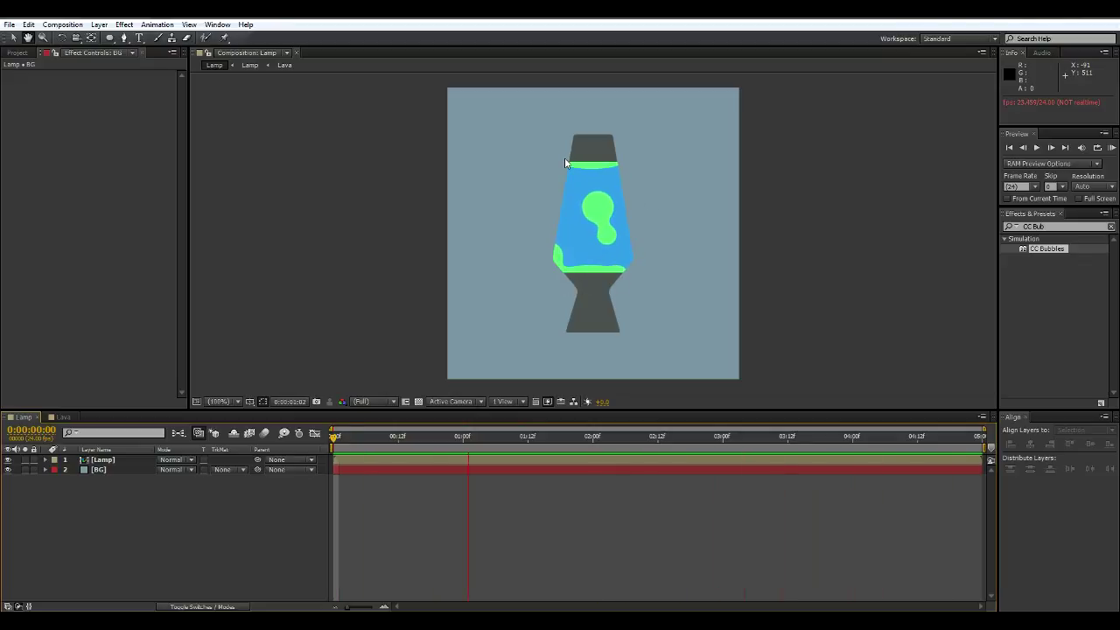
key("space")
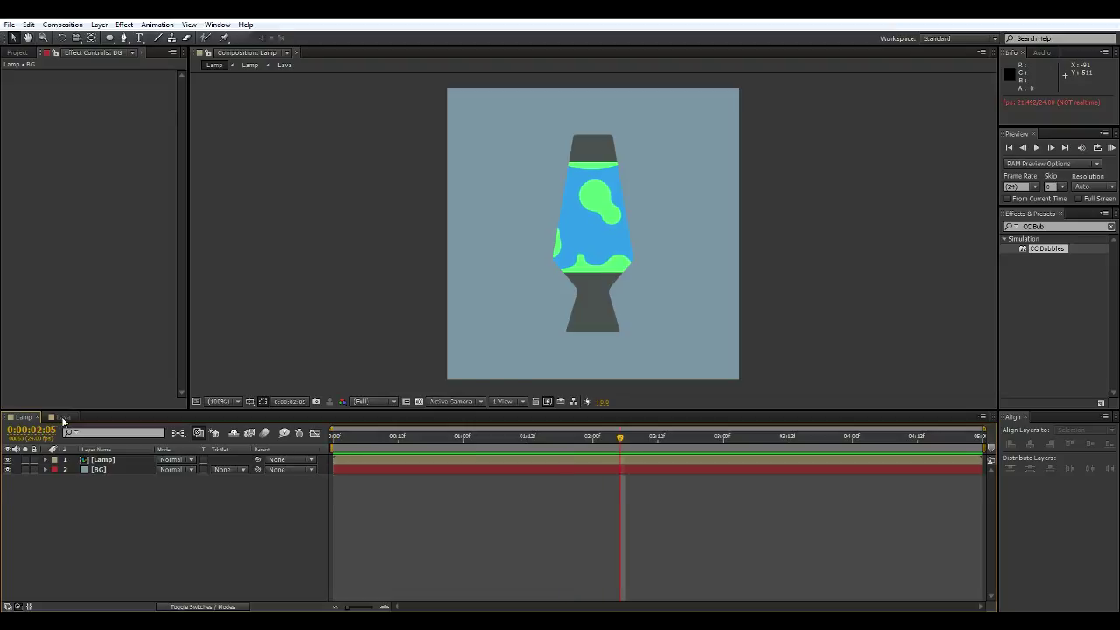
Inspect the Lava composition's blobs, return to the first frame, and play back the main Lamp composition
left_click(63, 419)
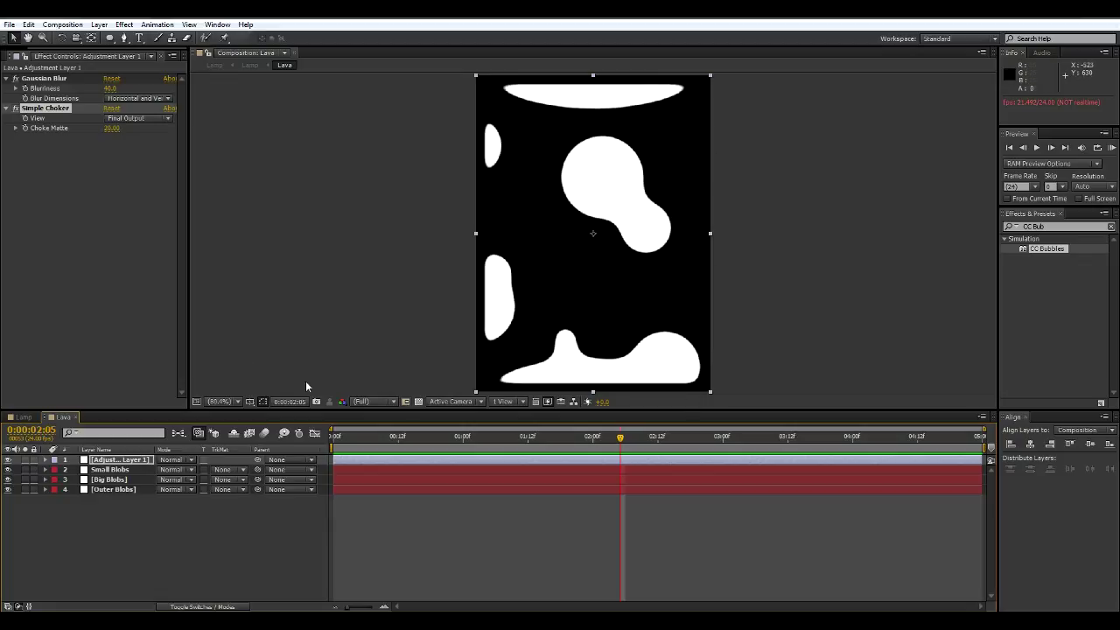
left_click_drag(619, 438, 306, 448)
left_click(22, 417)
key("space")
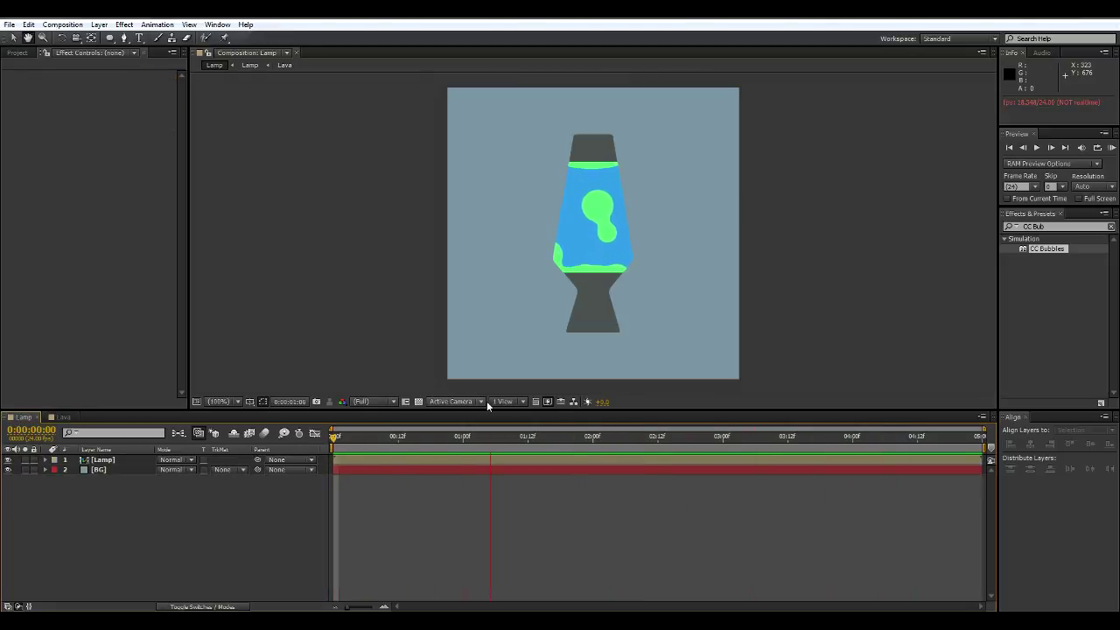